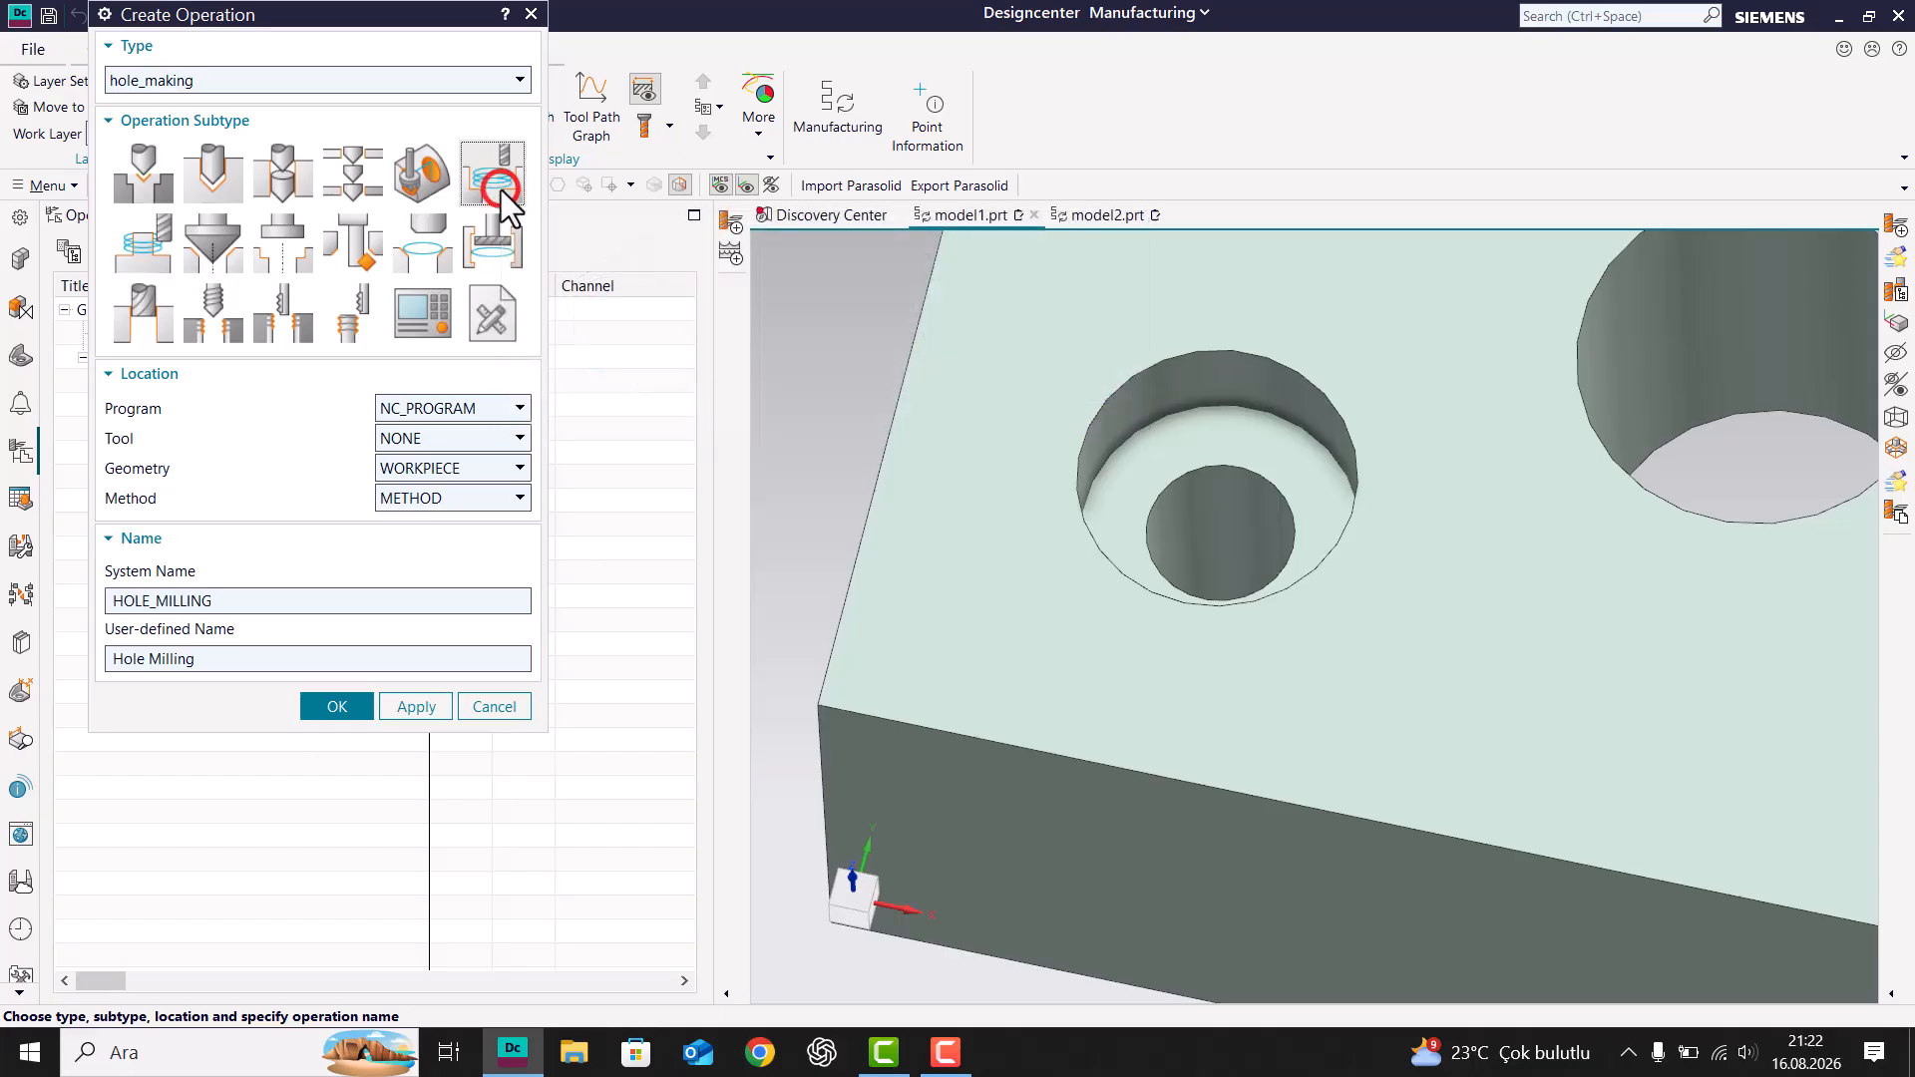
Step: Create a Hole Milling operation on the WORKPIECE geometry and assign it the 10_FREZE milling tool
click(337, 706)
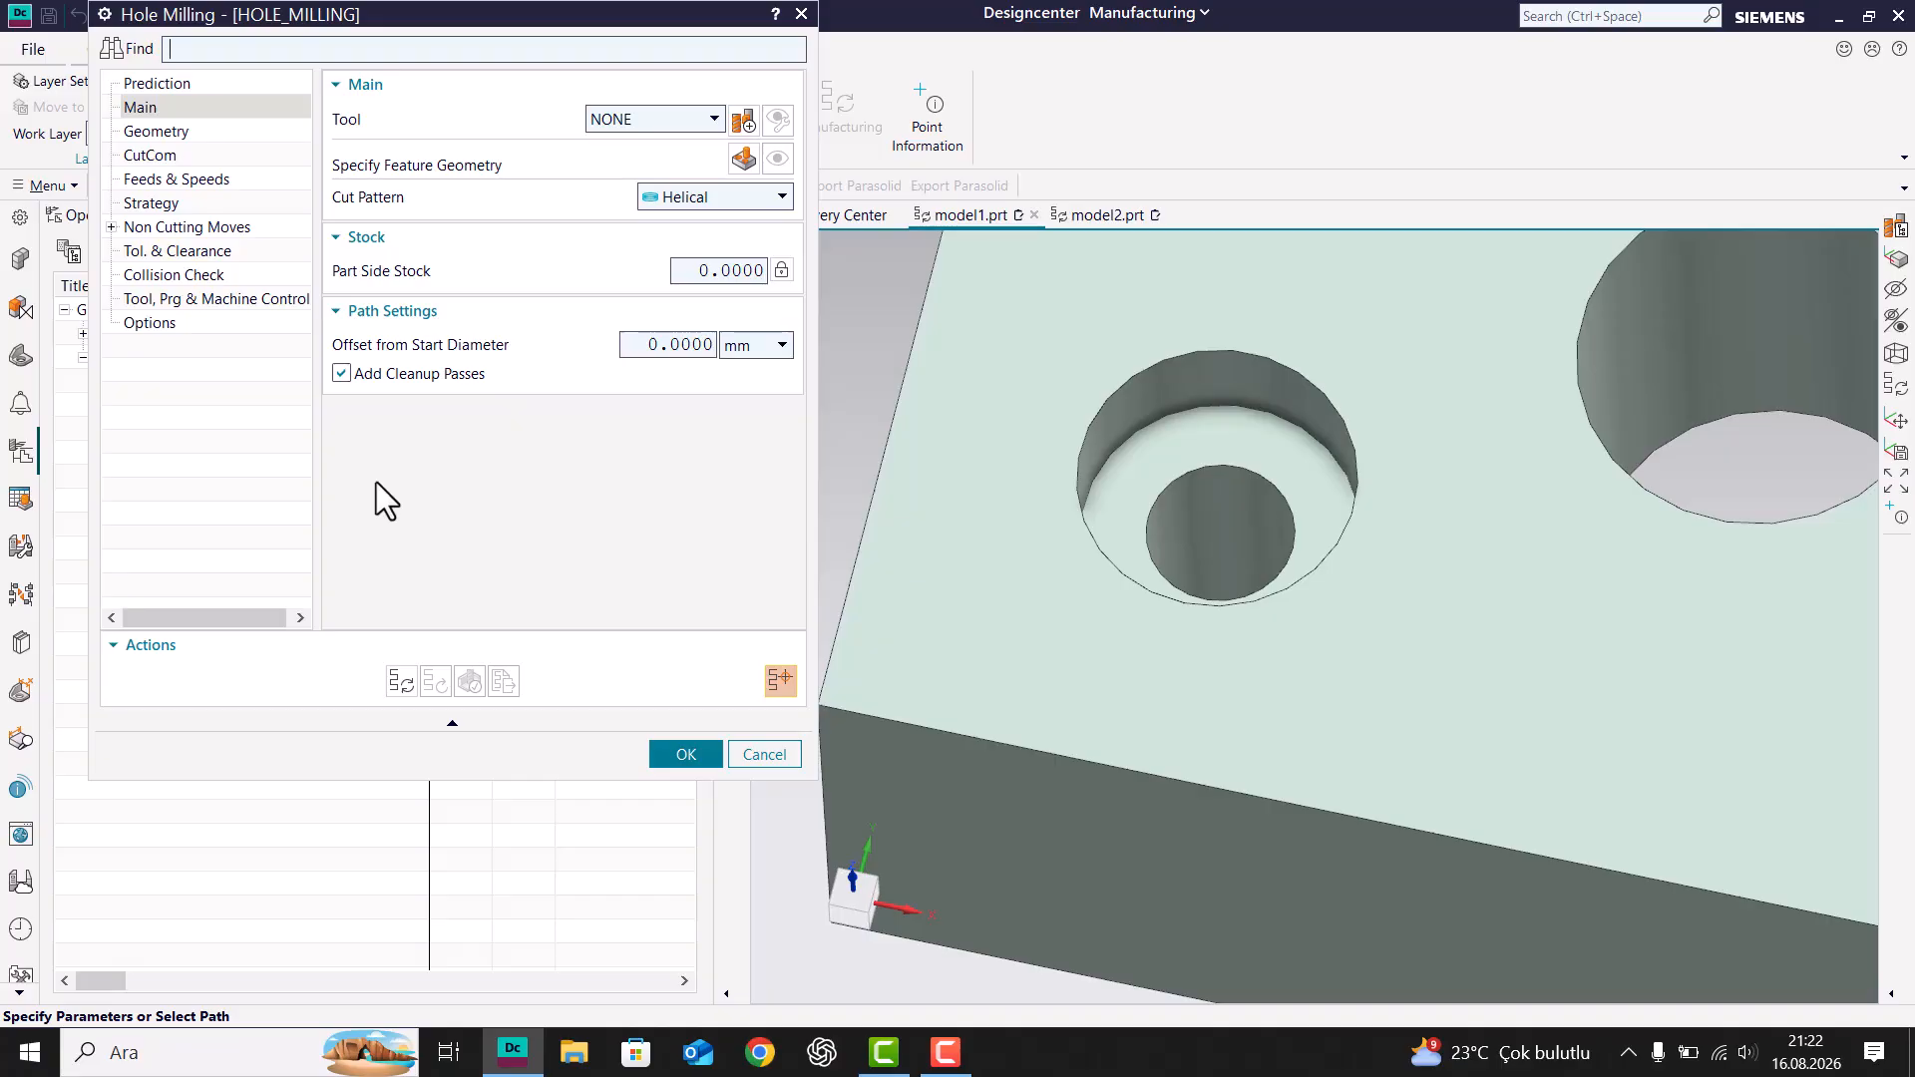
scroll(1167, 518, down, 3)
middle_drag(1162, 519, 1154, 505)
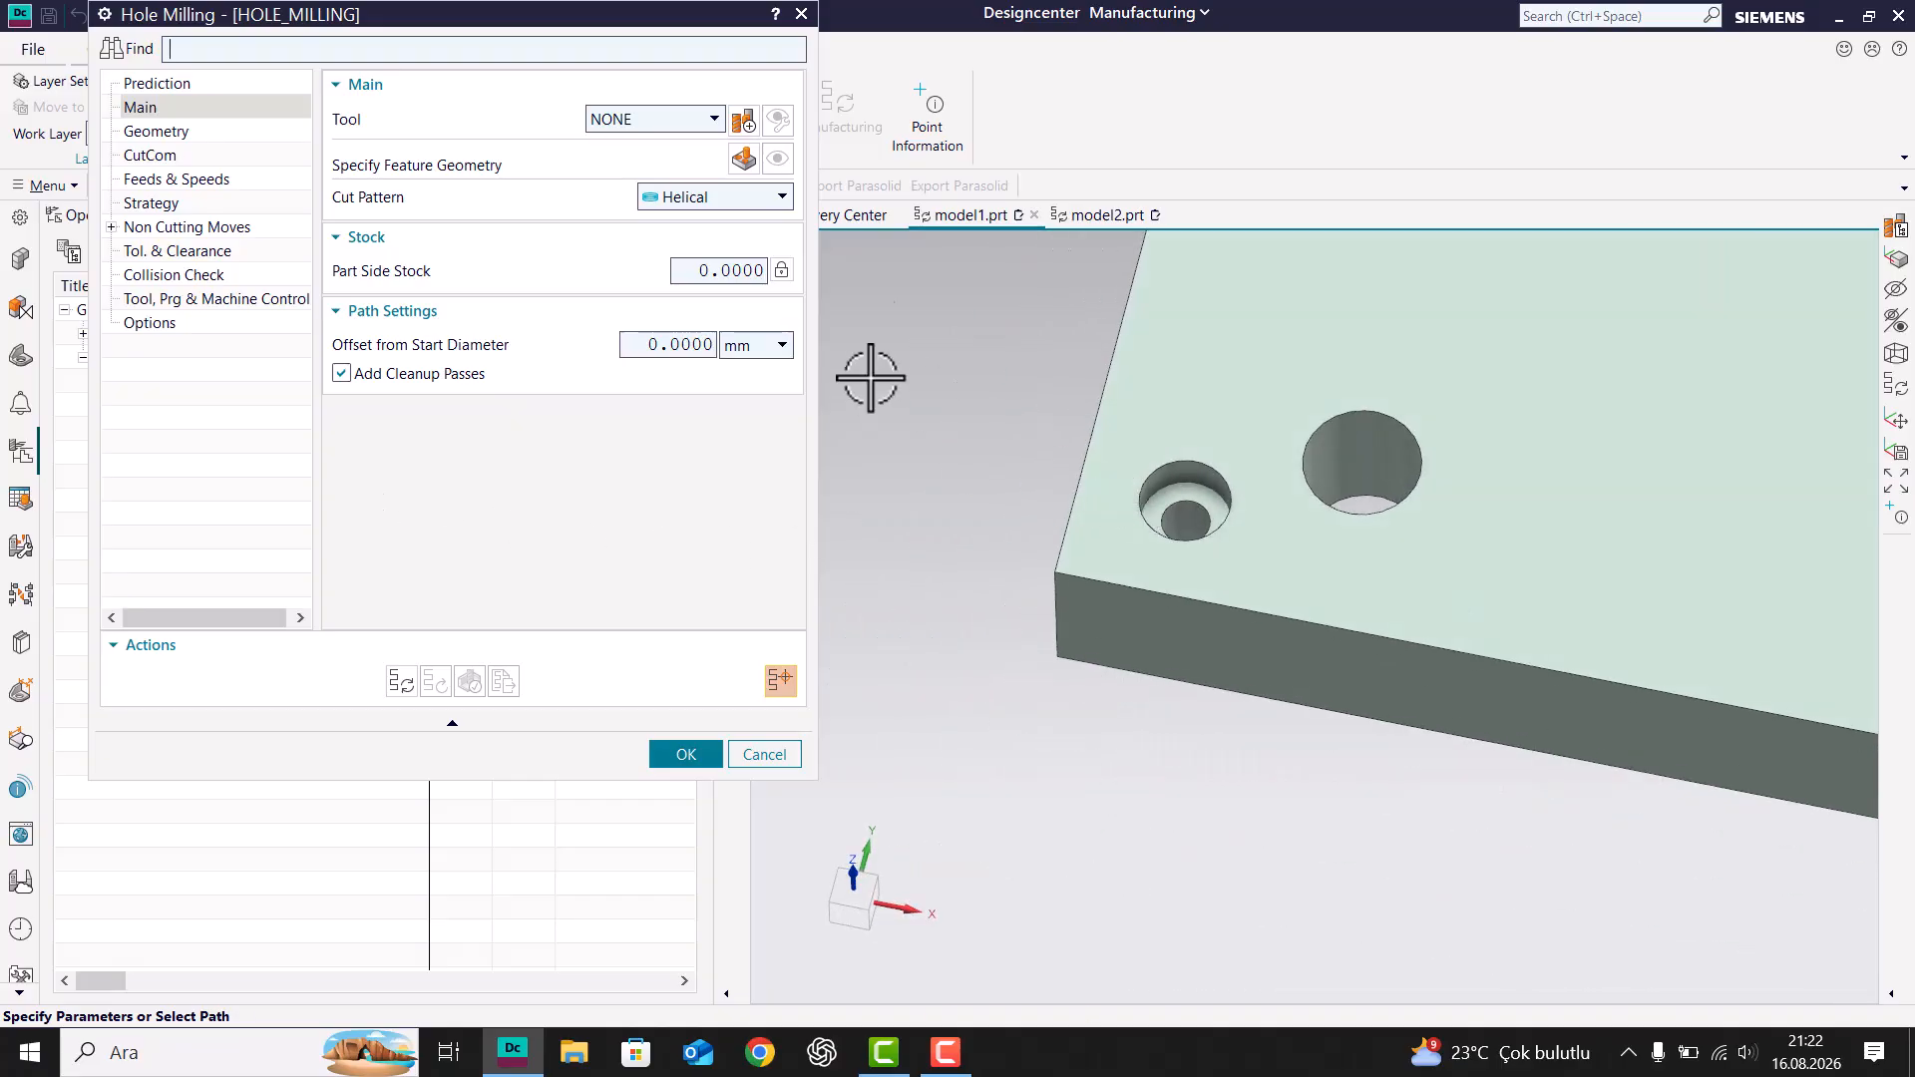
drag(416, 22, 441, 133)
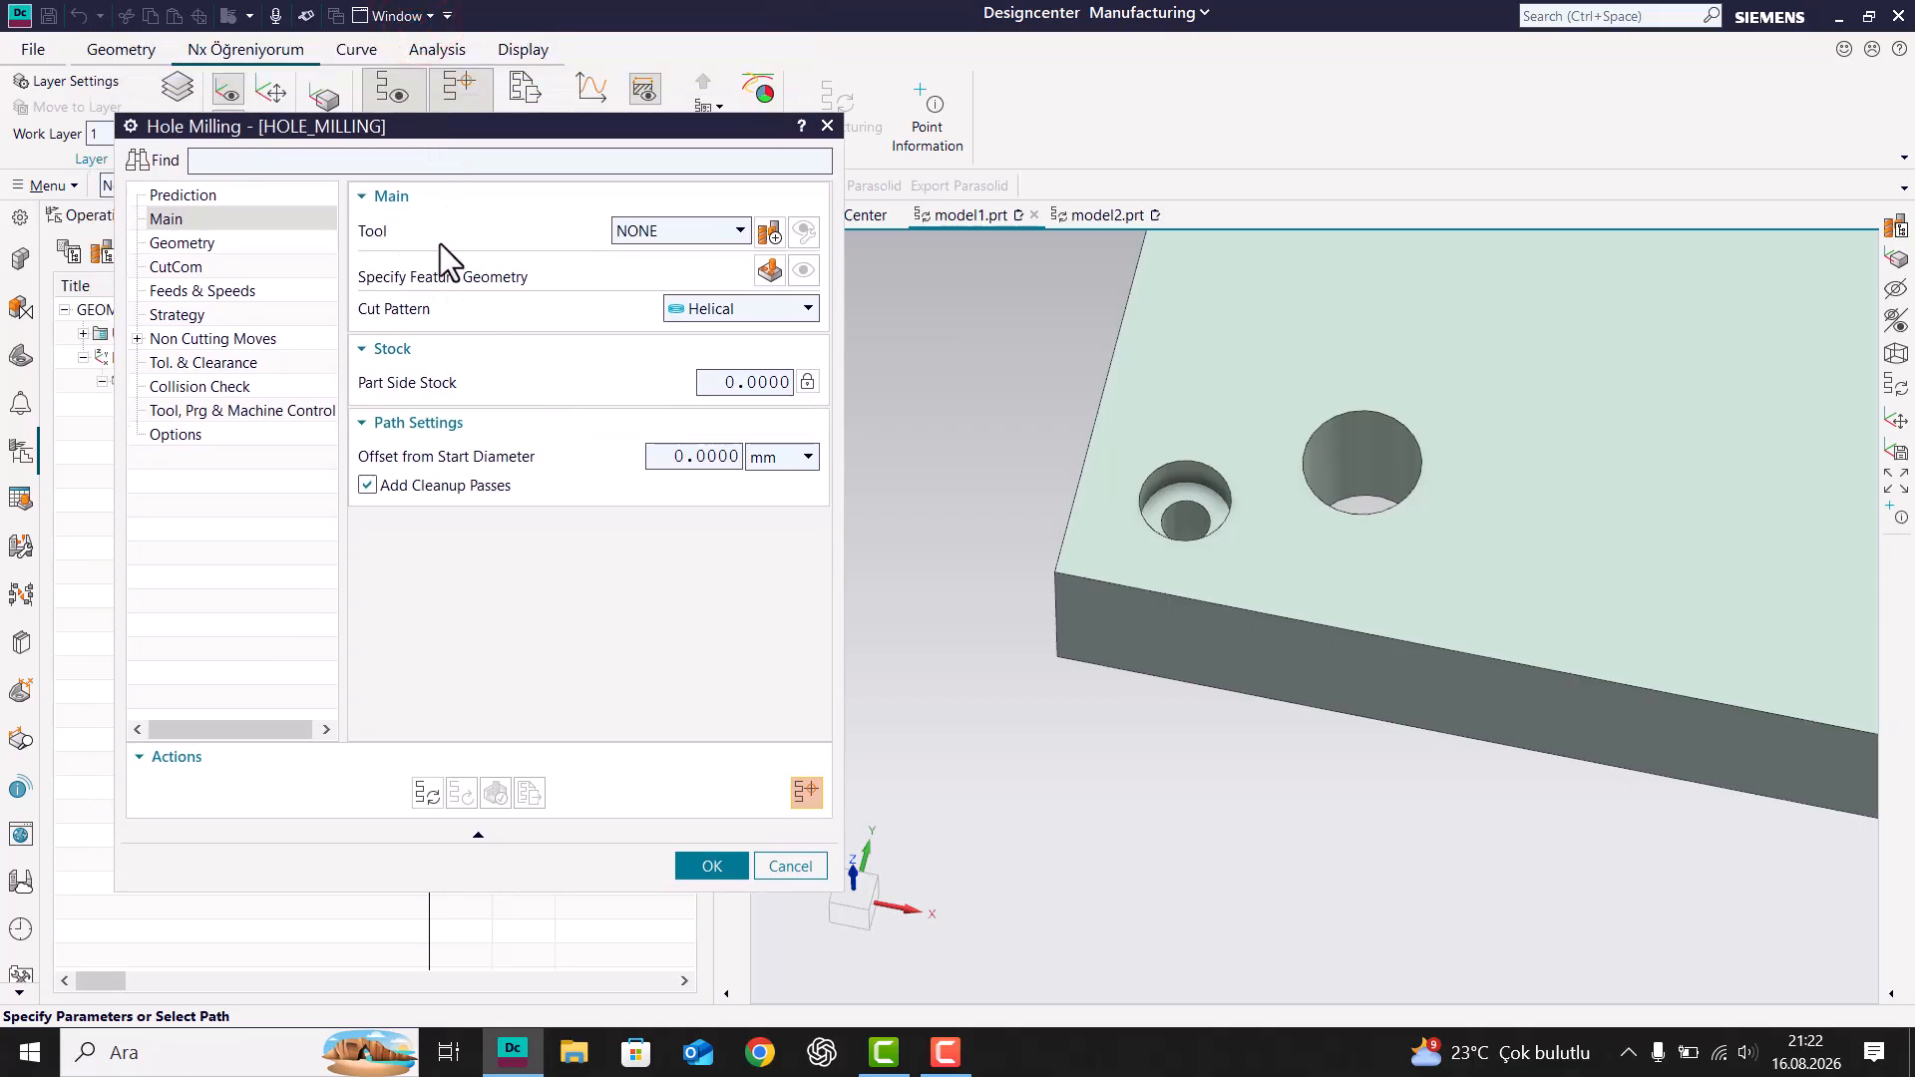
click(681, 231)
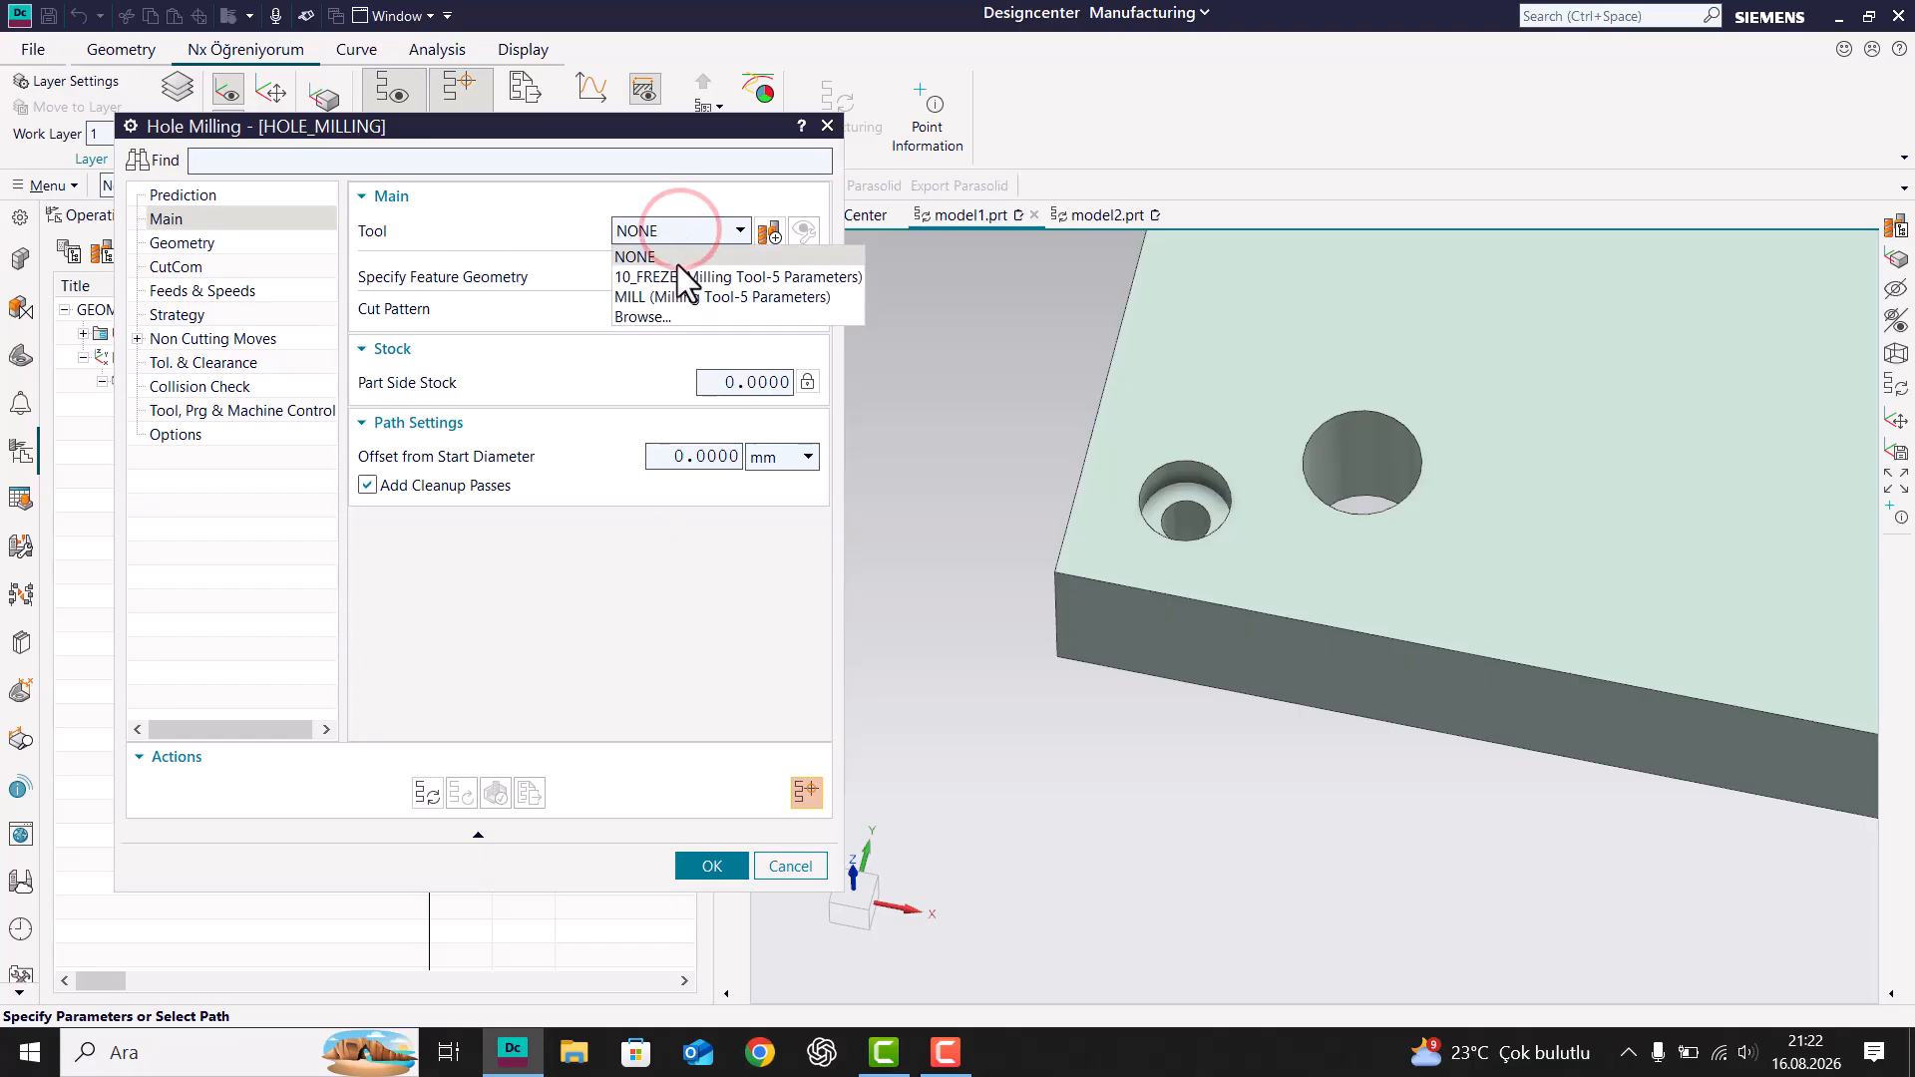
click(678, 275)
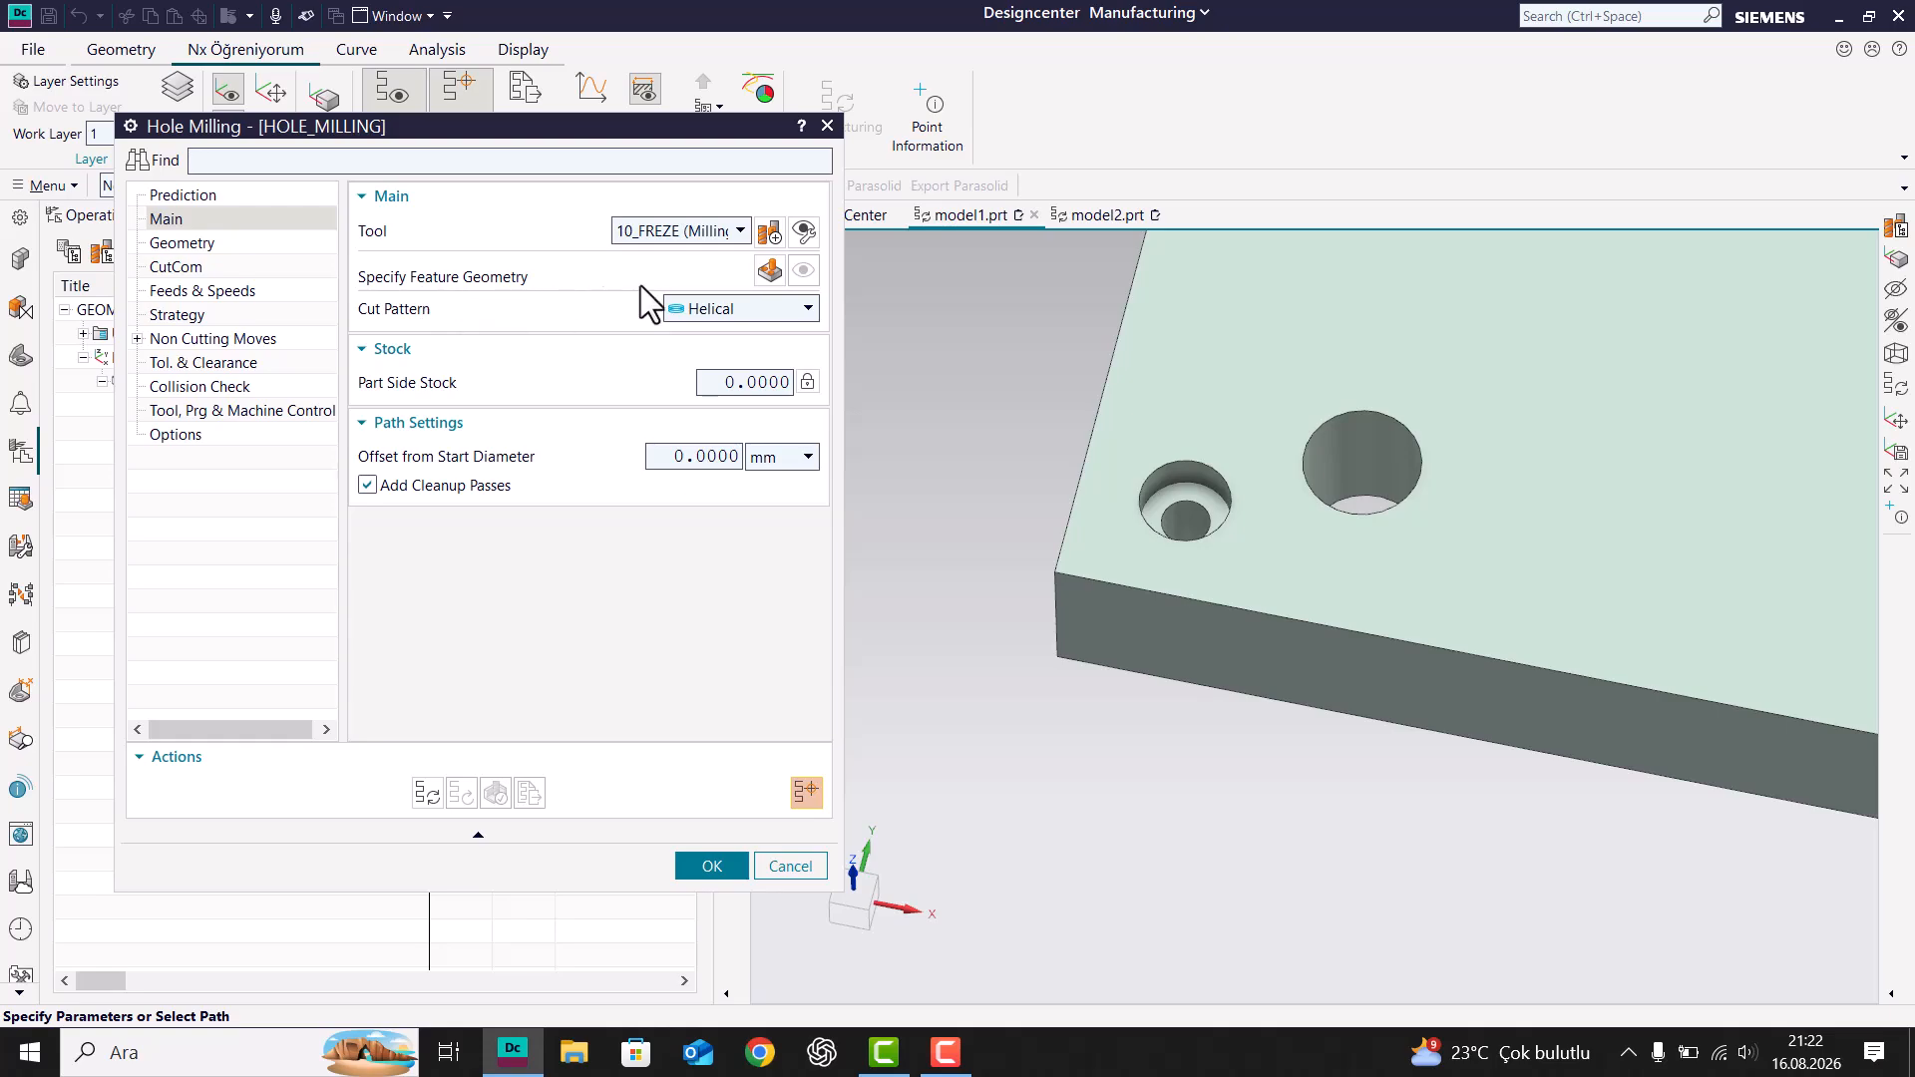
Step: Specify the upper cylinder of the counterbored hole near the plate's corner as the operation's feature geometry
click(769, 273)
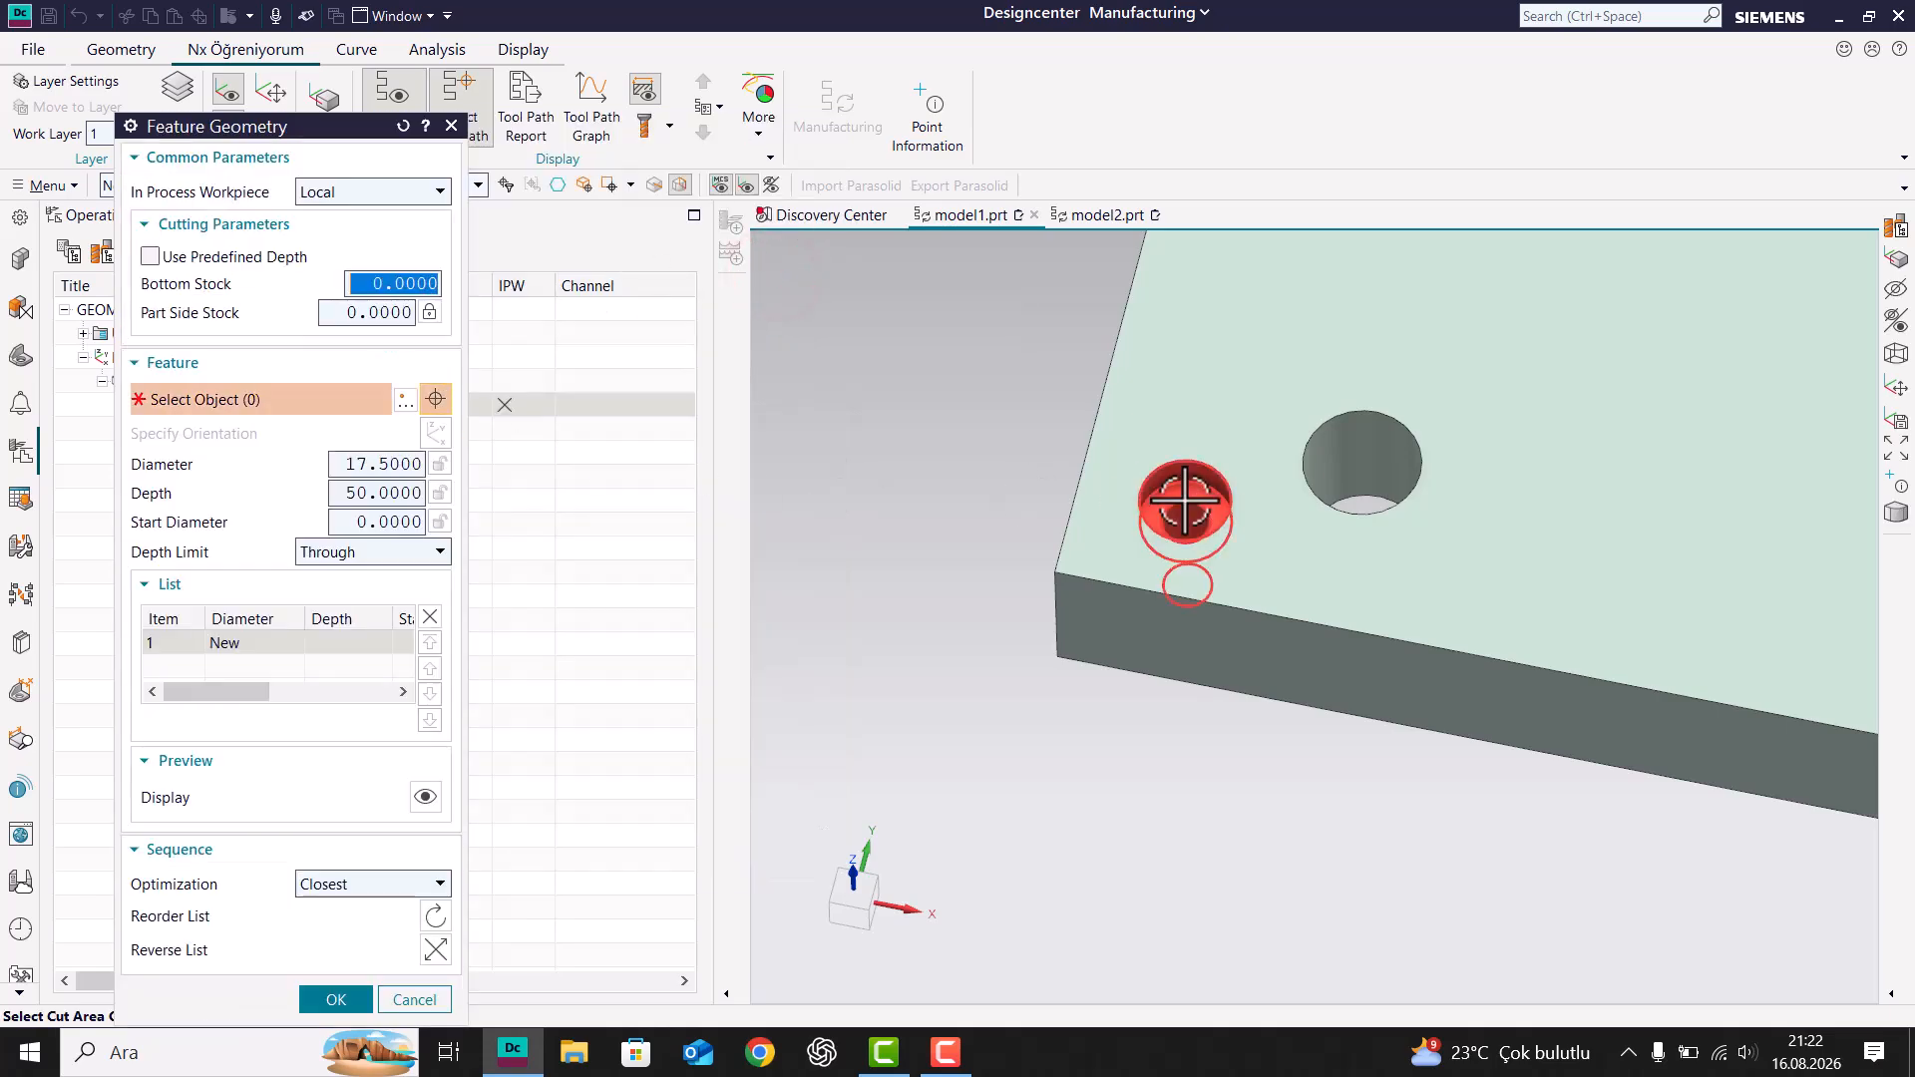
click(1163, 464)
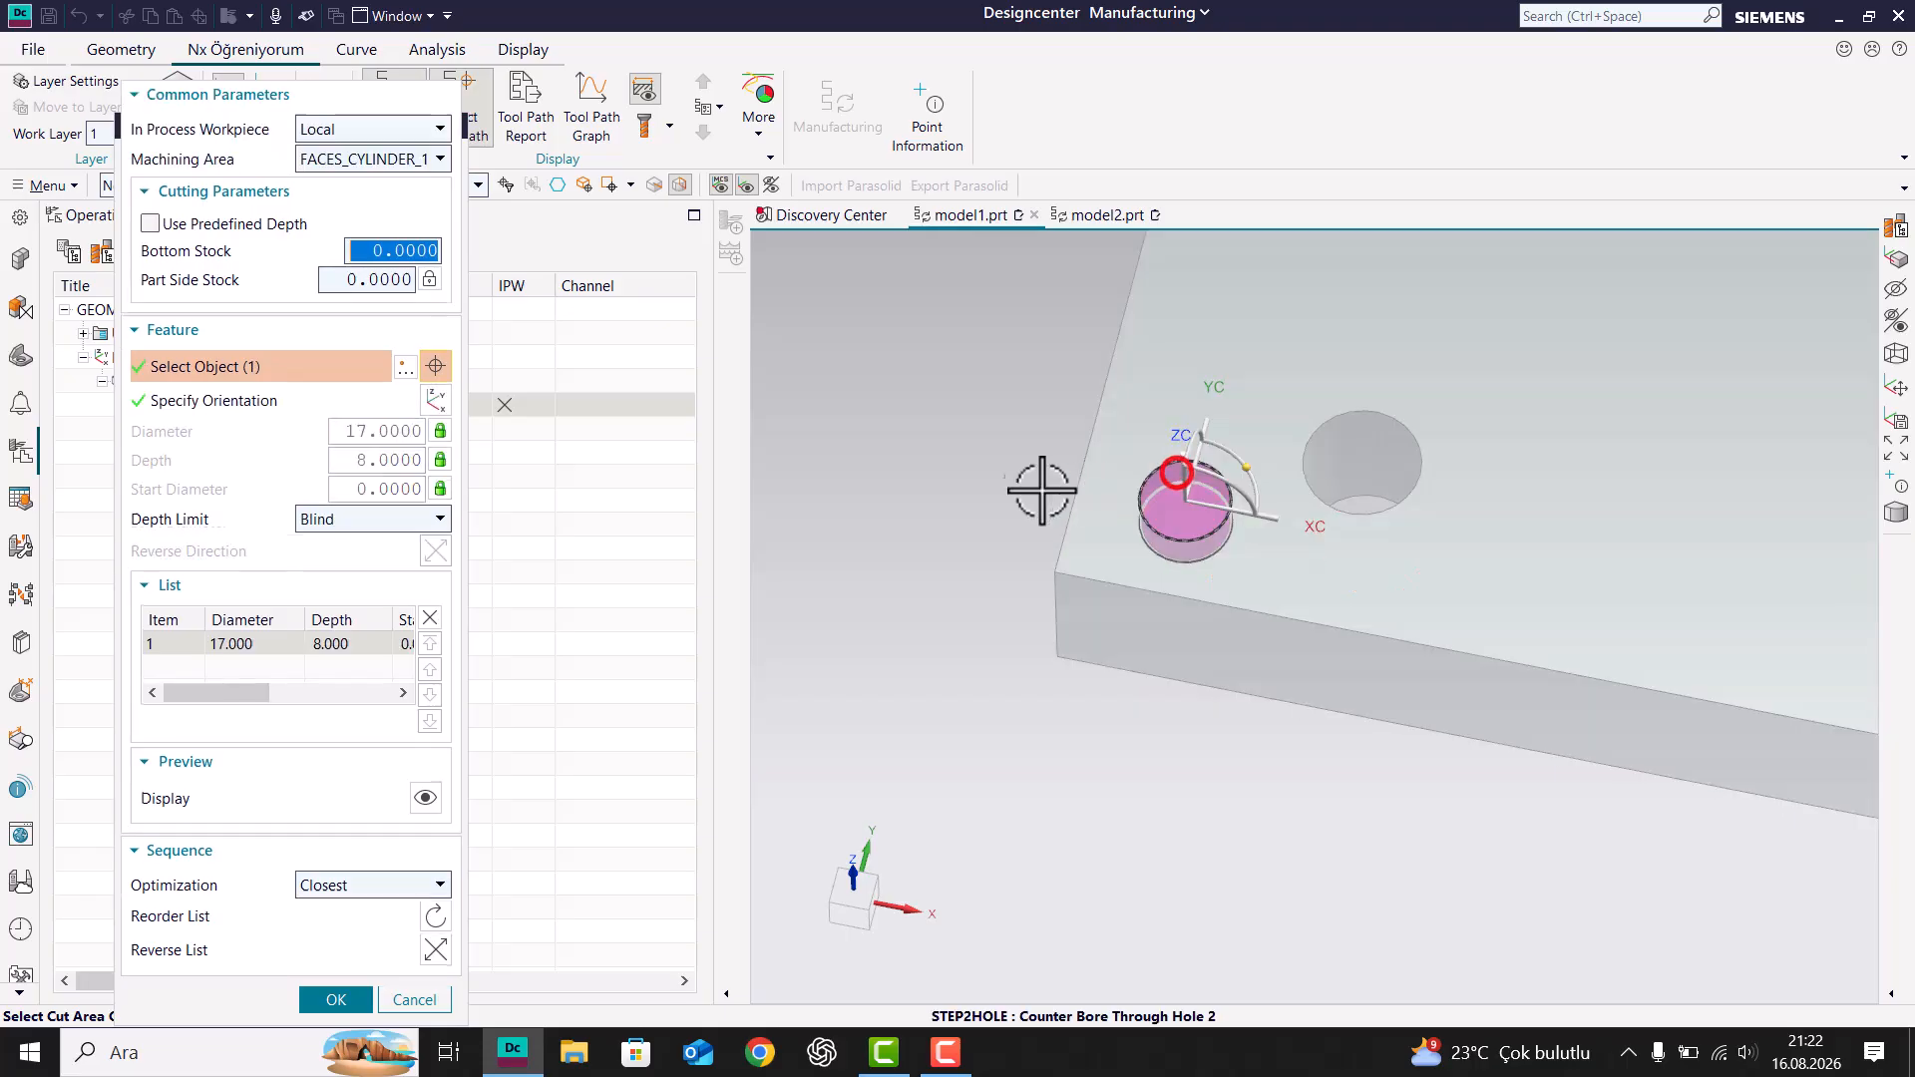
scroll(958, 504, down, 3)
middle_drag(957, 498, 964, 480)
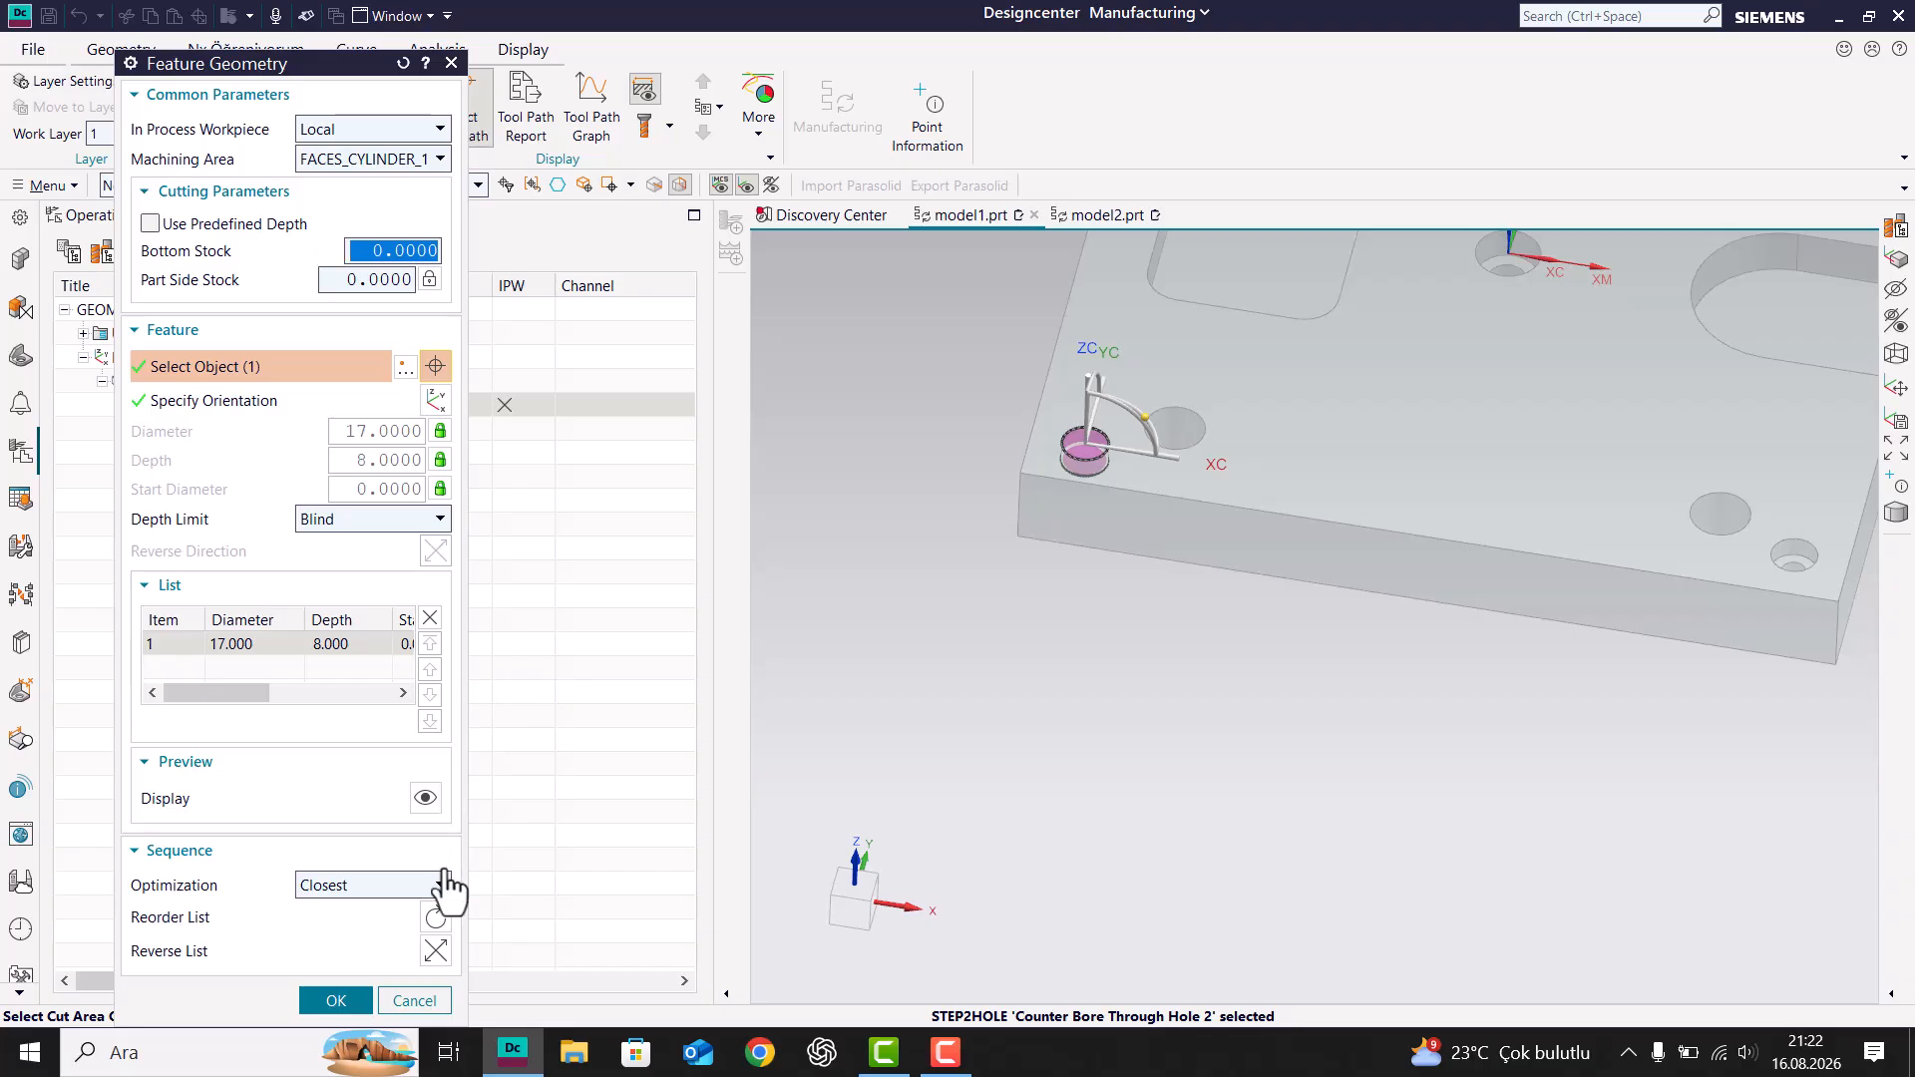
scroll(1086, 461, up, 3)
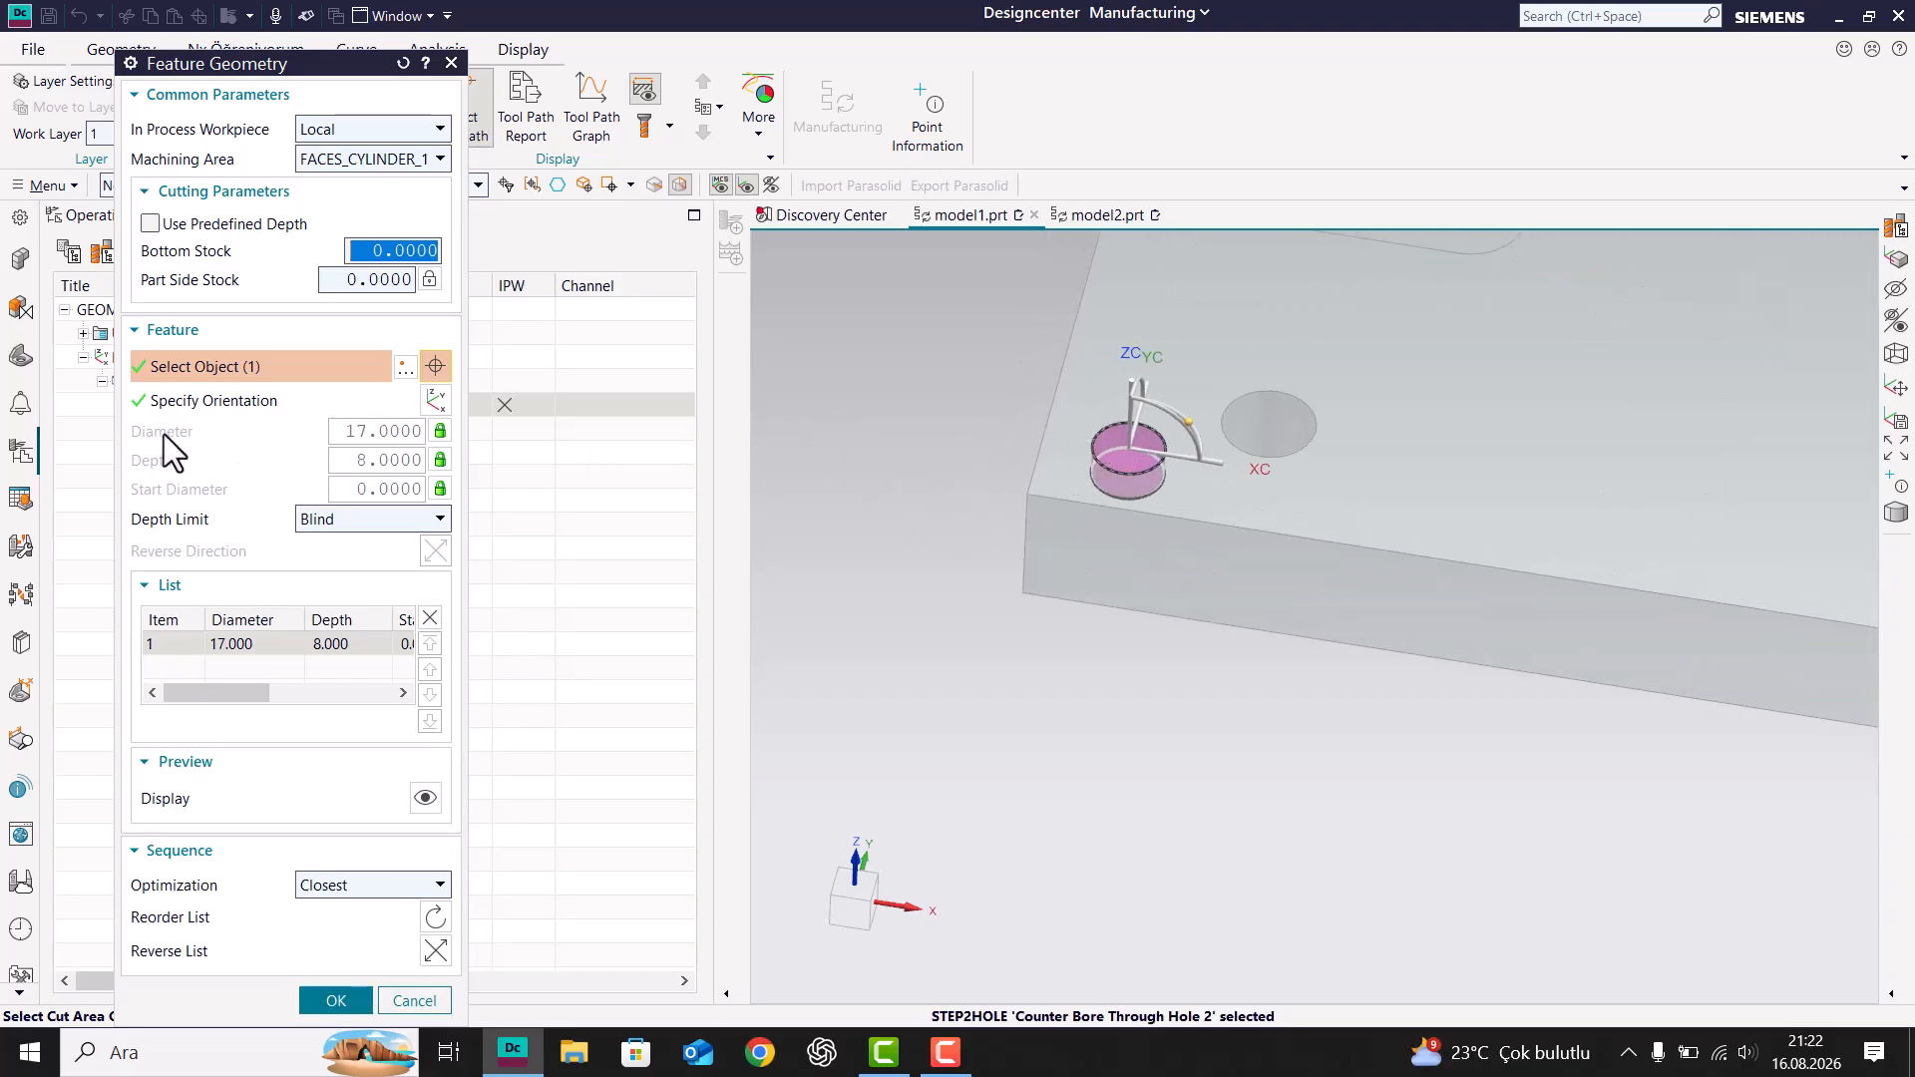
Step: Override the selected hole feature with a user-defined diameter of 10 and a depth of 5
click(439, 430)
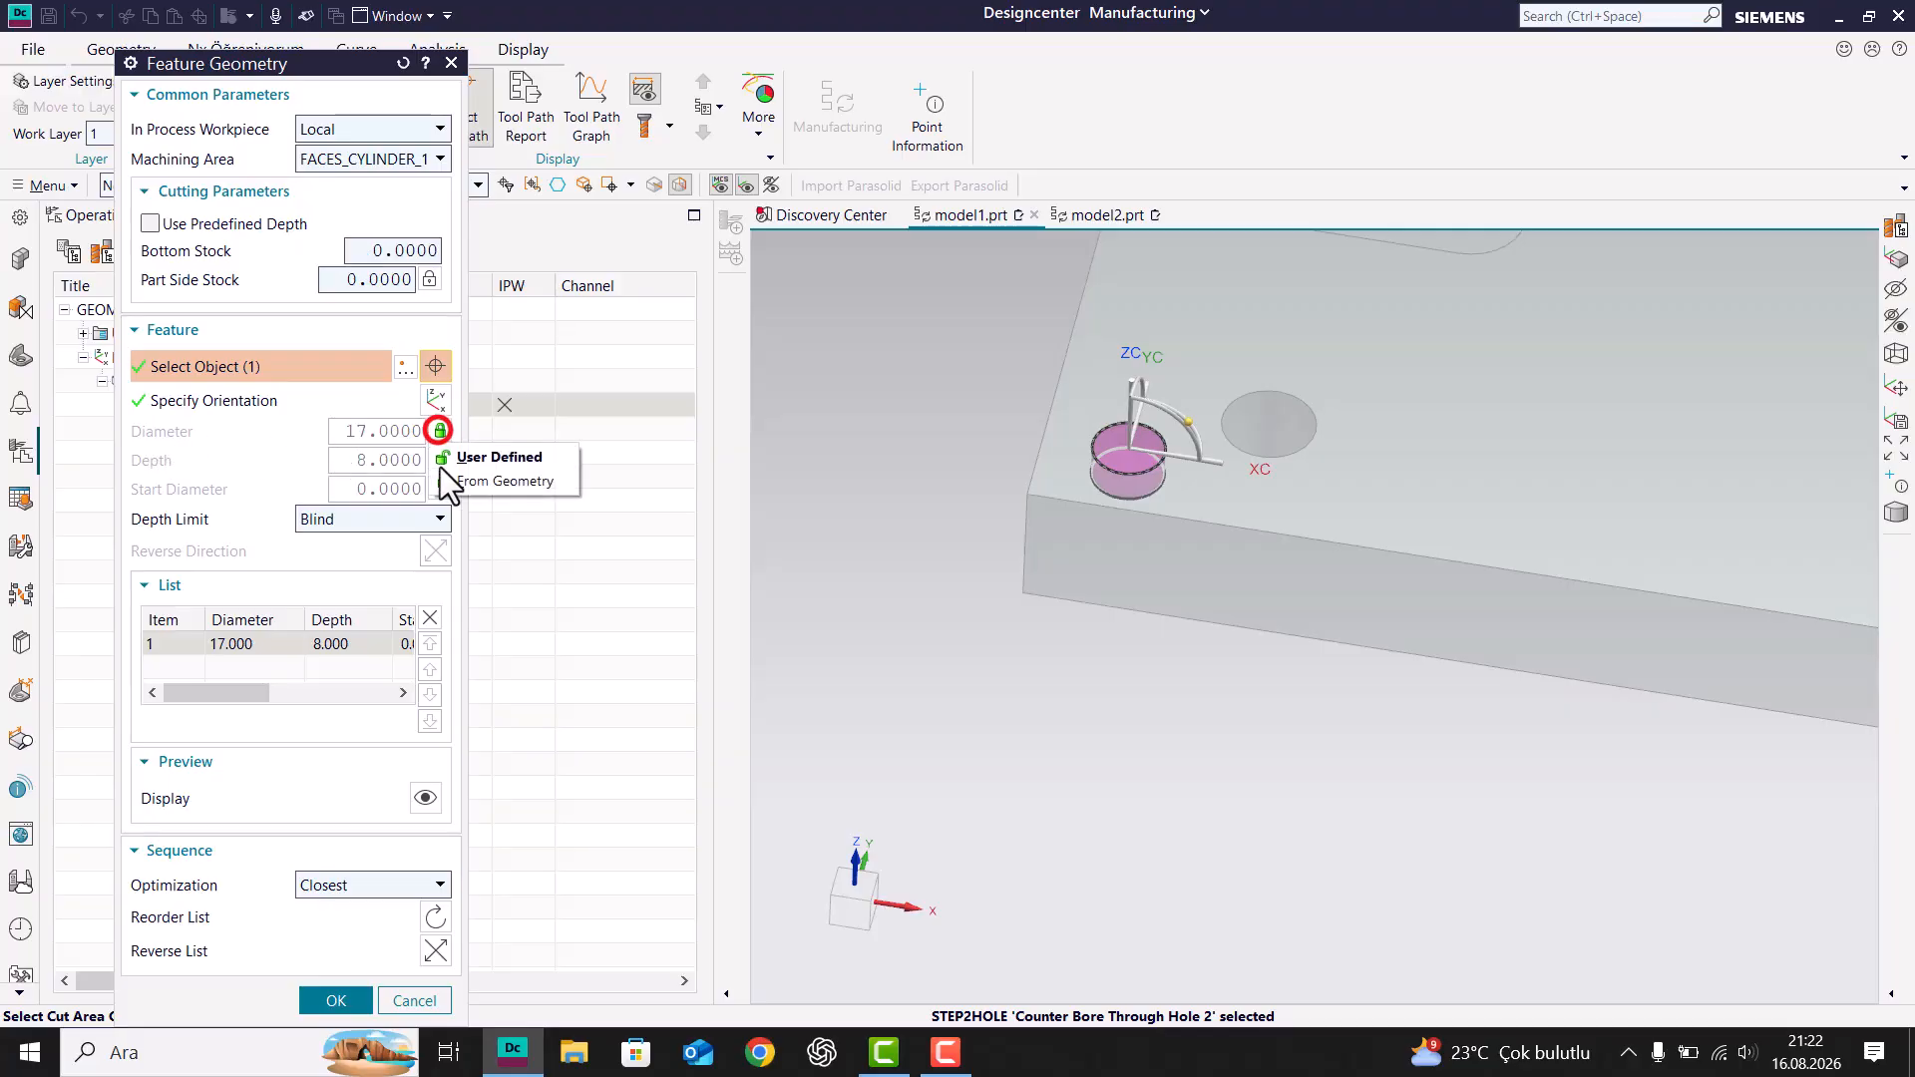
click(495, 457)
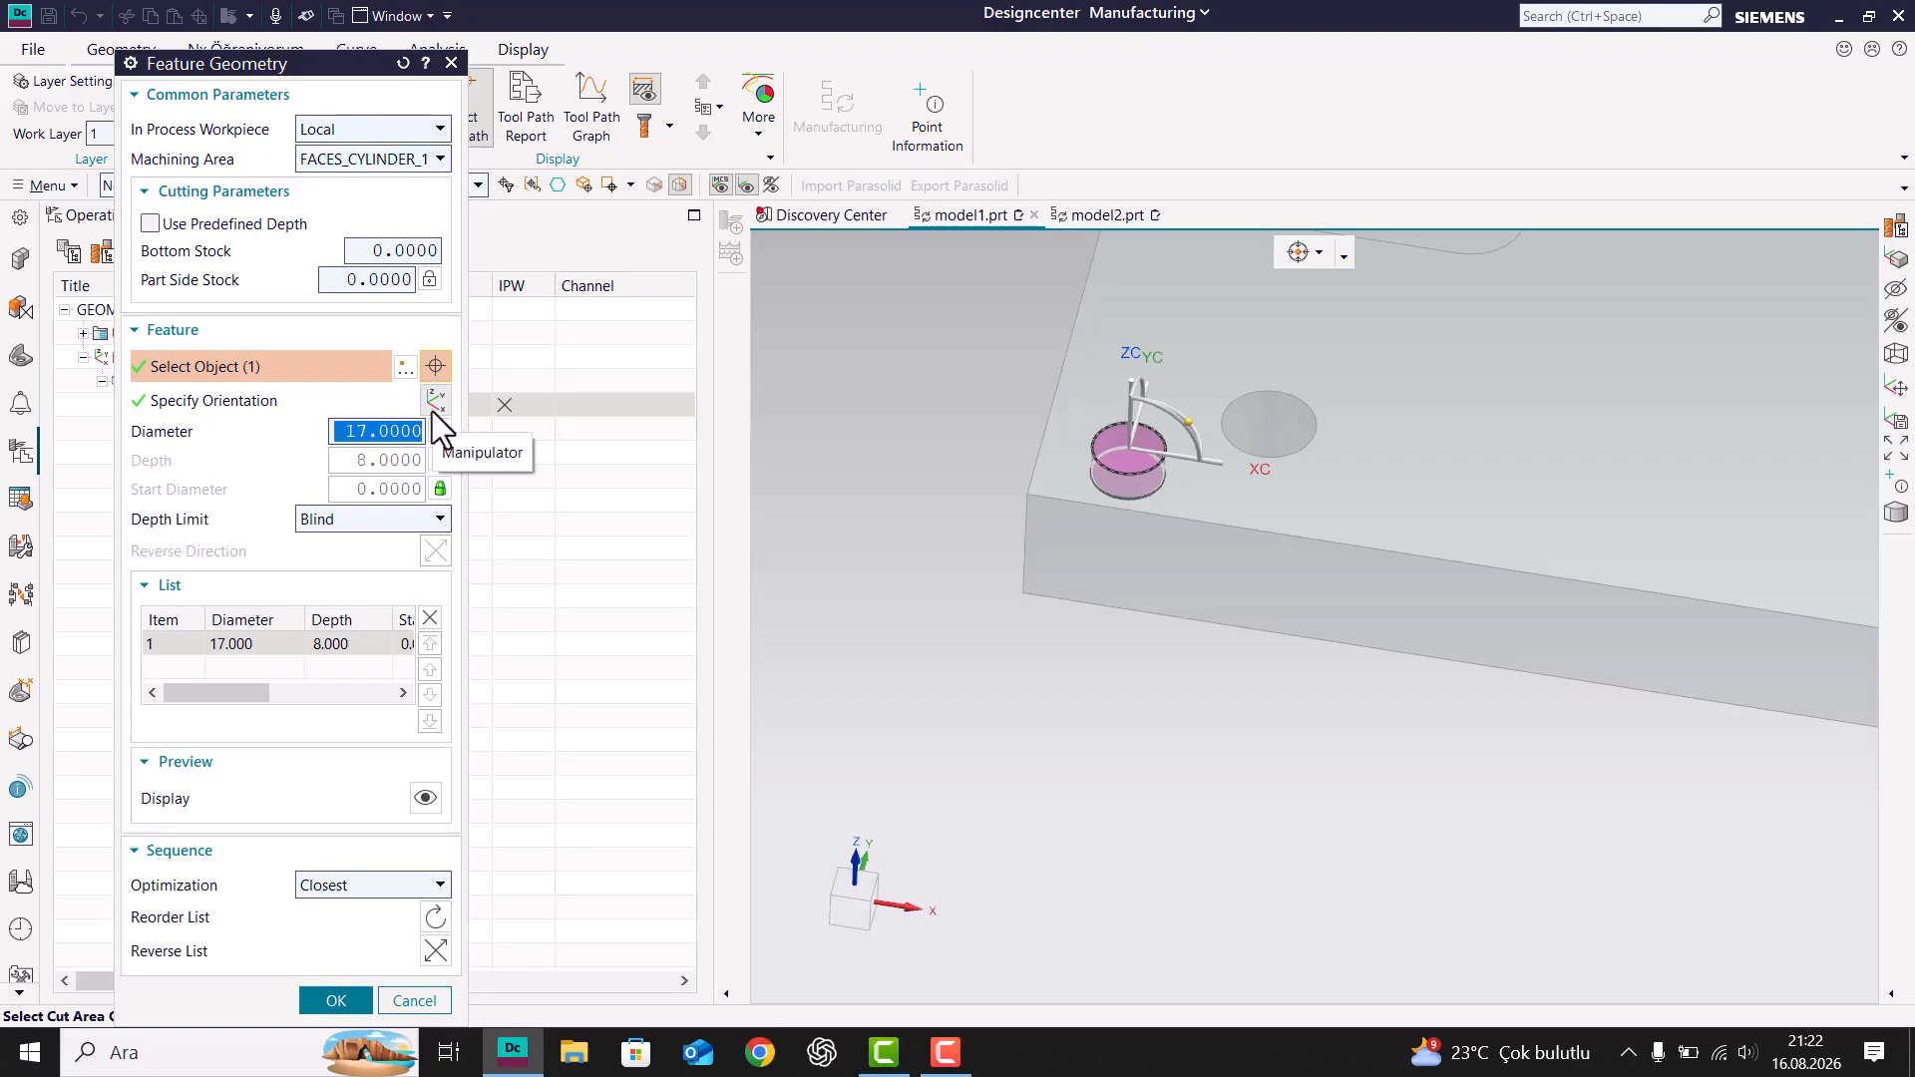
text(10)
key(Return)
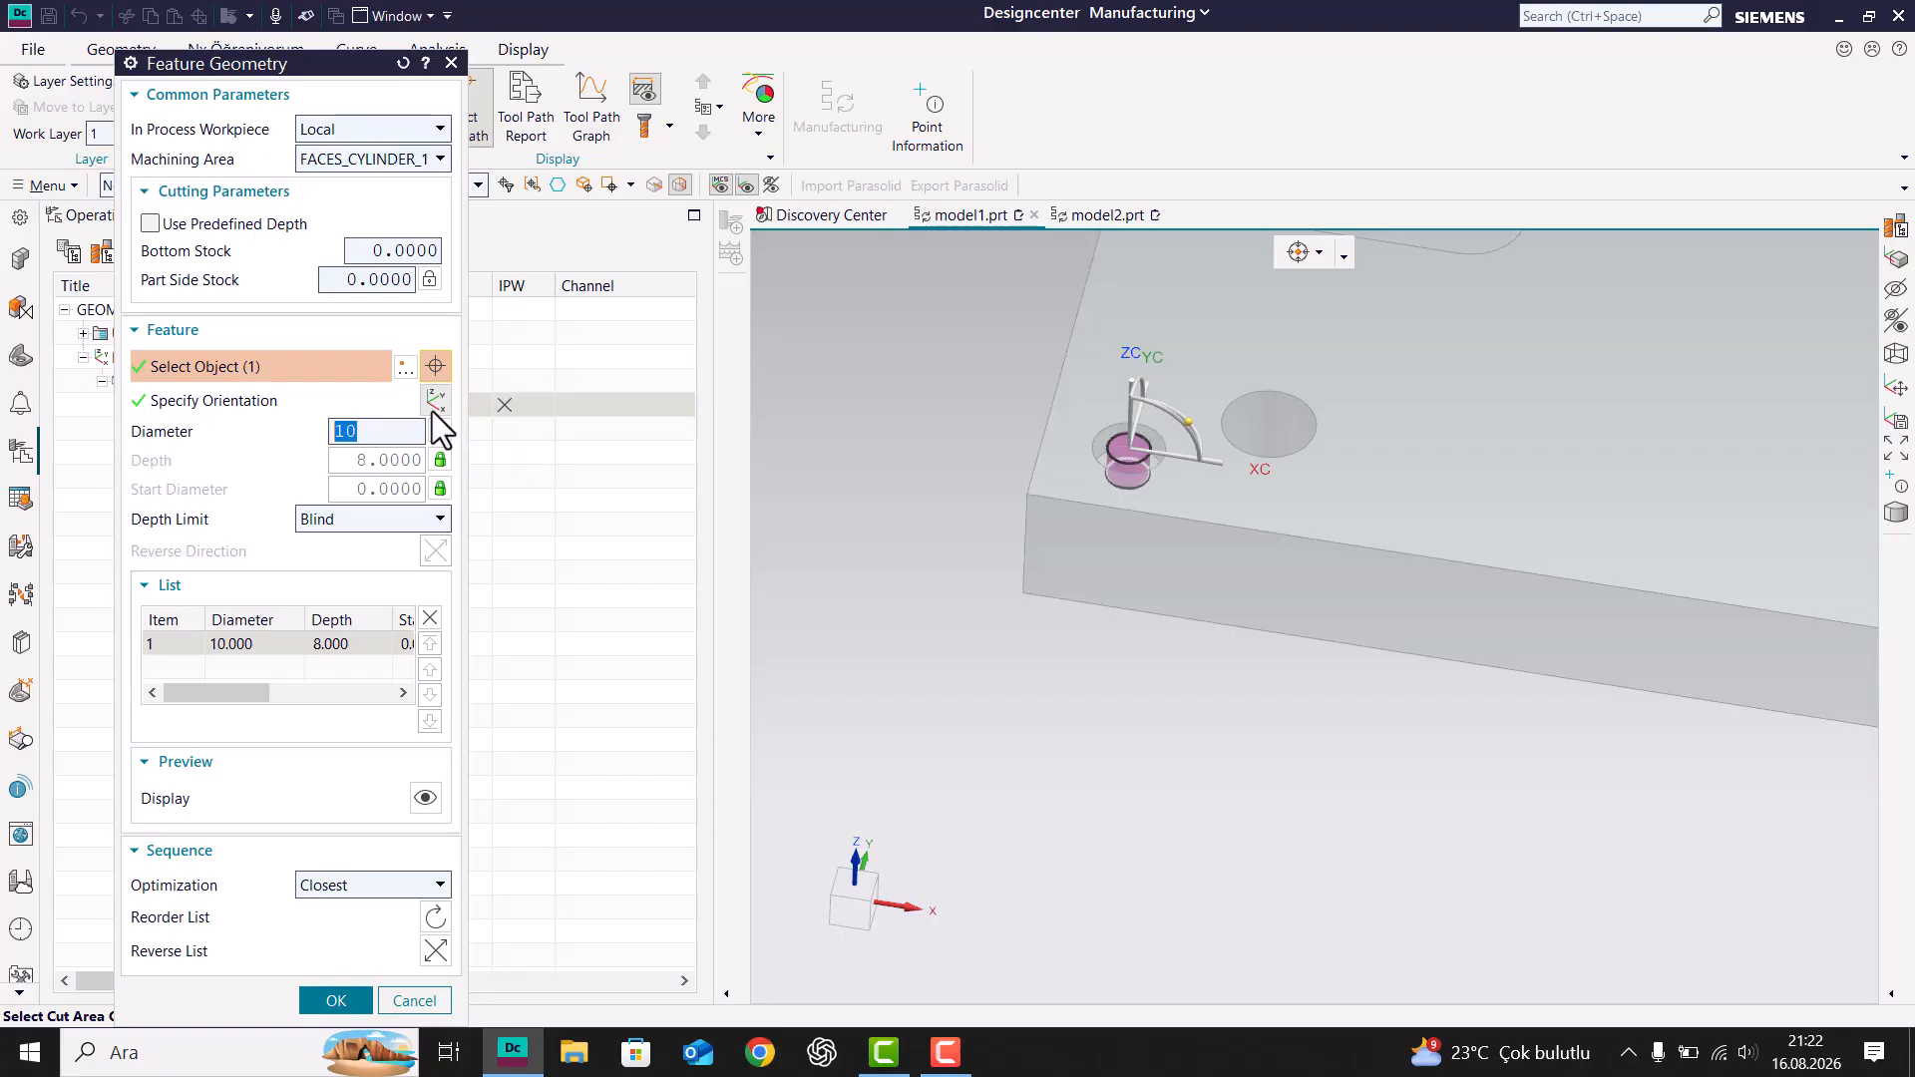
click(439, 460)
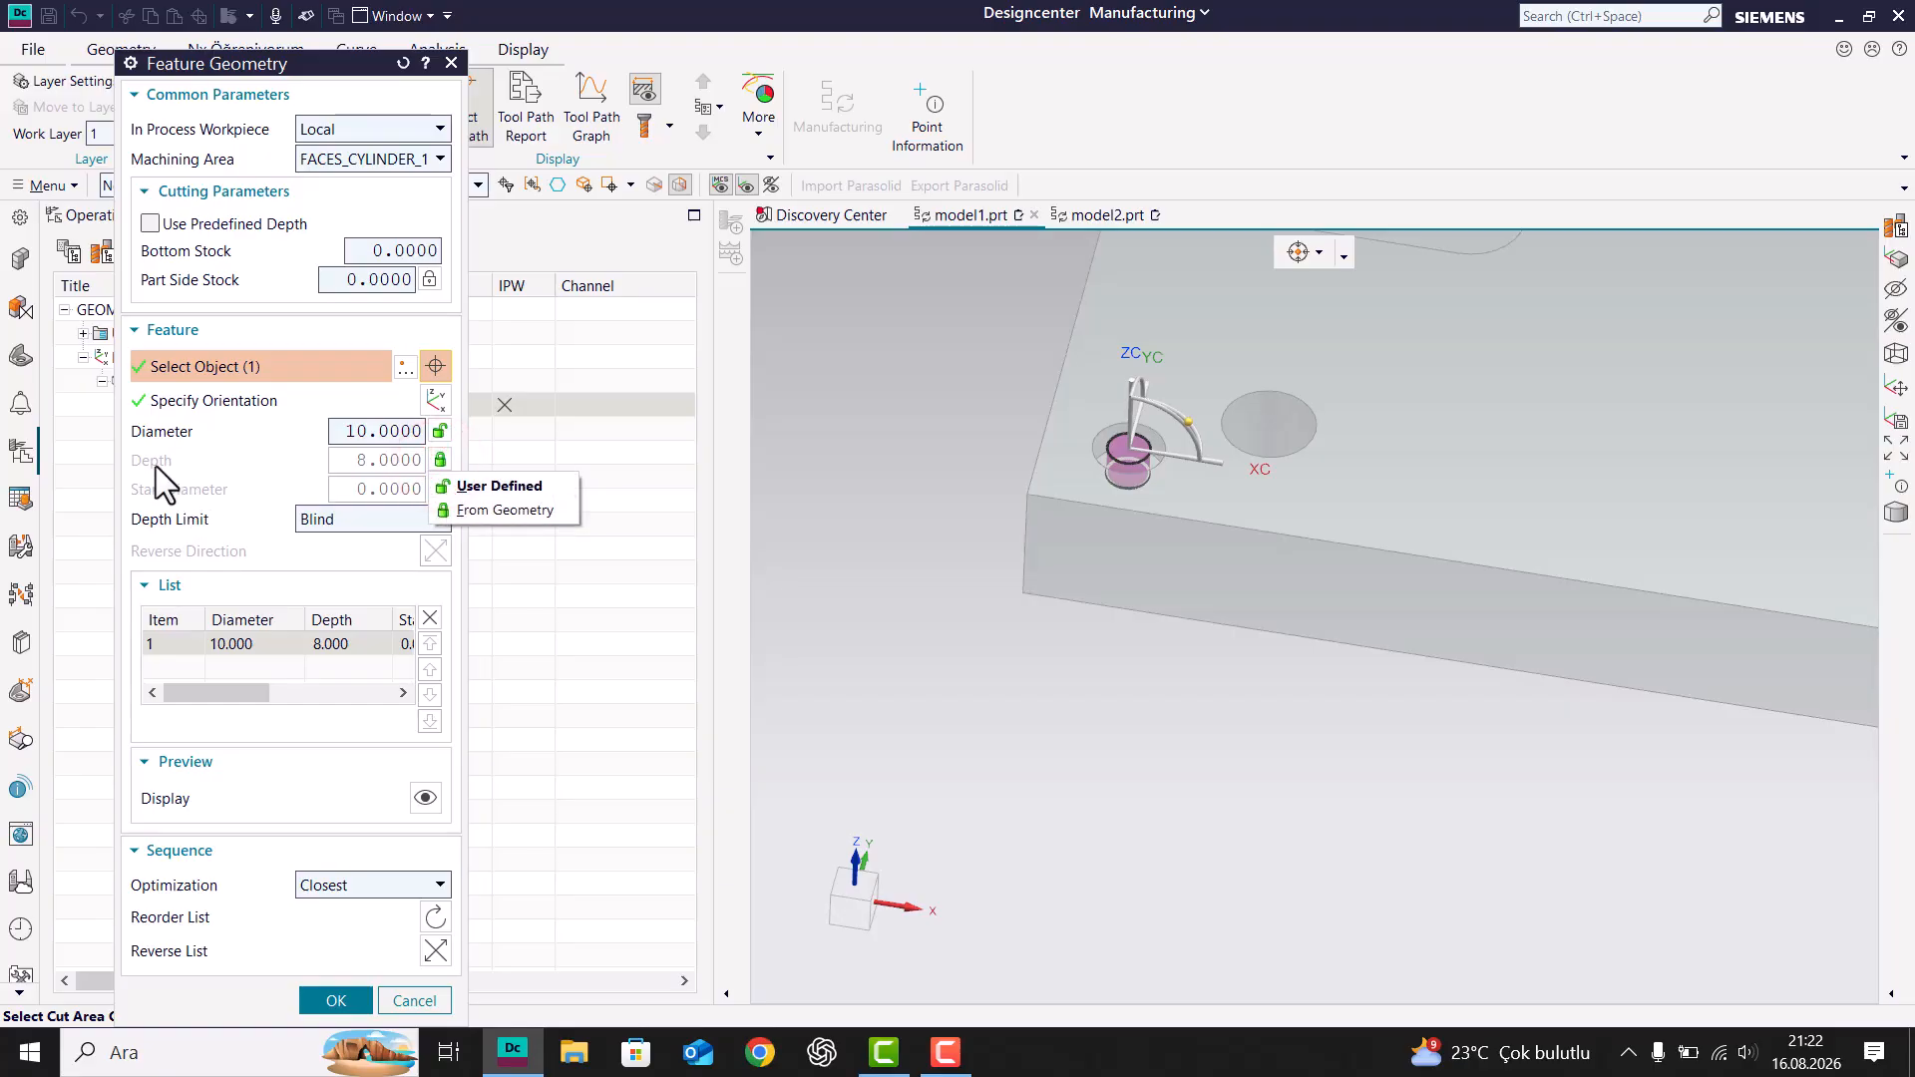
click(503, 486)
double_click(401, 466)
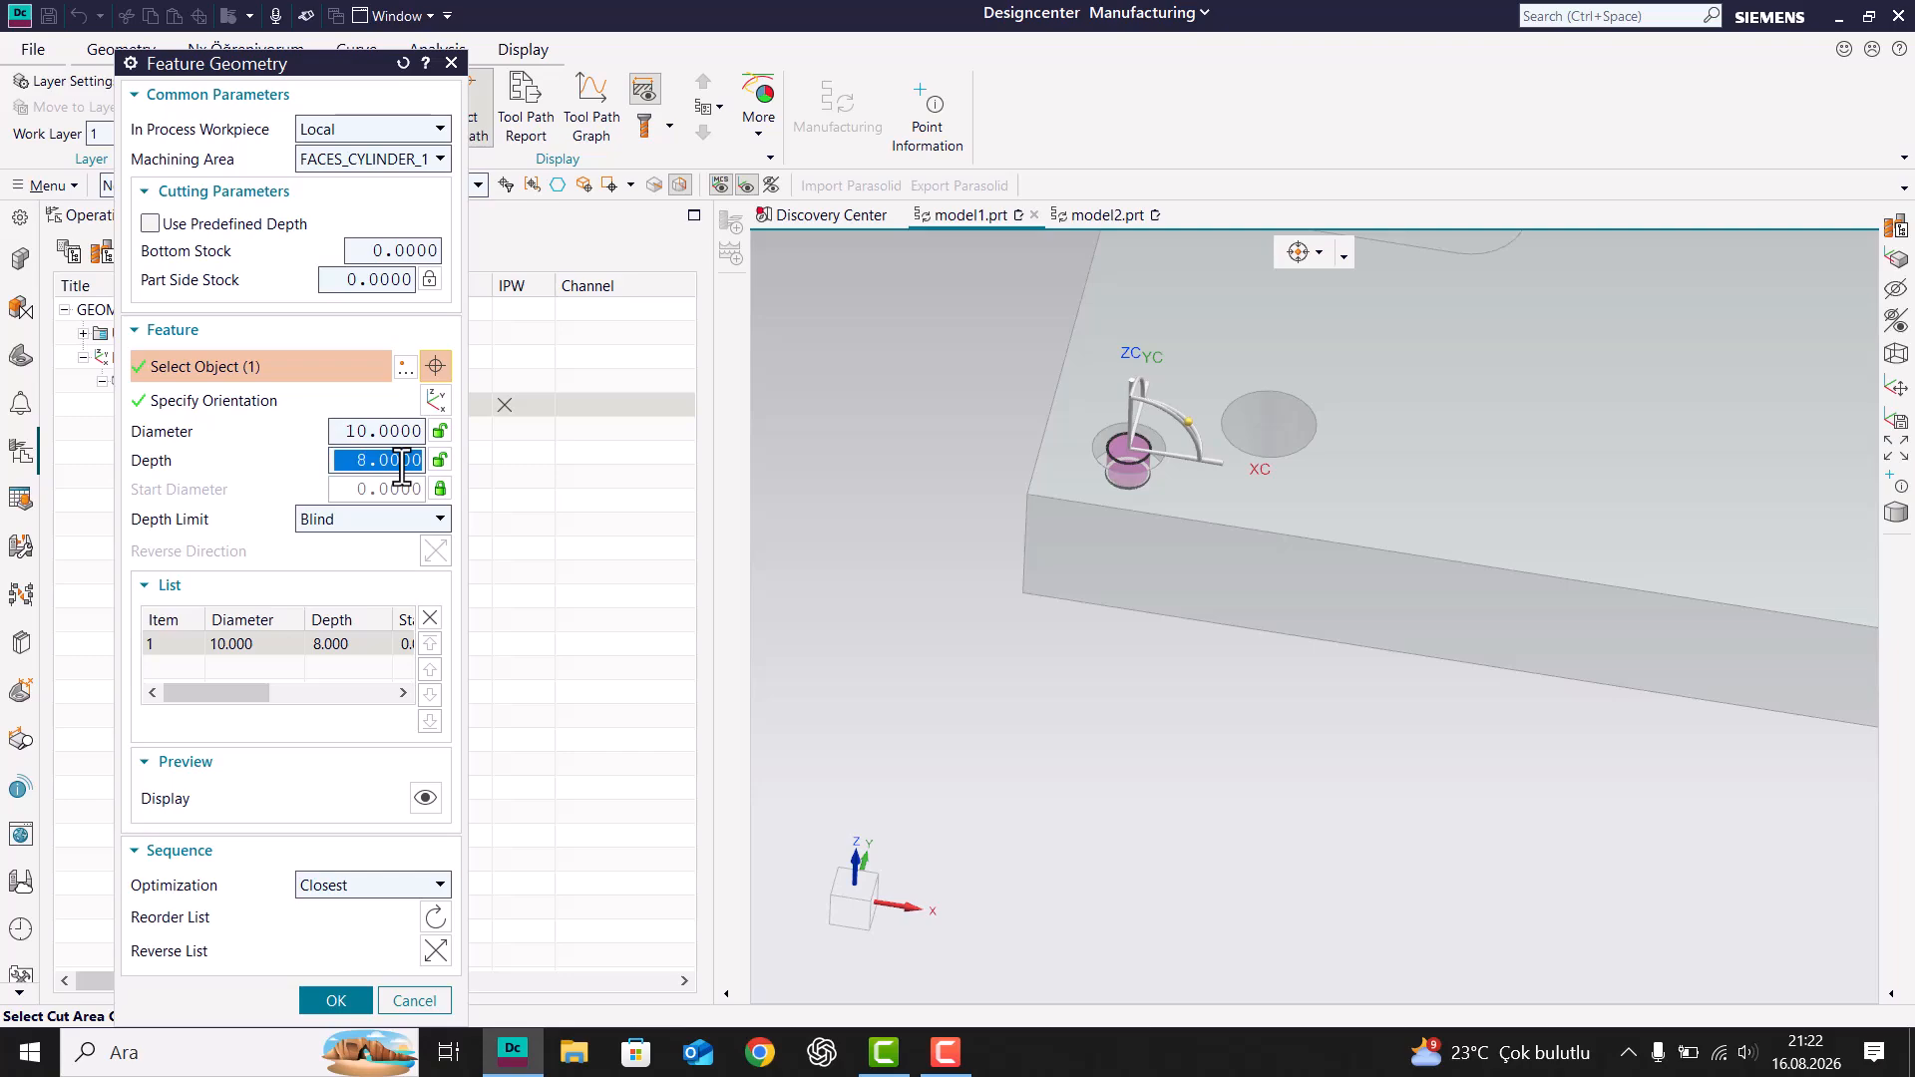
text(5)
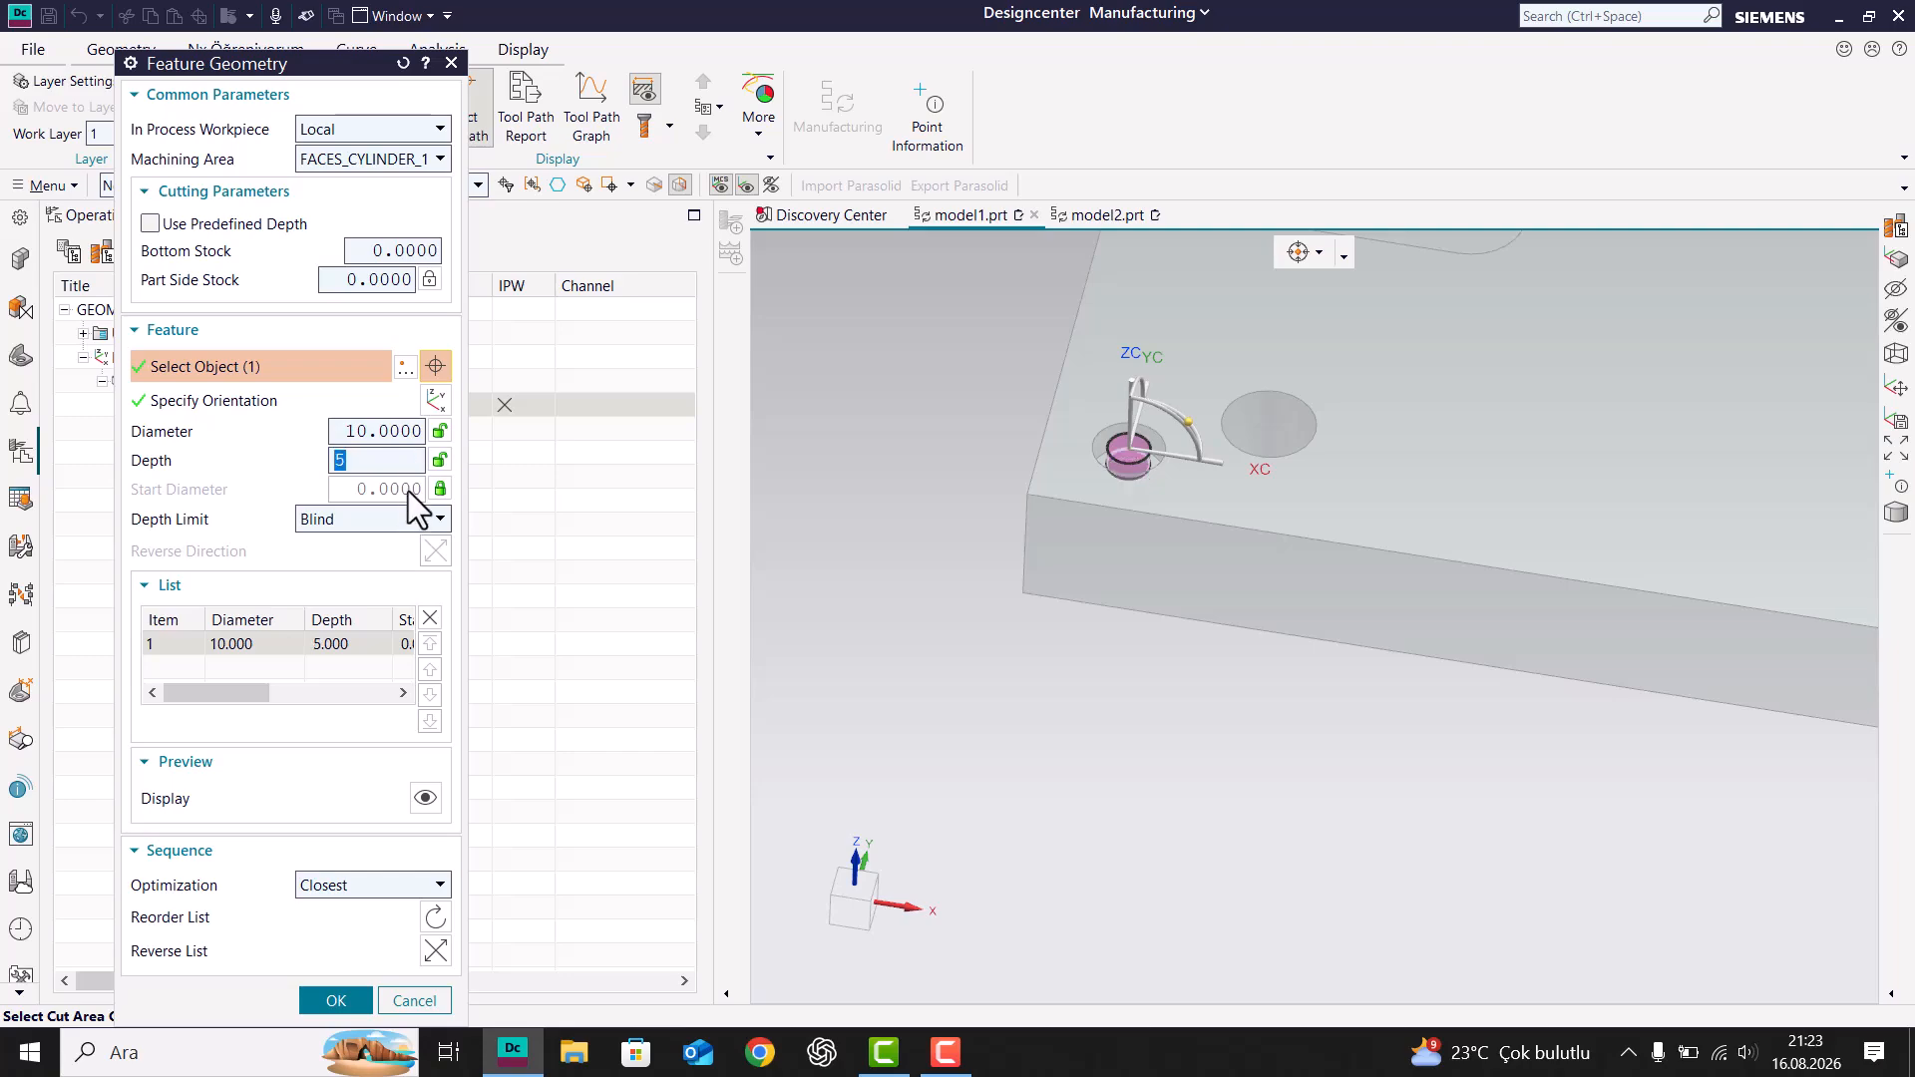
Step: Return the hole feature's diameter and depth to From Geometry and accept the feature geometry
click(440, 431)
click(469, 479)
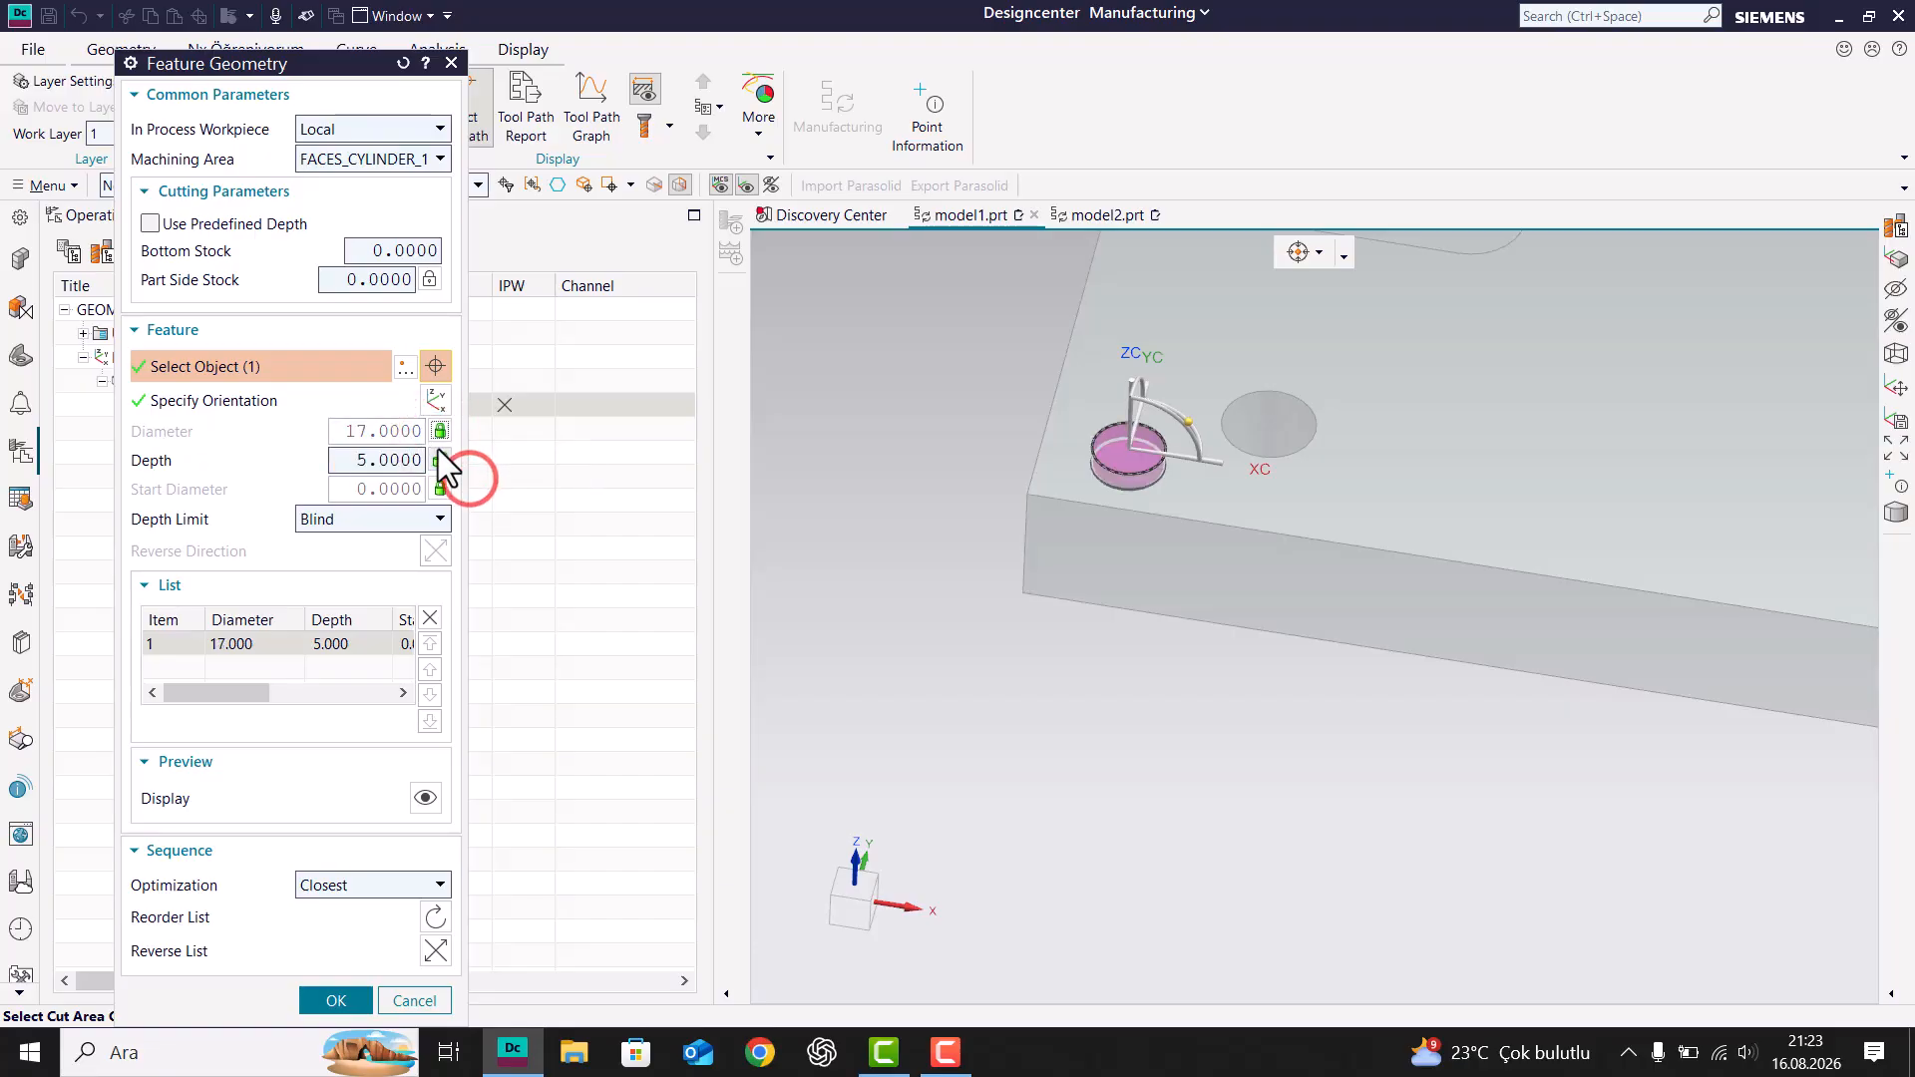
click(462, 510)
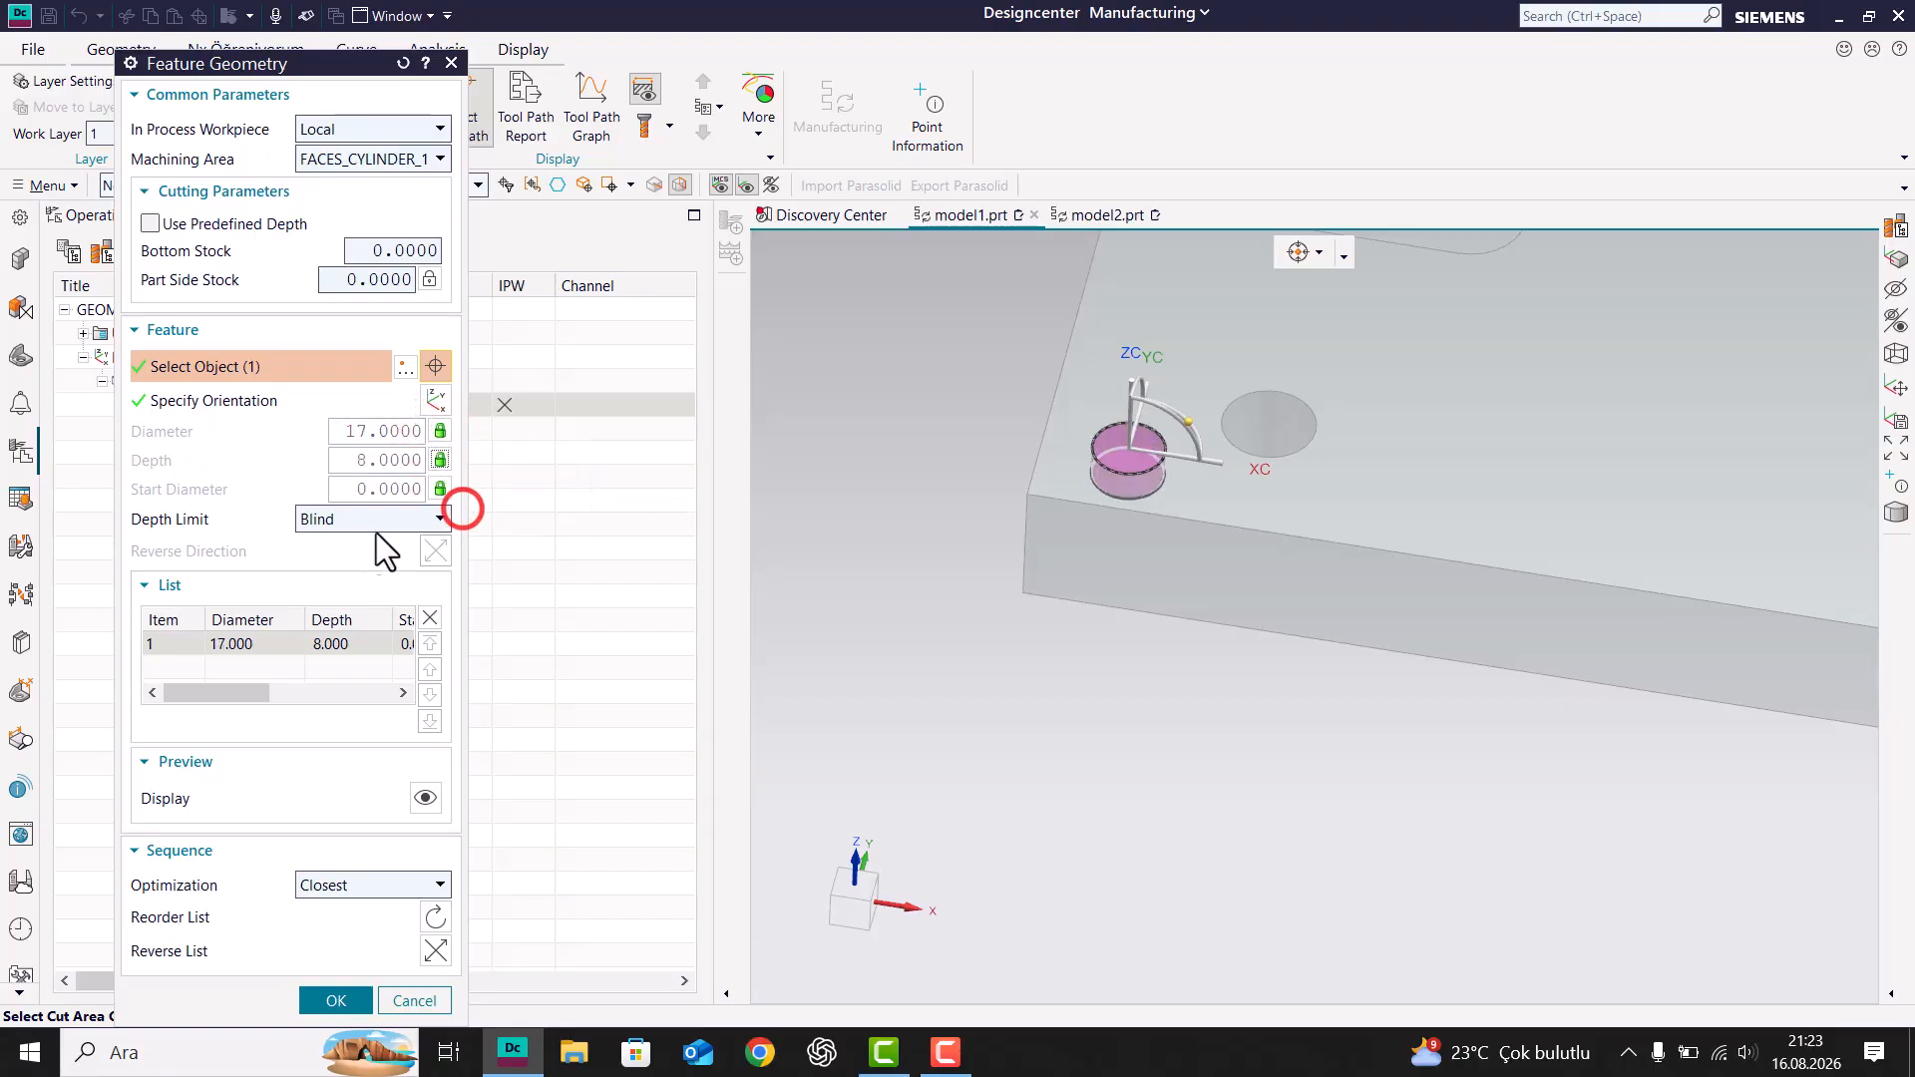
click(333, 998)
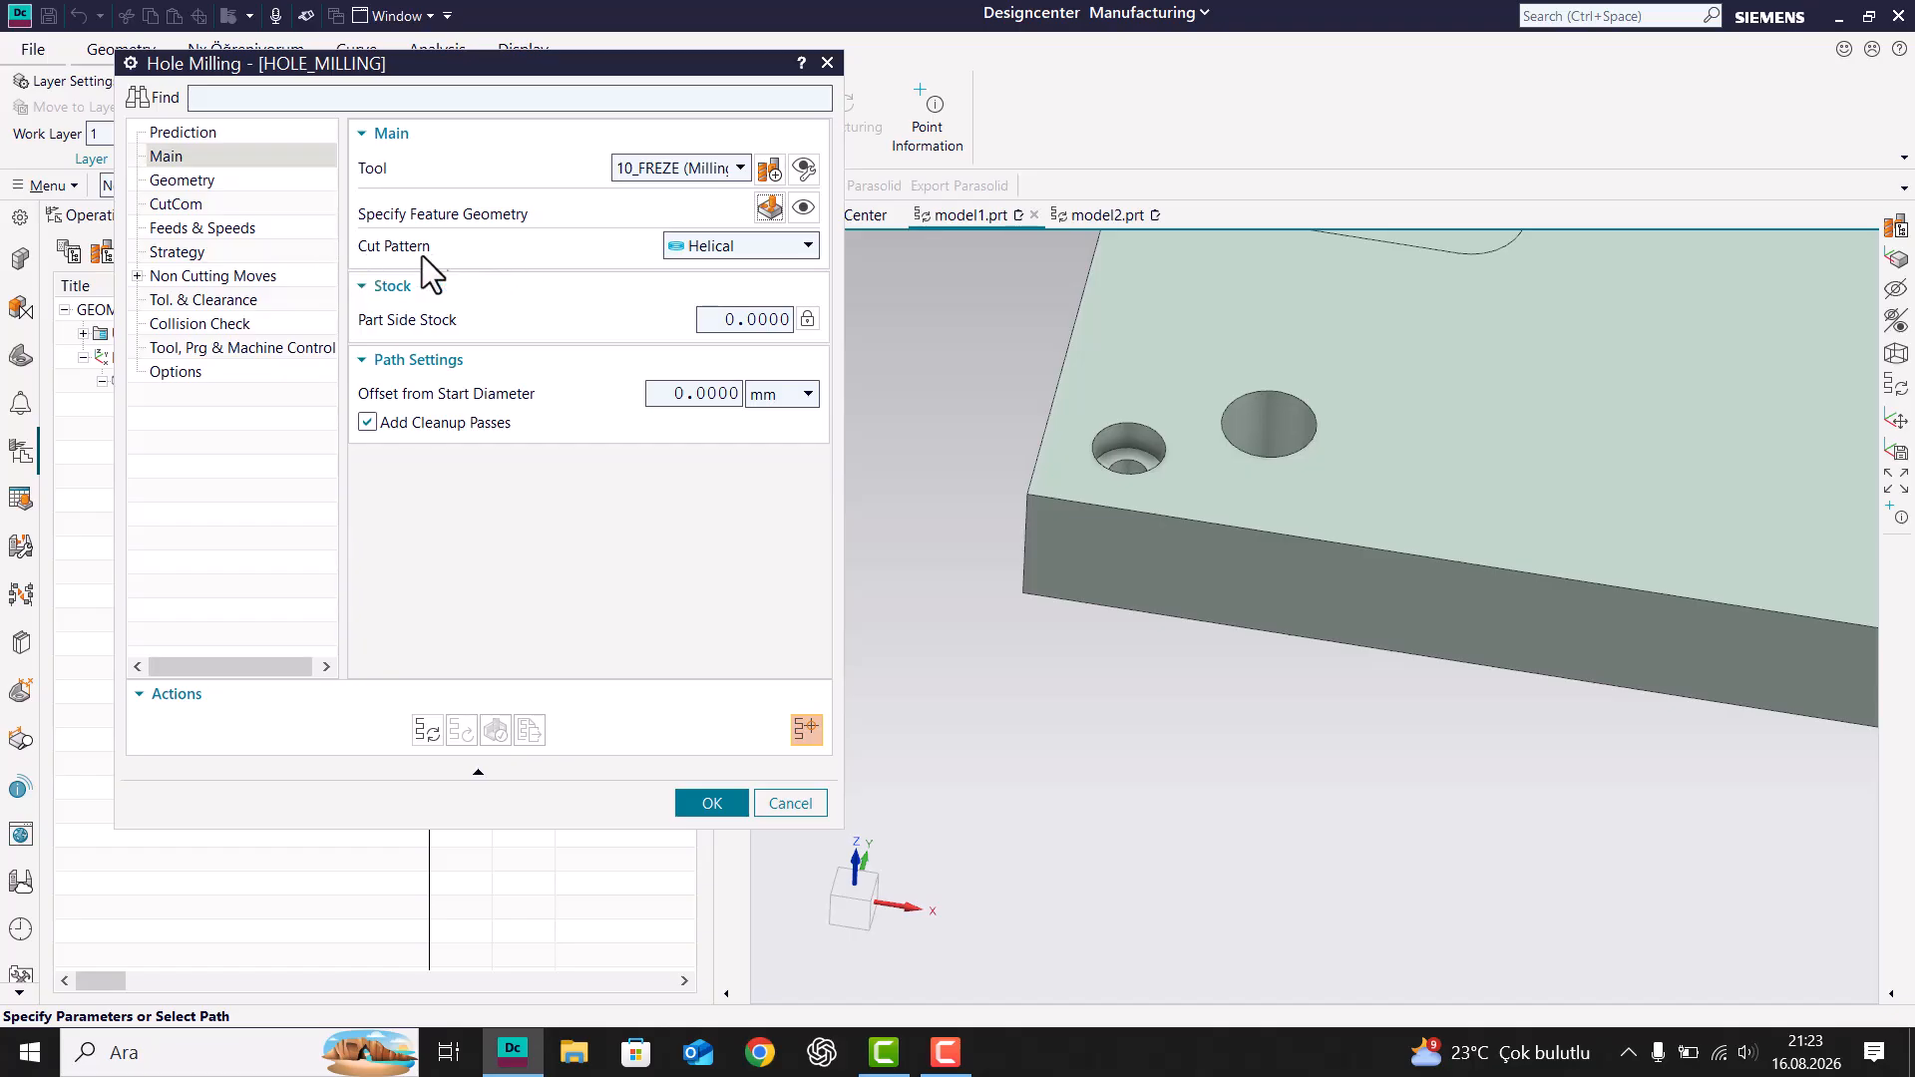
Step: Examine the available cut patterns, the geometry setting and the cutter compensation location options of the operation
click(676, 244)
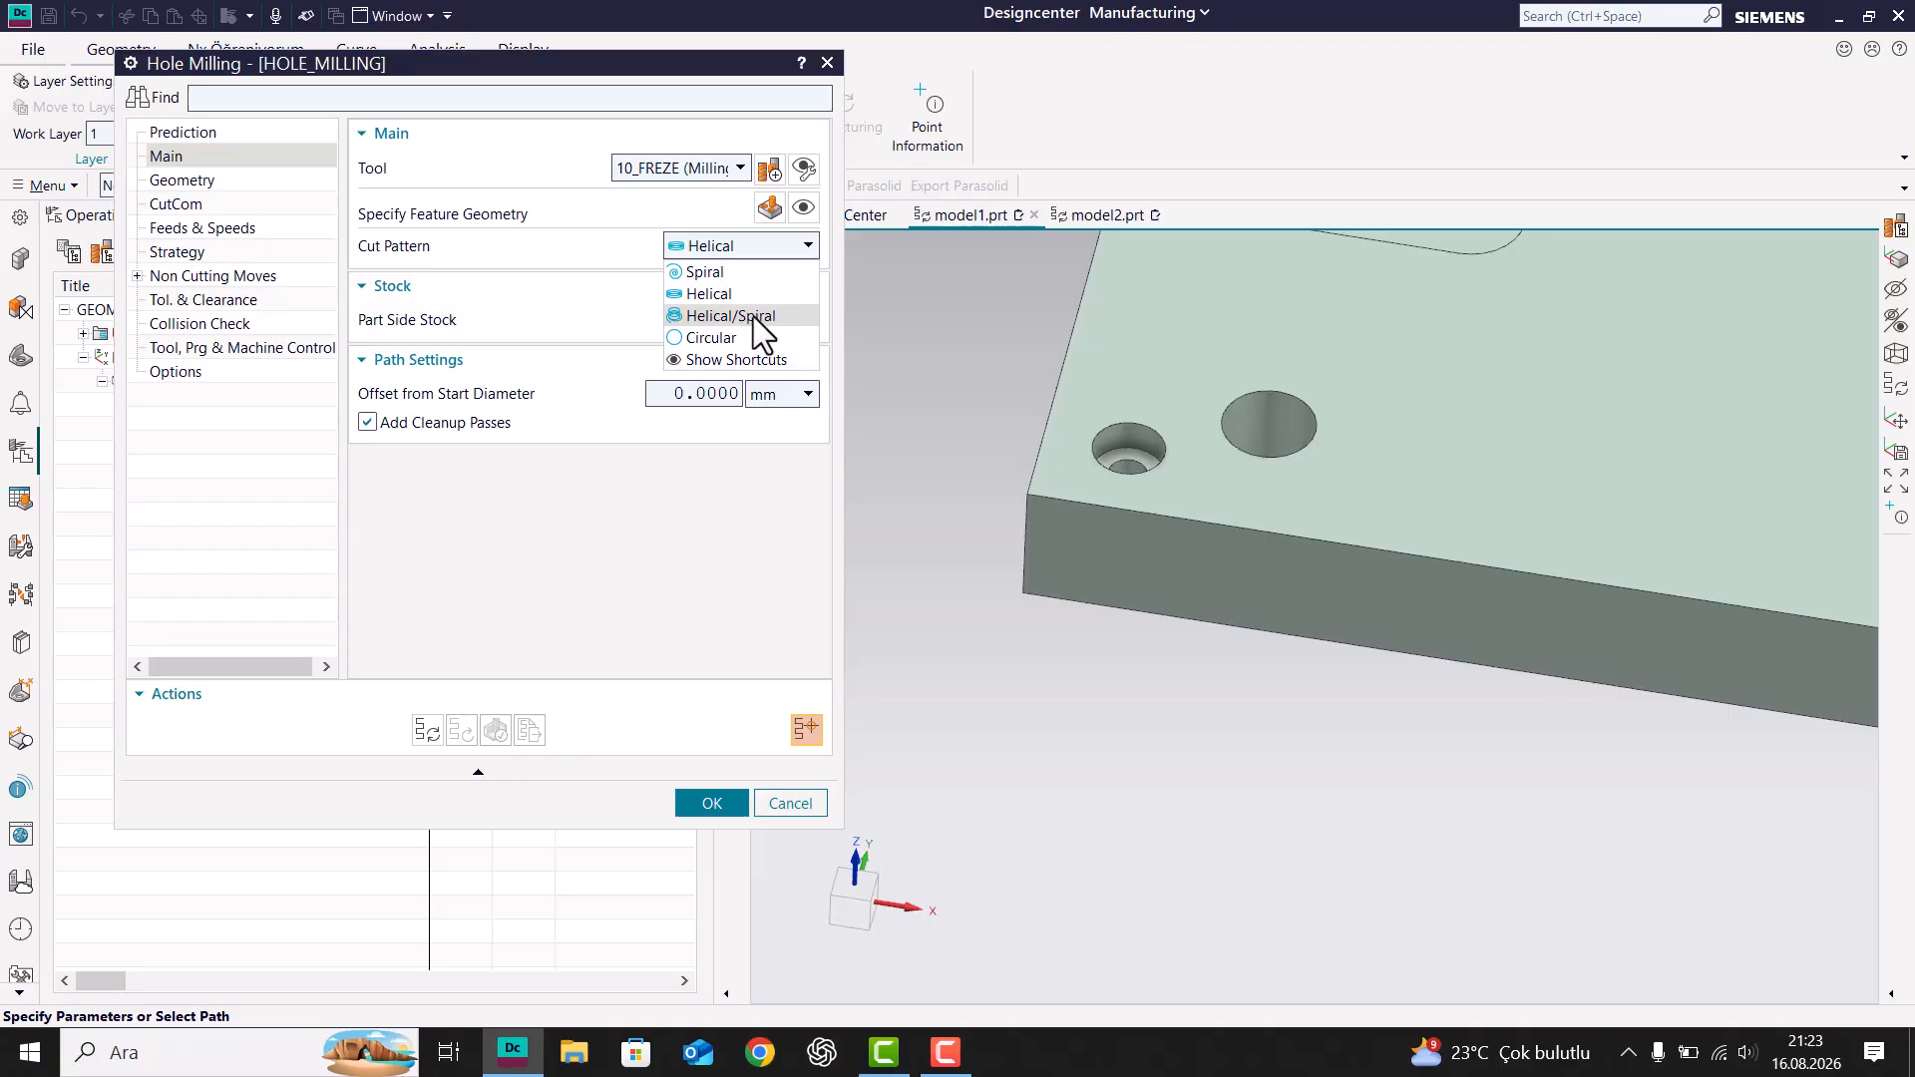
click(739, 246)
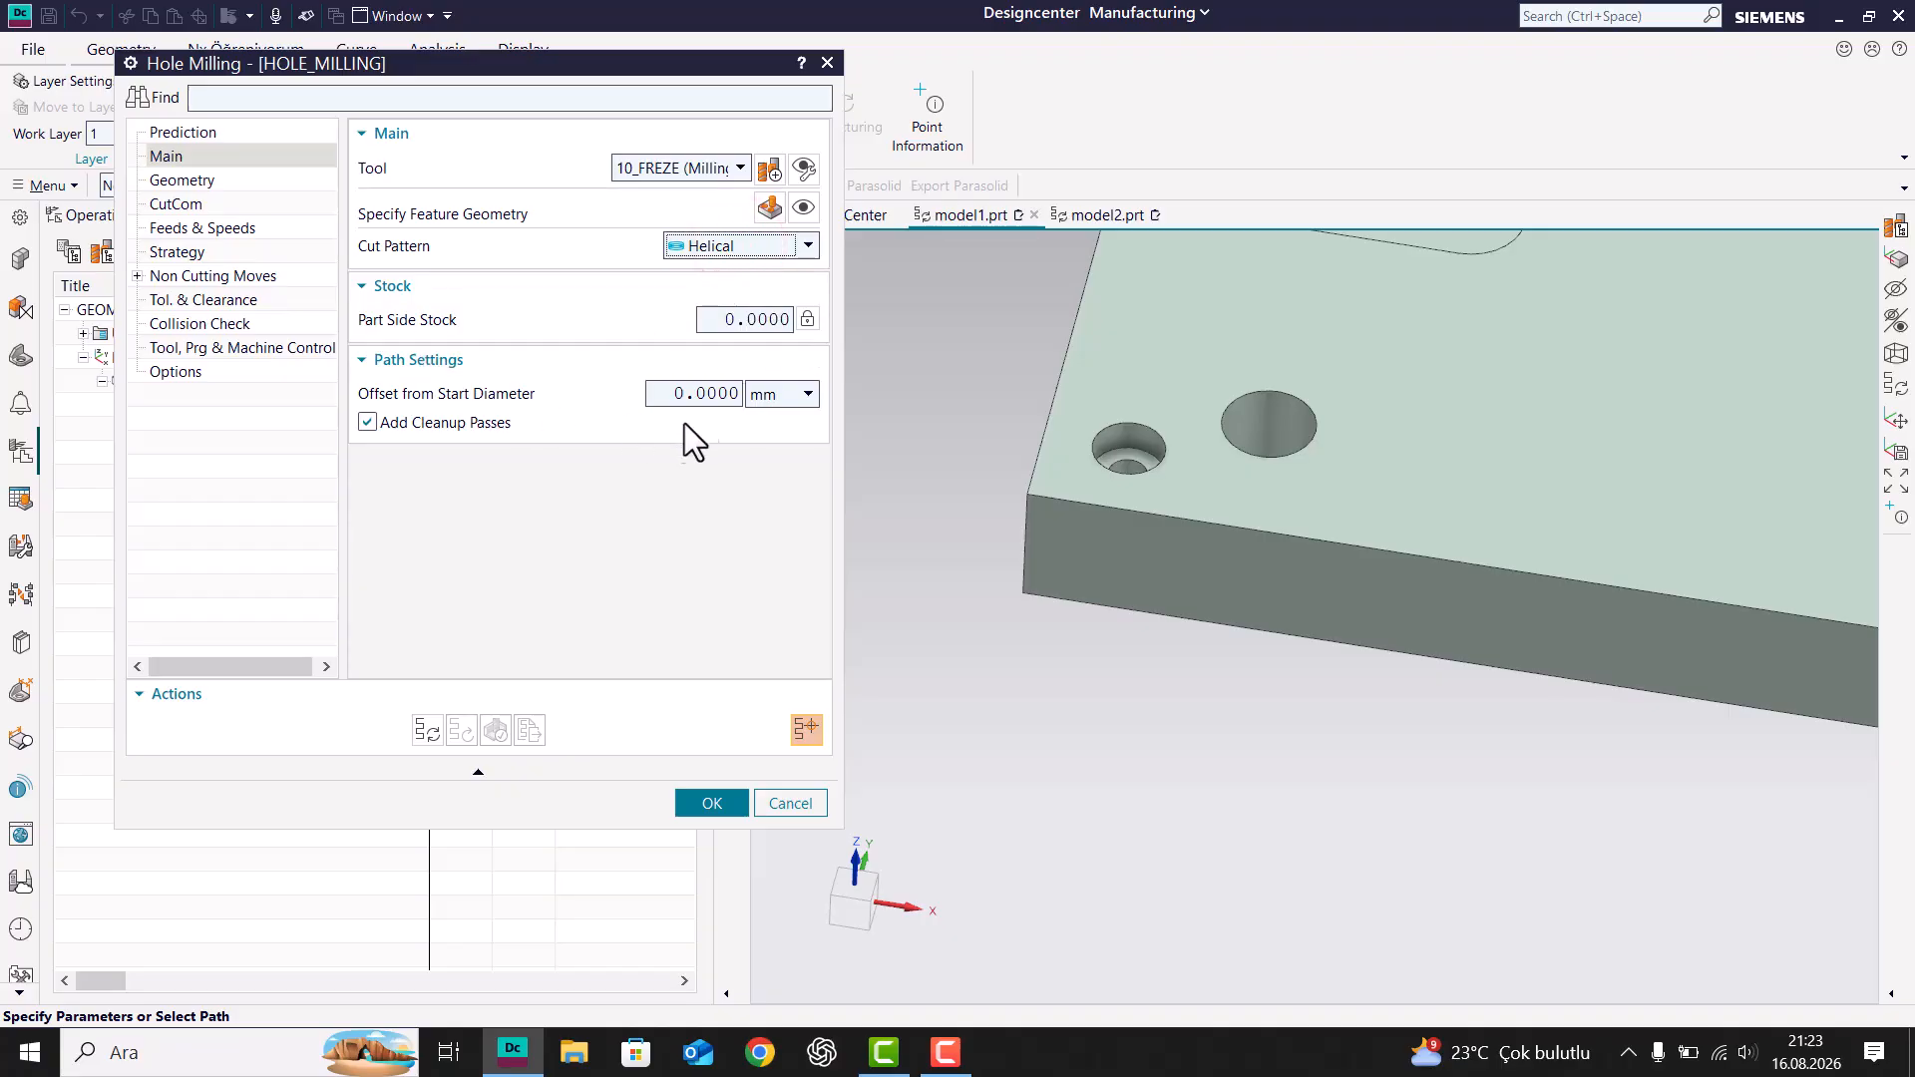
click(185, 181)
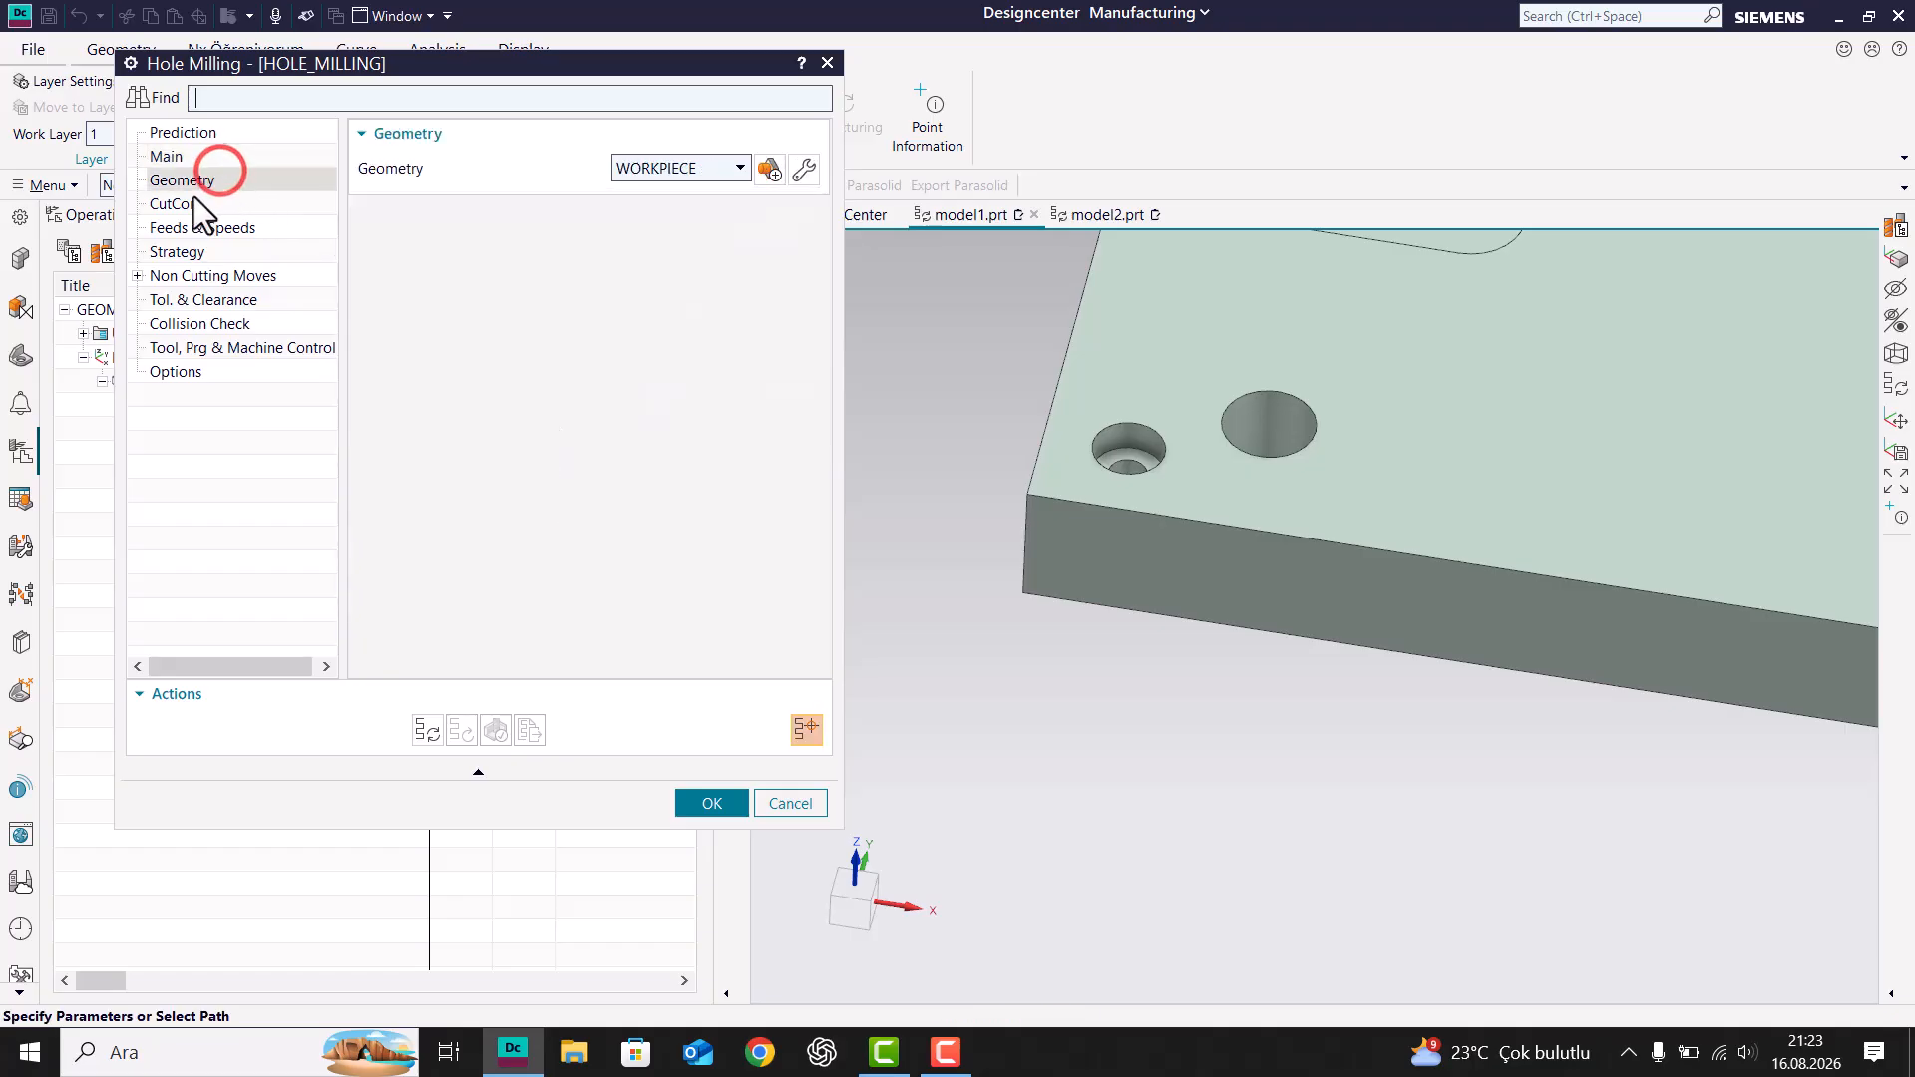
click(193, 202)
click(188, 181)
click(185, 198)
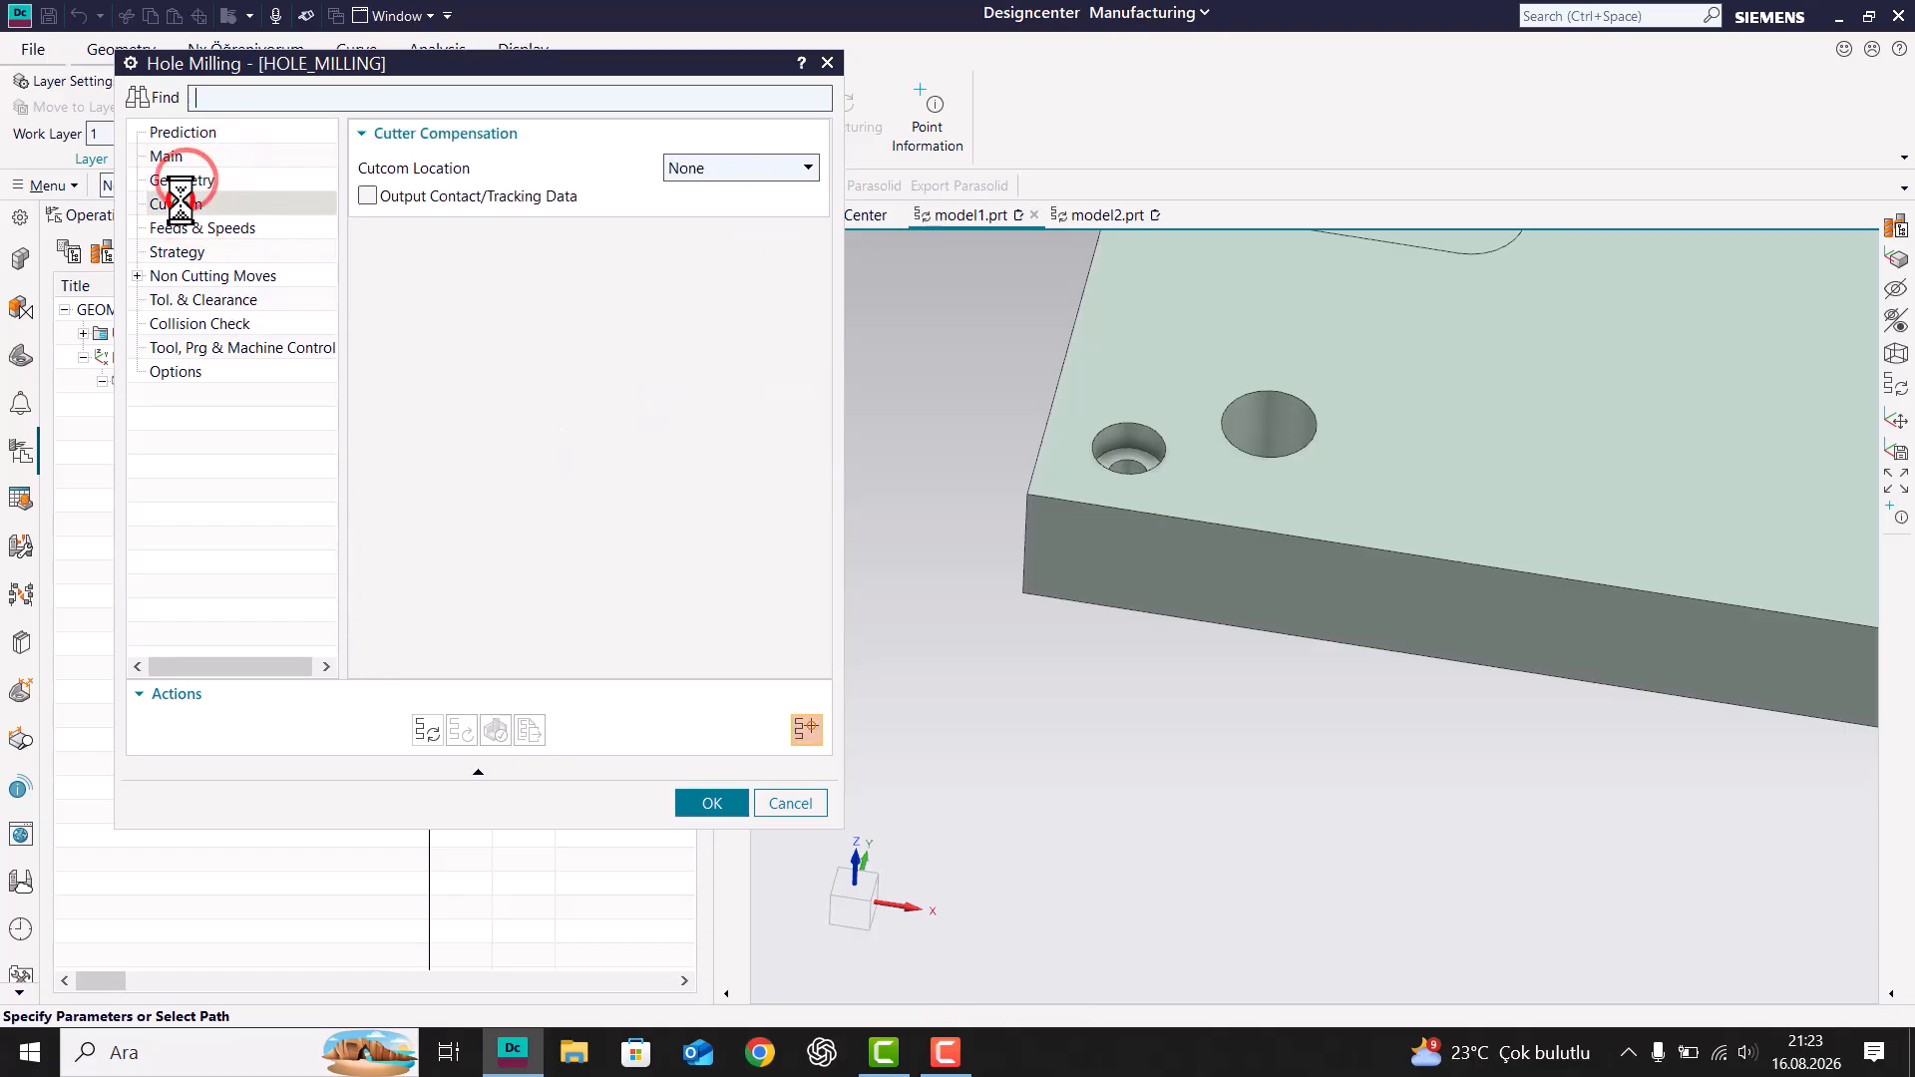
click(723, 172)
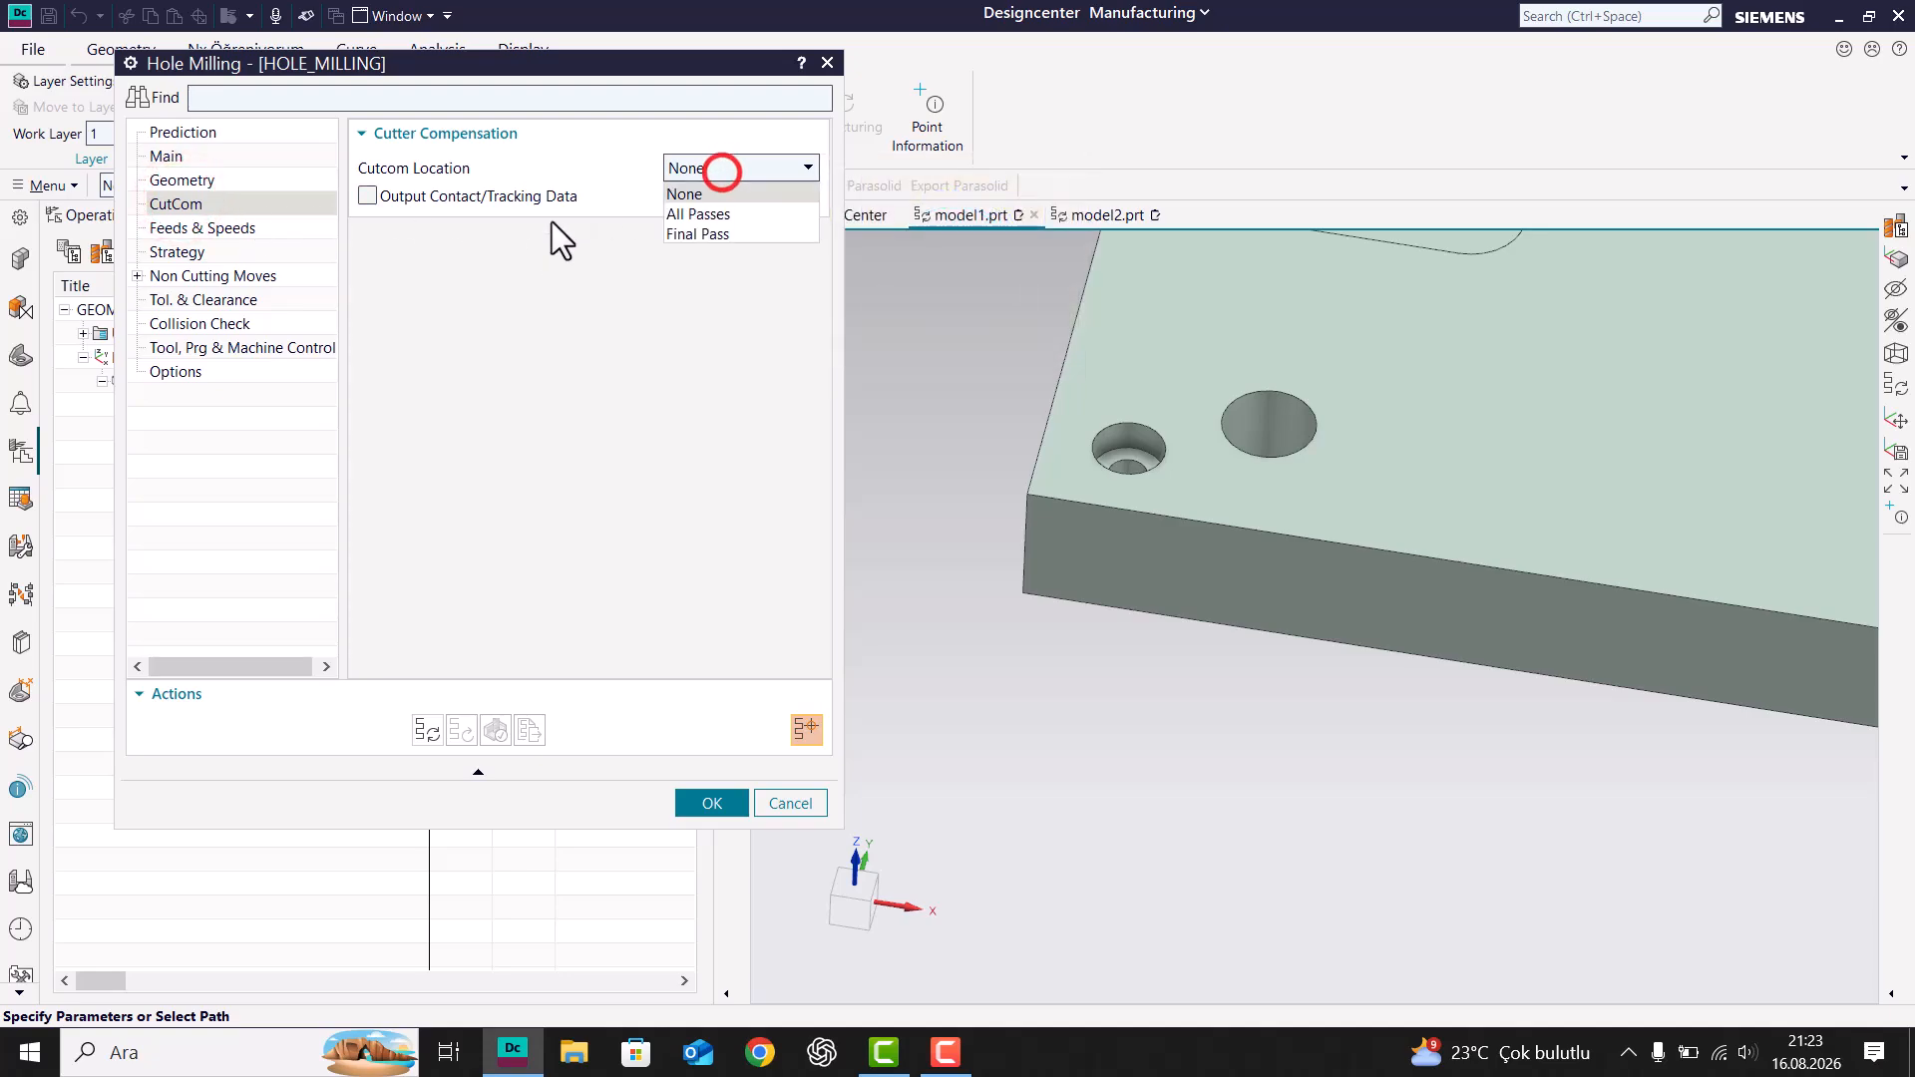
click(195, 201)
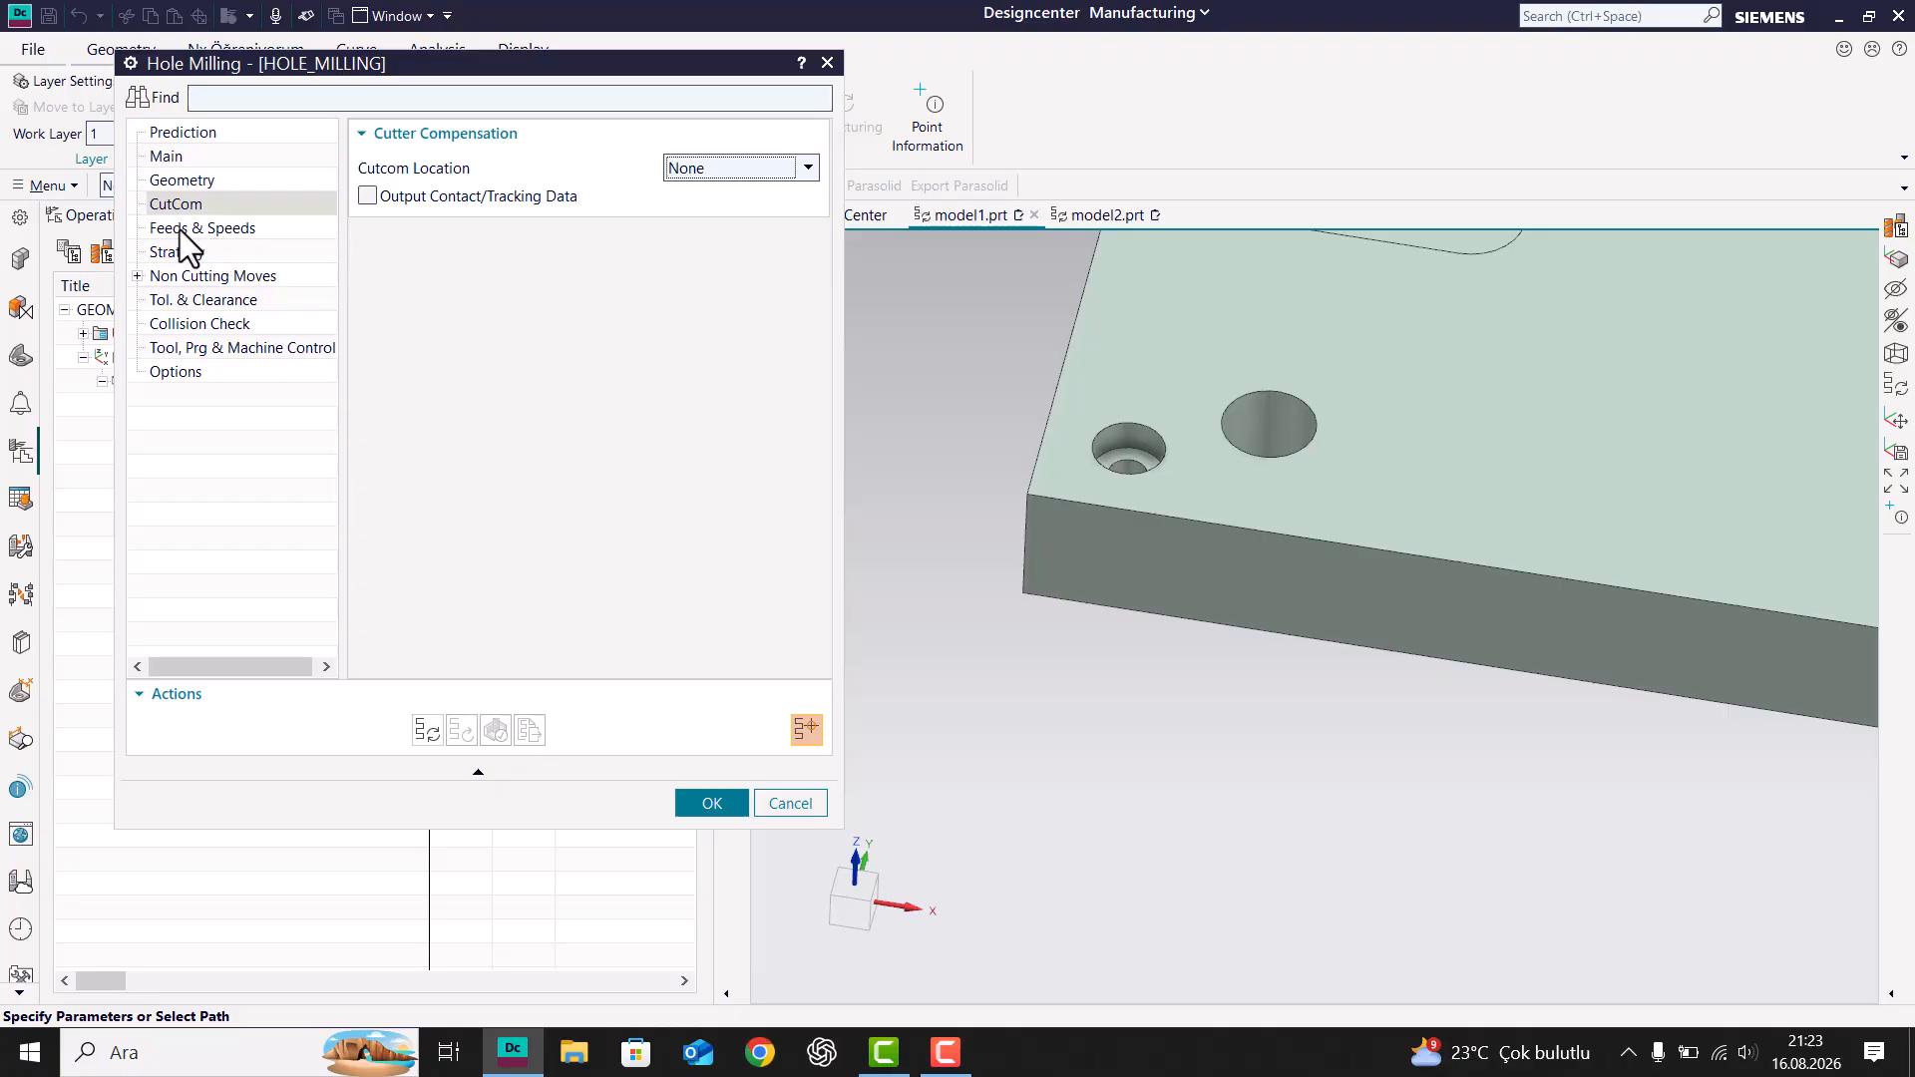
Step: Set the spindle speed to 3500 rpm and the cut feed rate to 1500 mmpm
click(179, 230)
double_click(747, 335)
text(3500)
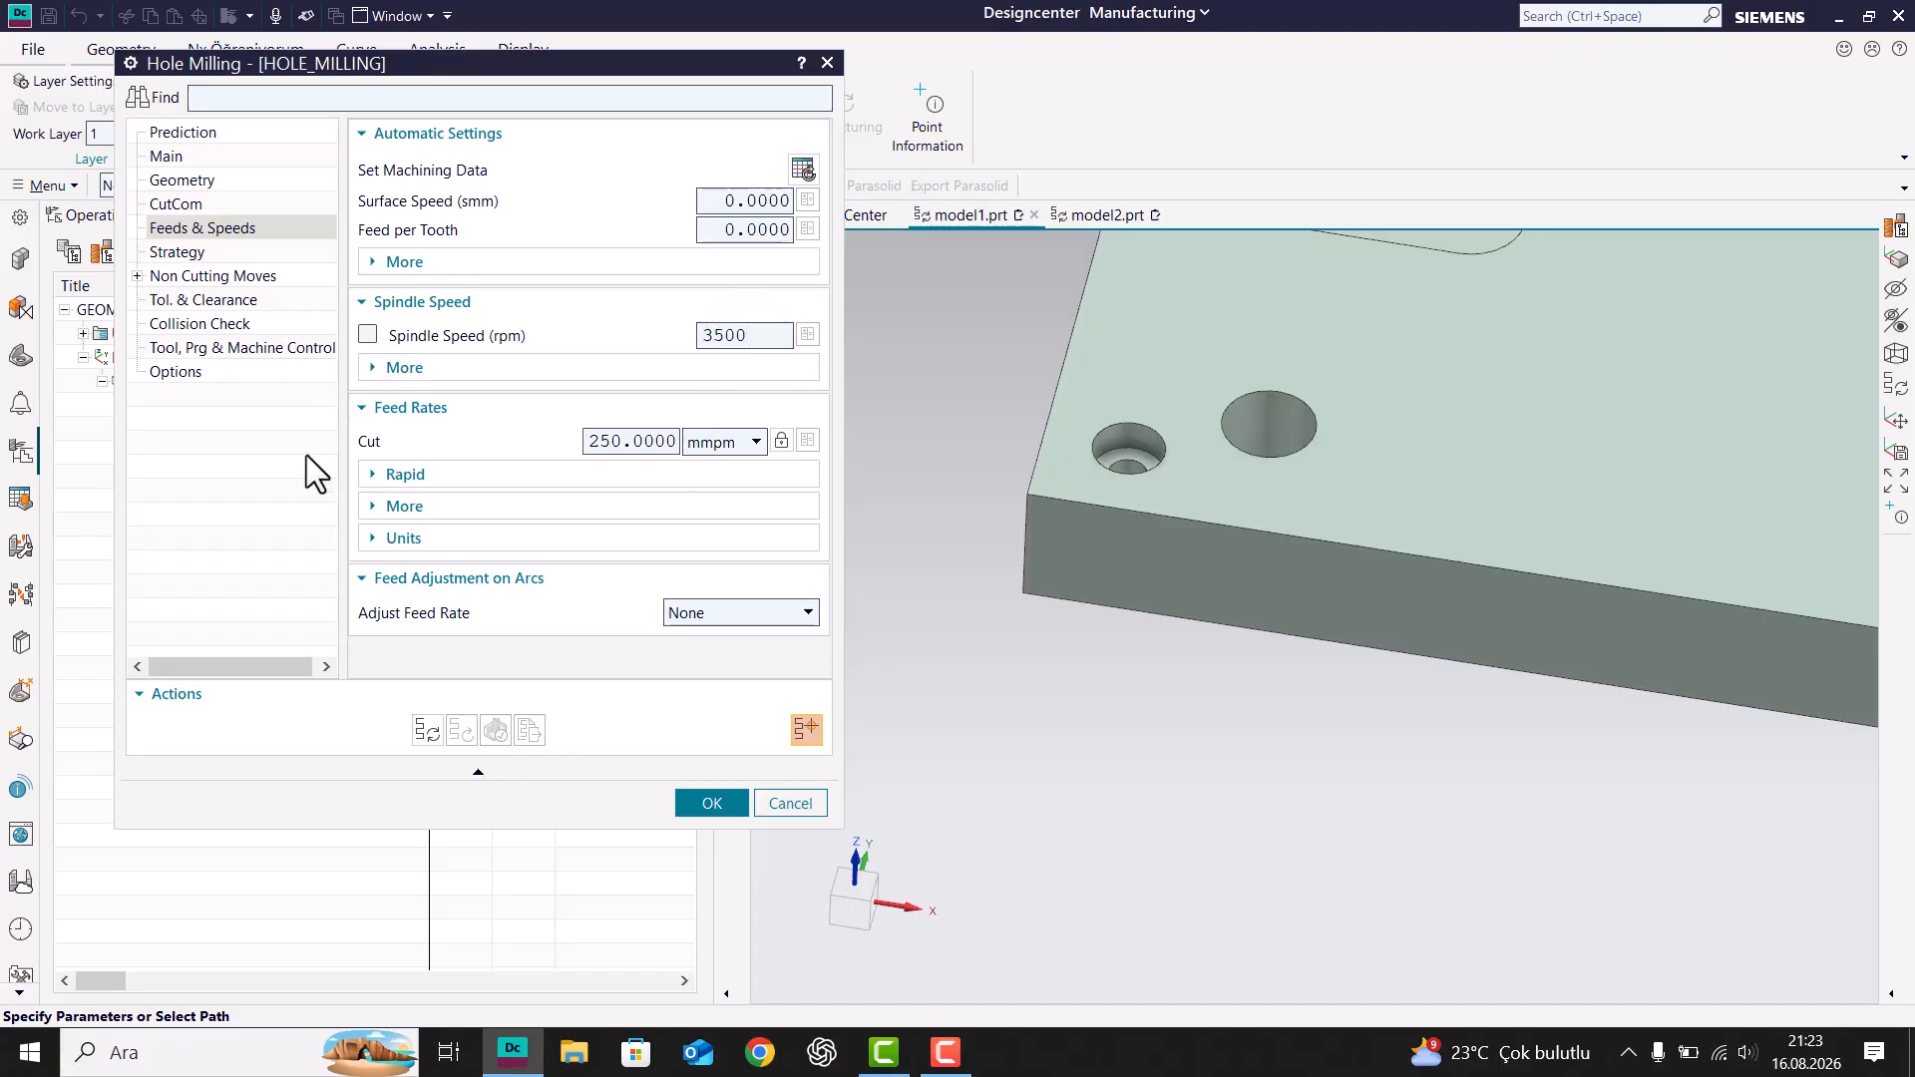
double_click(631, 444)
text(1500)
key(Return)
click(800, 333)
Step: Open the strategy settings, generate the hole milling tool path and inspect it closely in the counterbore
click(200, 252)
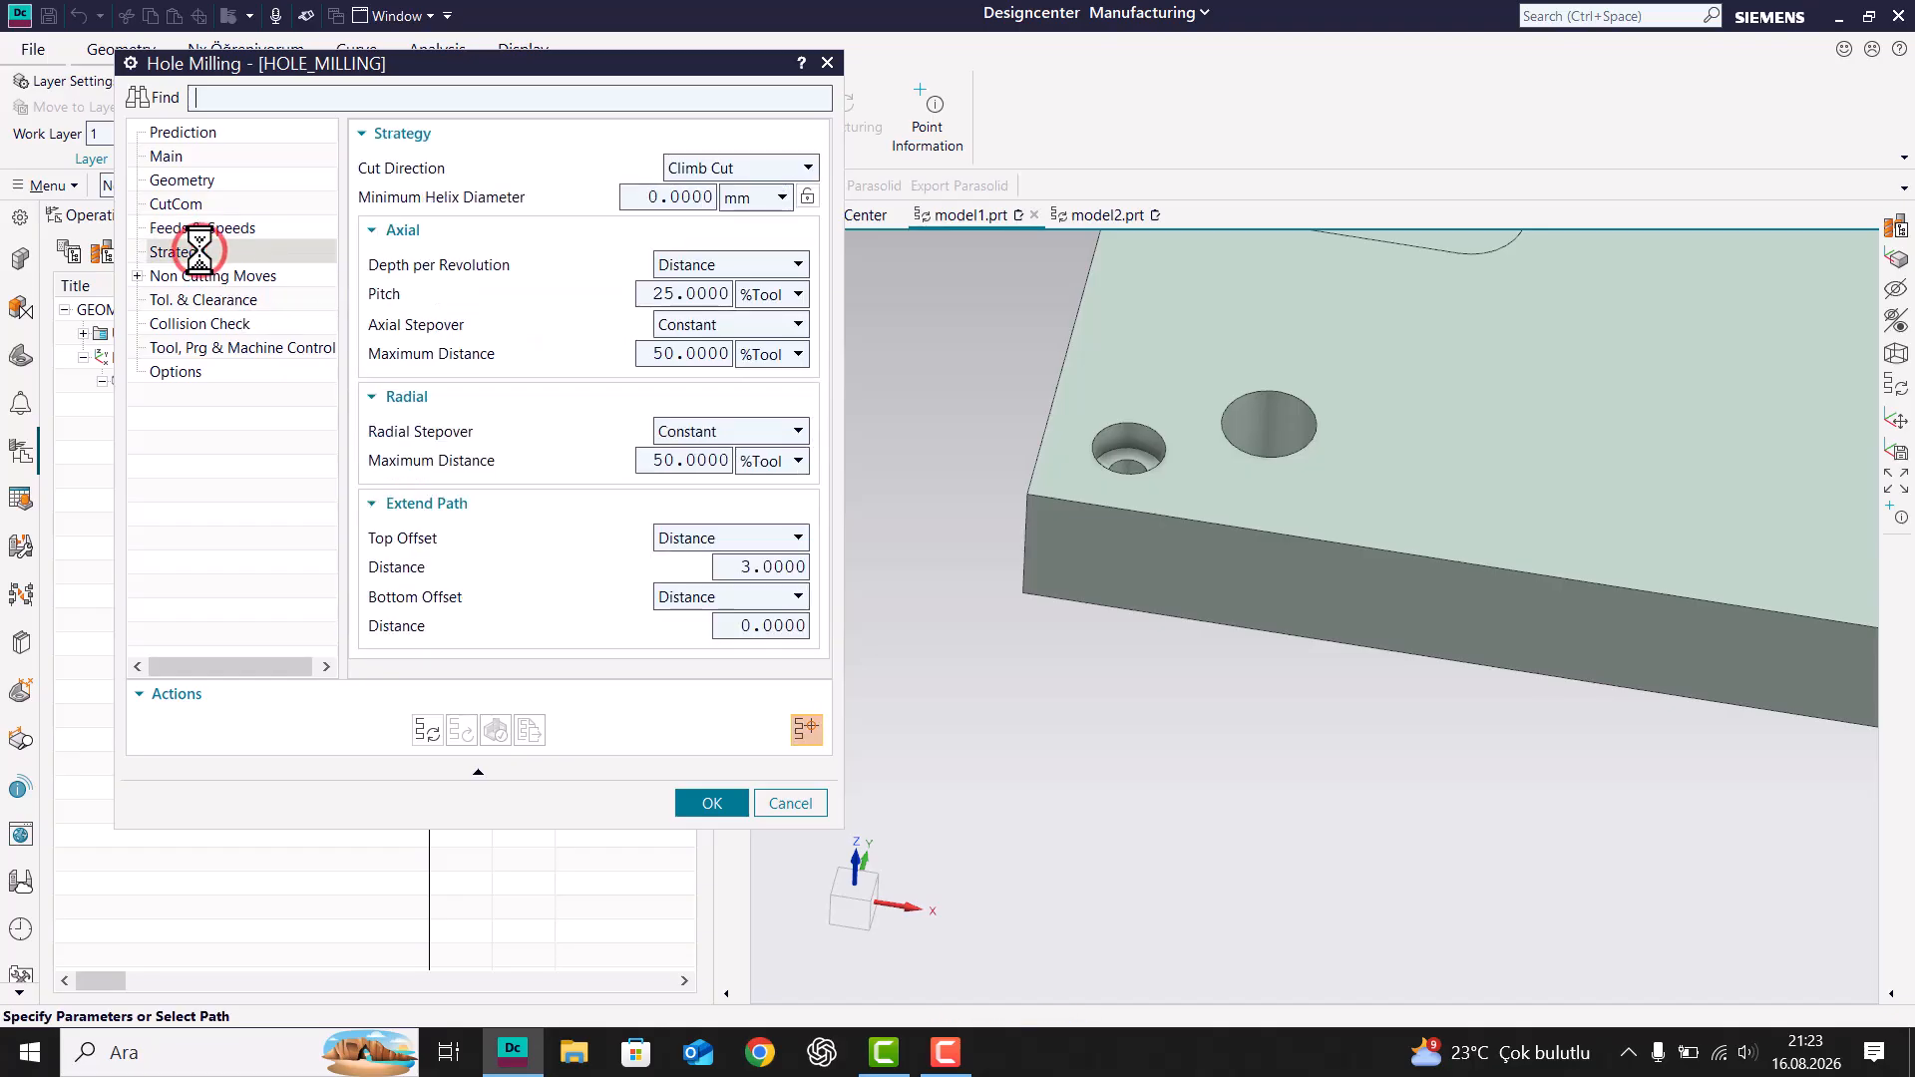
click(429, 728)
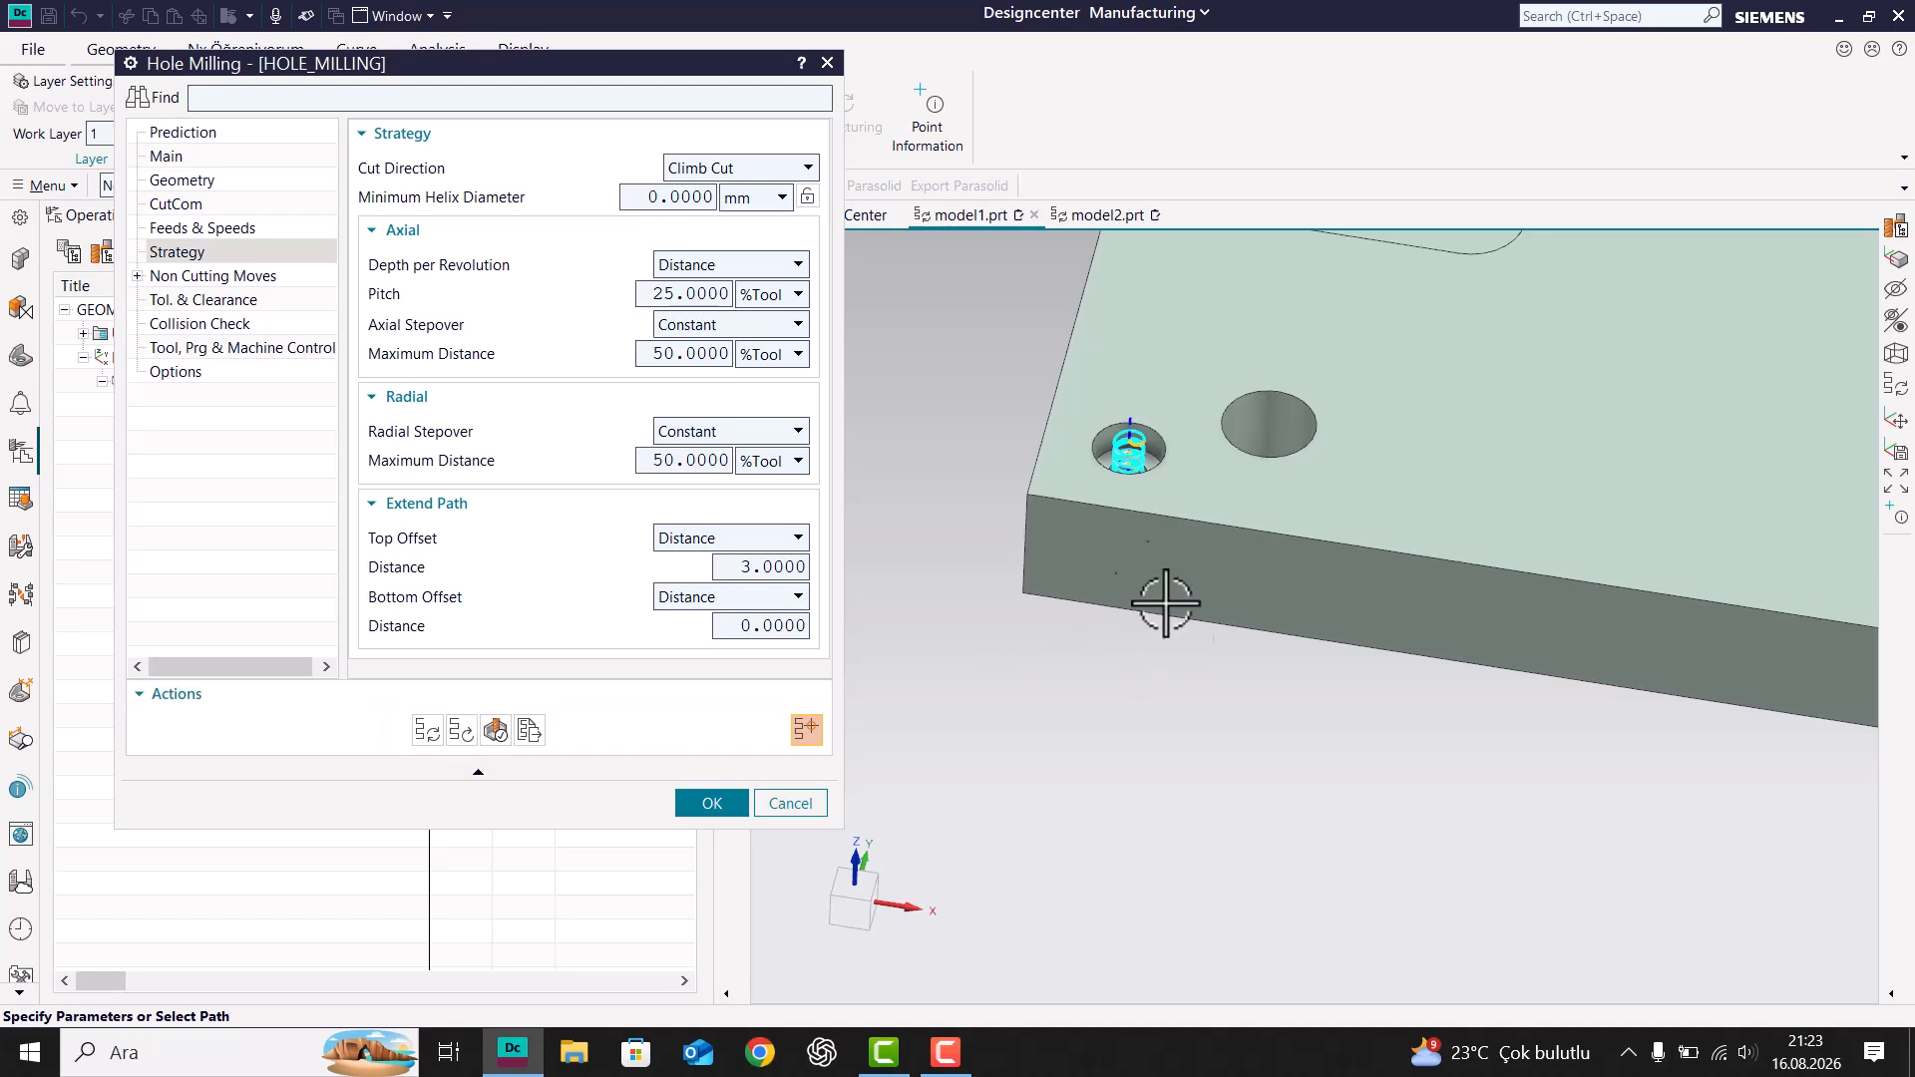
scroll(1128, 393, up, 5)
scroll(1108, 619, up, 5)
middle_drag(1108, 621, 1141, 589)
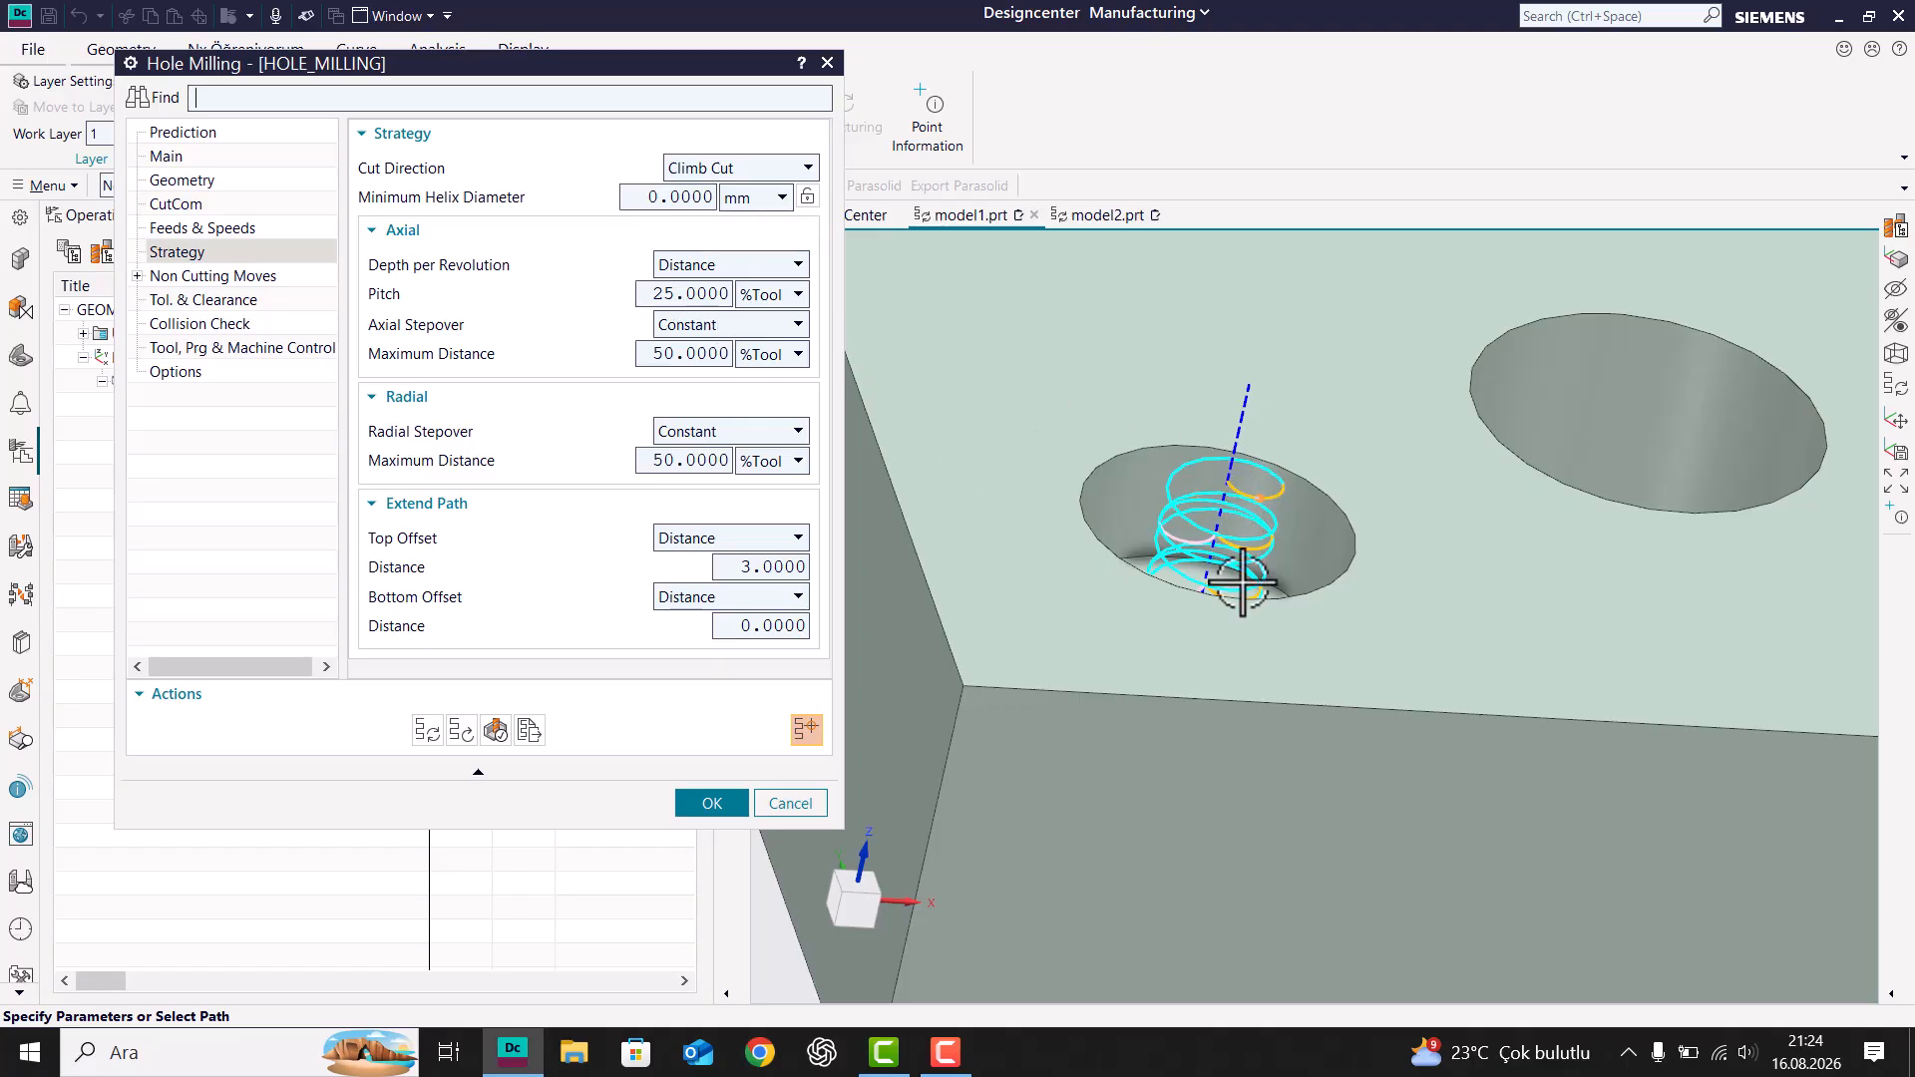
Step: Set the axial pitch to 0.2 mm, regenerate the tool path and inspect the helix in the hole
click(742, 294)
click(751, 322)
double_click(682, 294)
text(0.2)
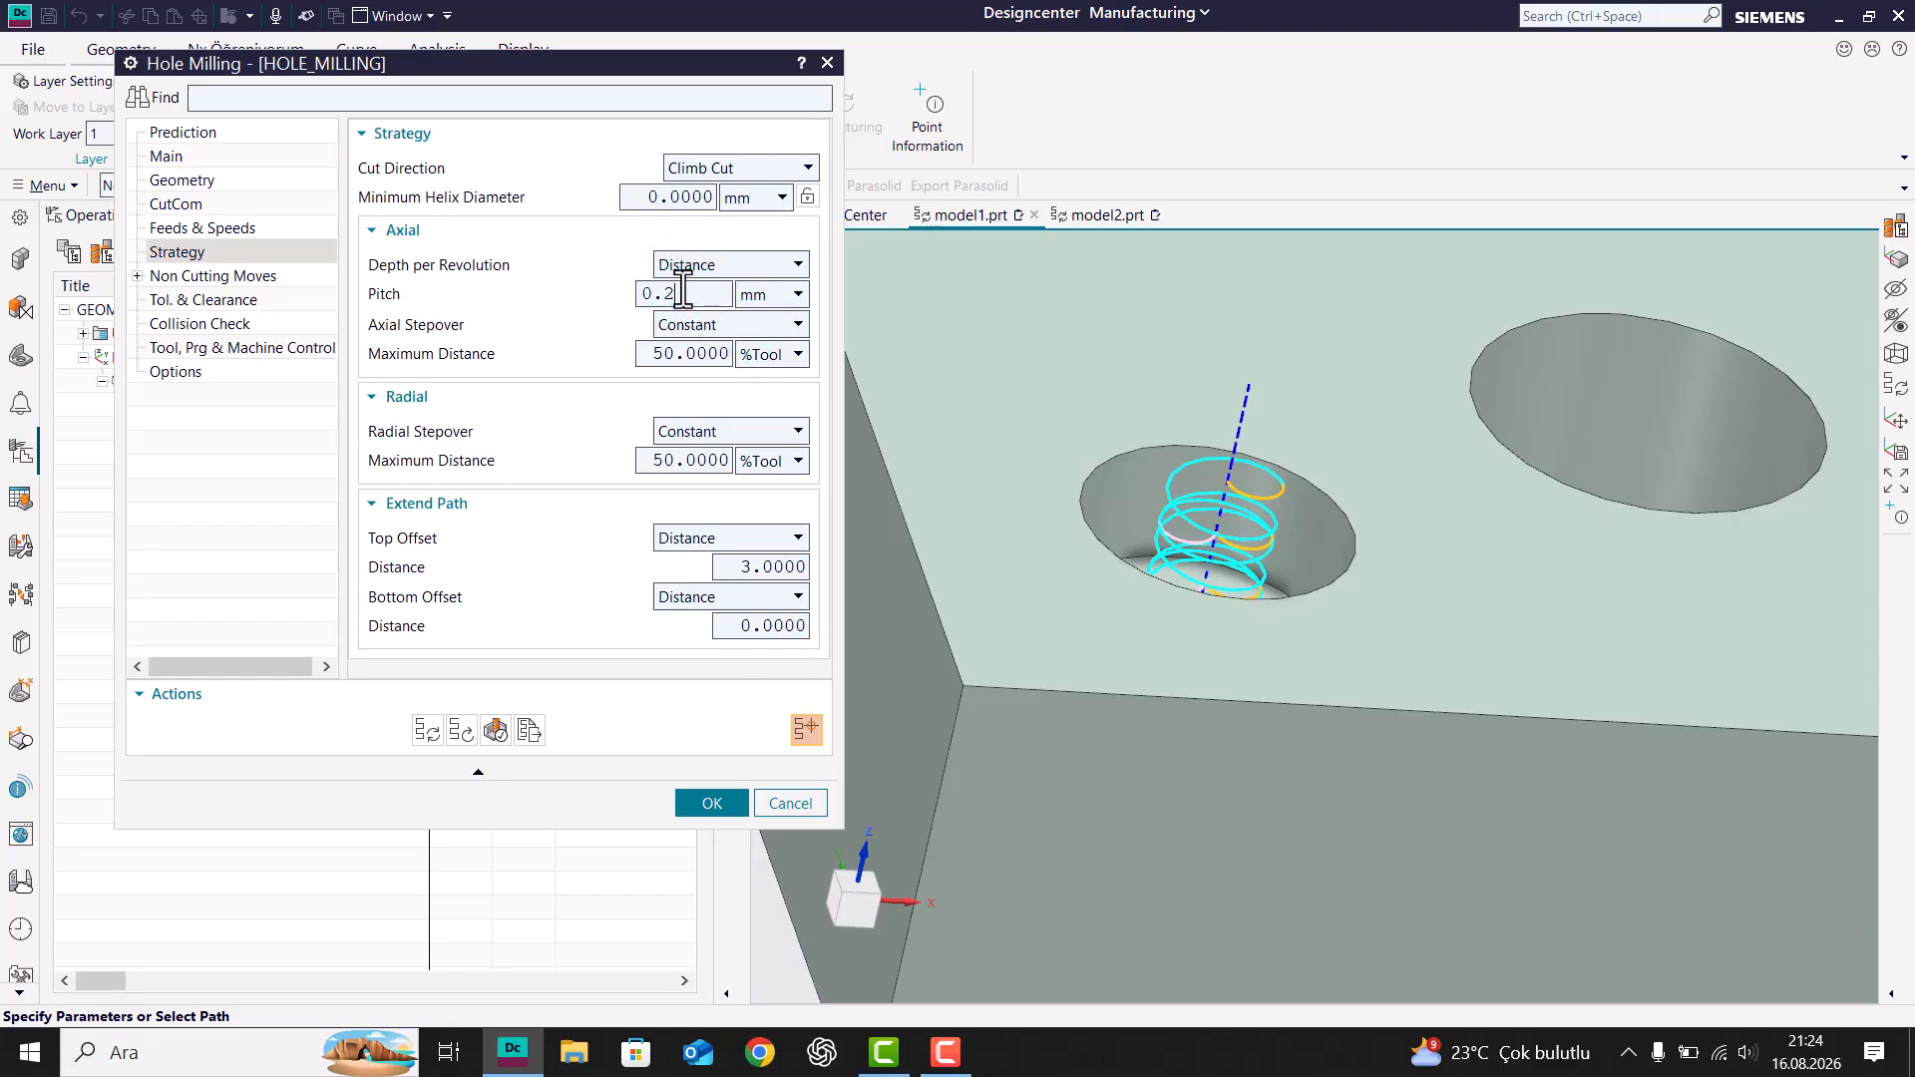
click(427, 730)
middle_drag(1308, 535, 1251, 602)
scroll(1225, 606, up, 6)
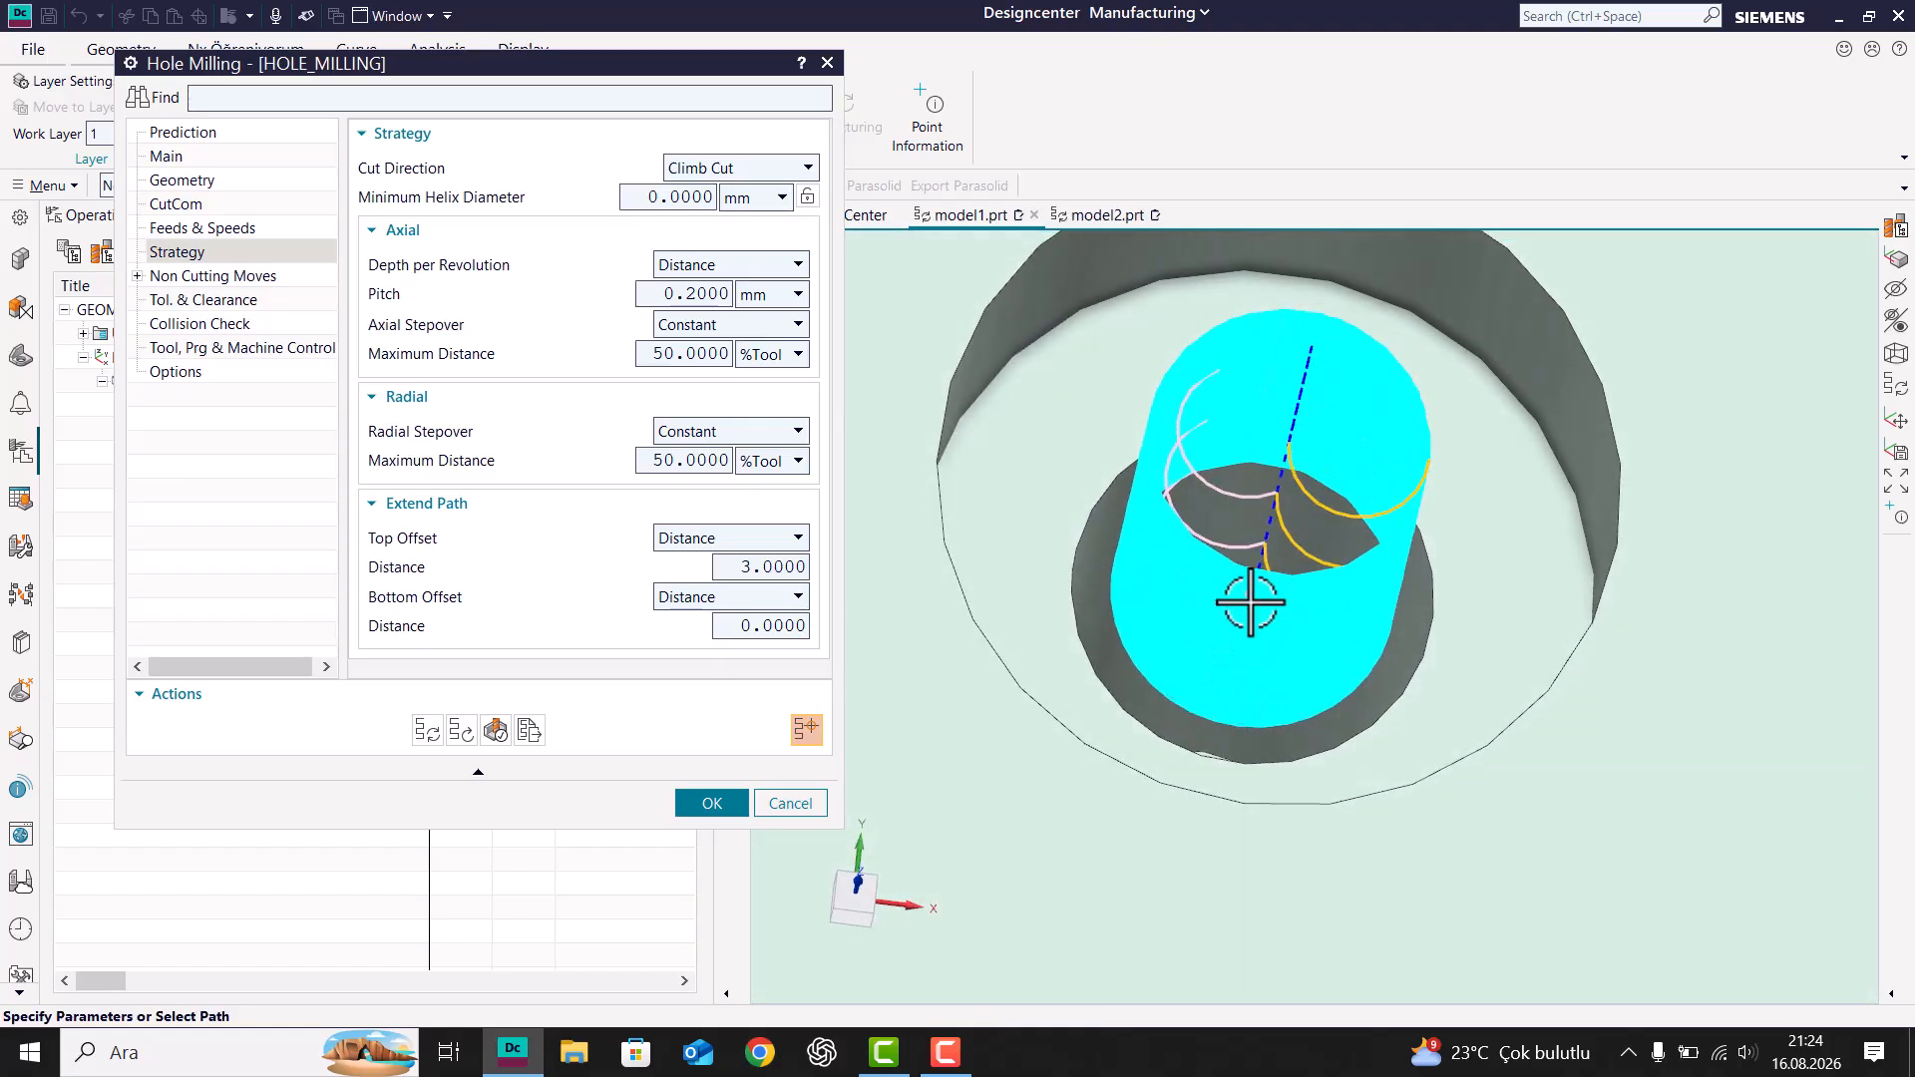
scroll(1251, 504, down, 3)
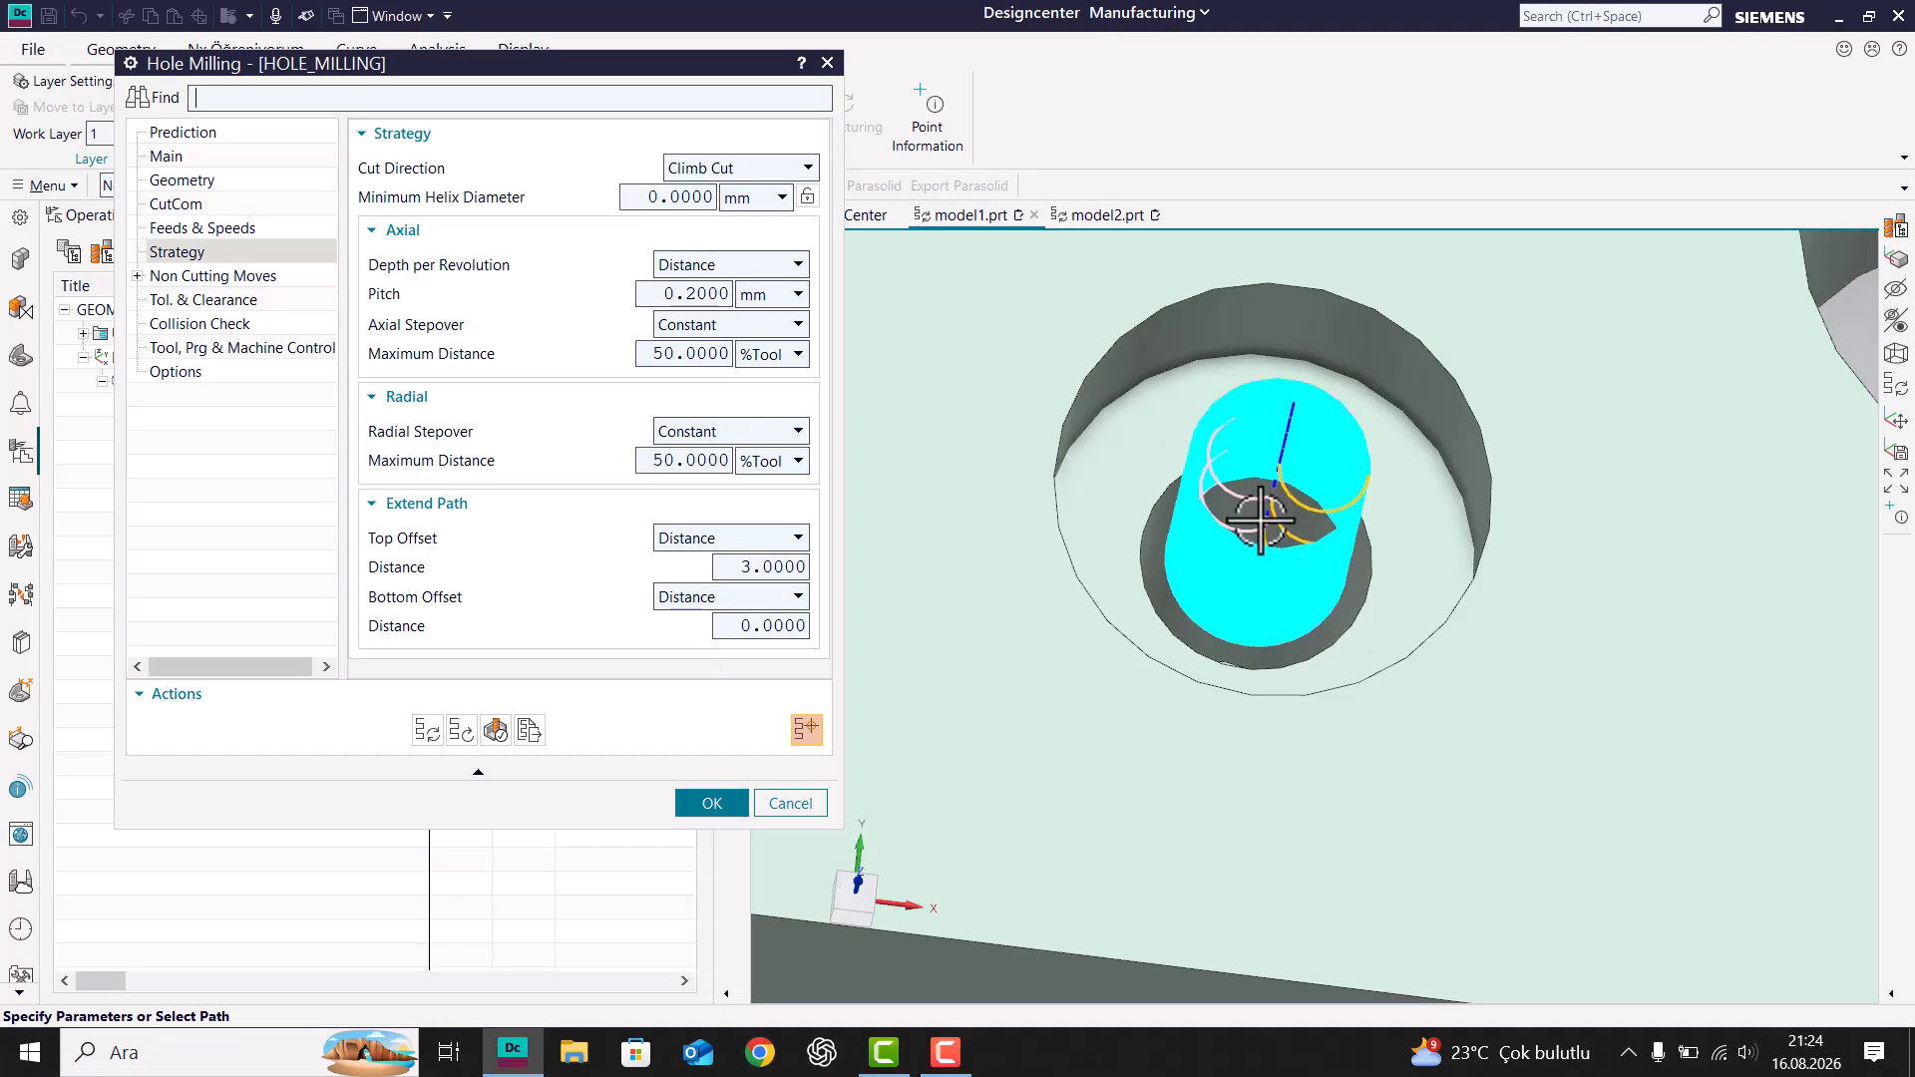
middle_drag(1240, 517, 1226, 524)
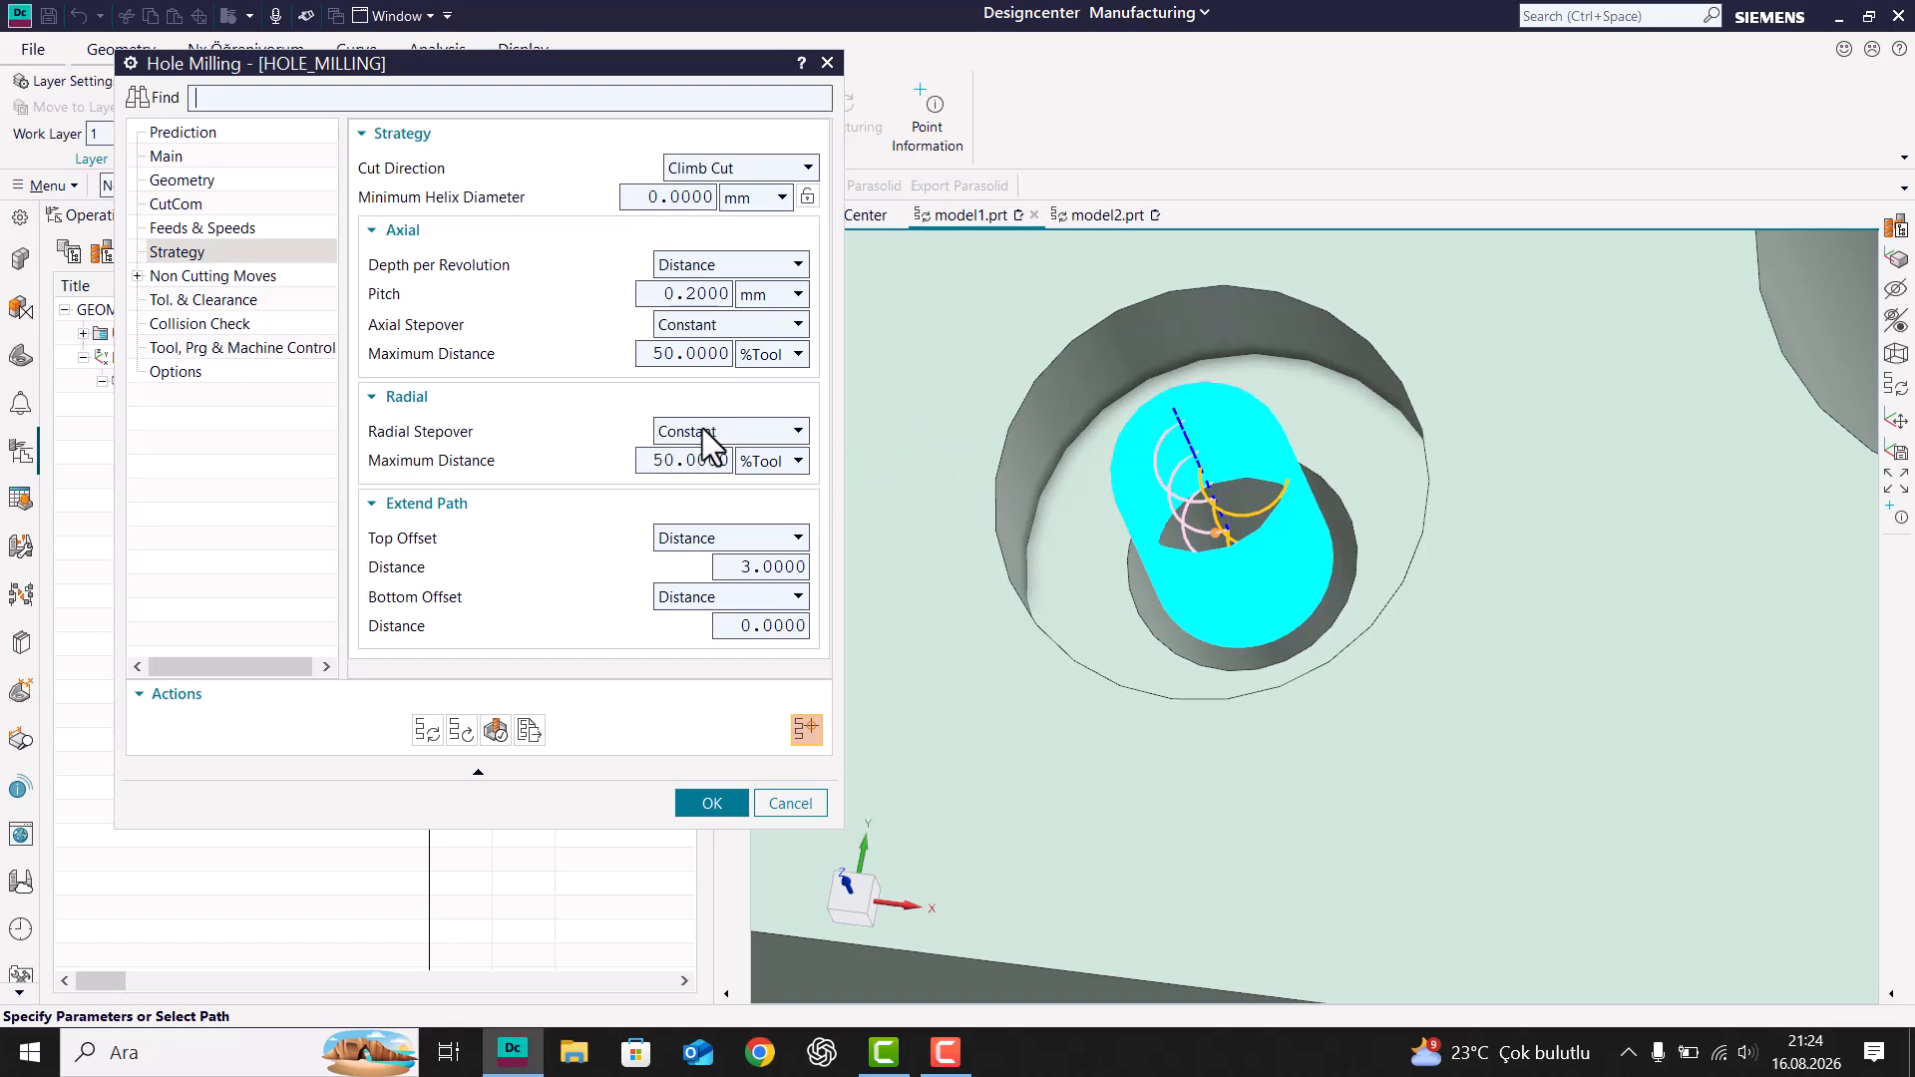
Step: Change the radial stepover to Multiple with 1 pass and regenerate the tool path
click(736, 431)
click(679, 475)
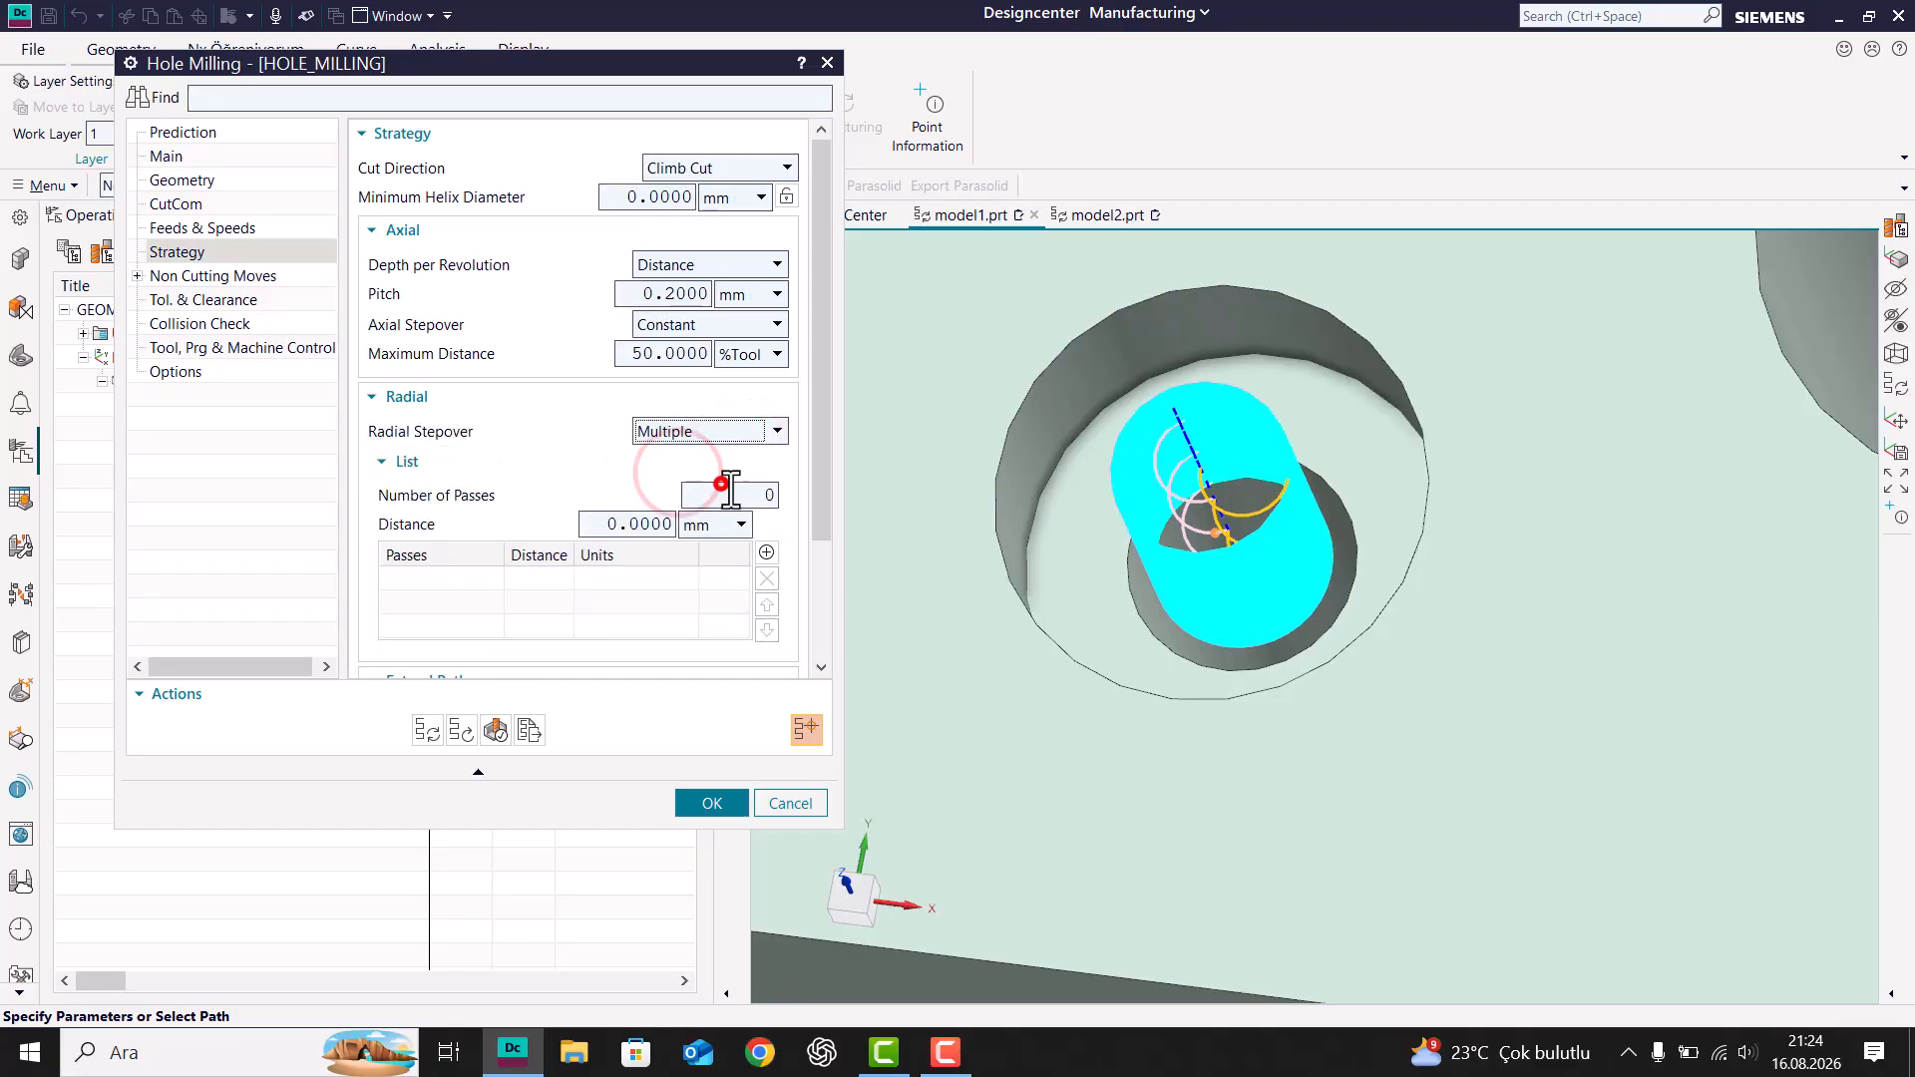
click(721, 486)
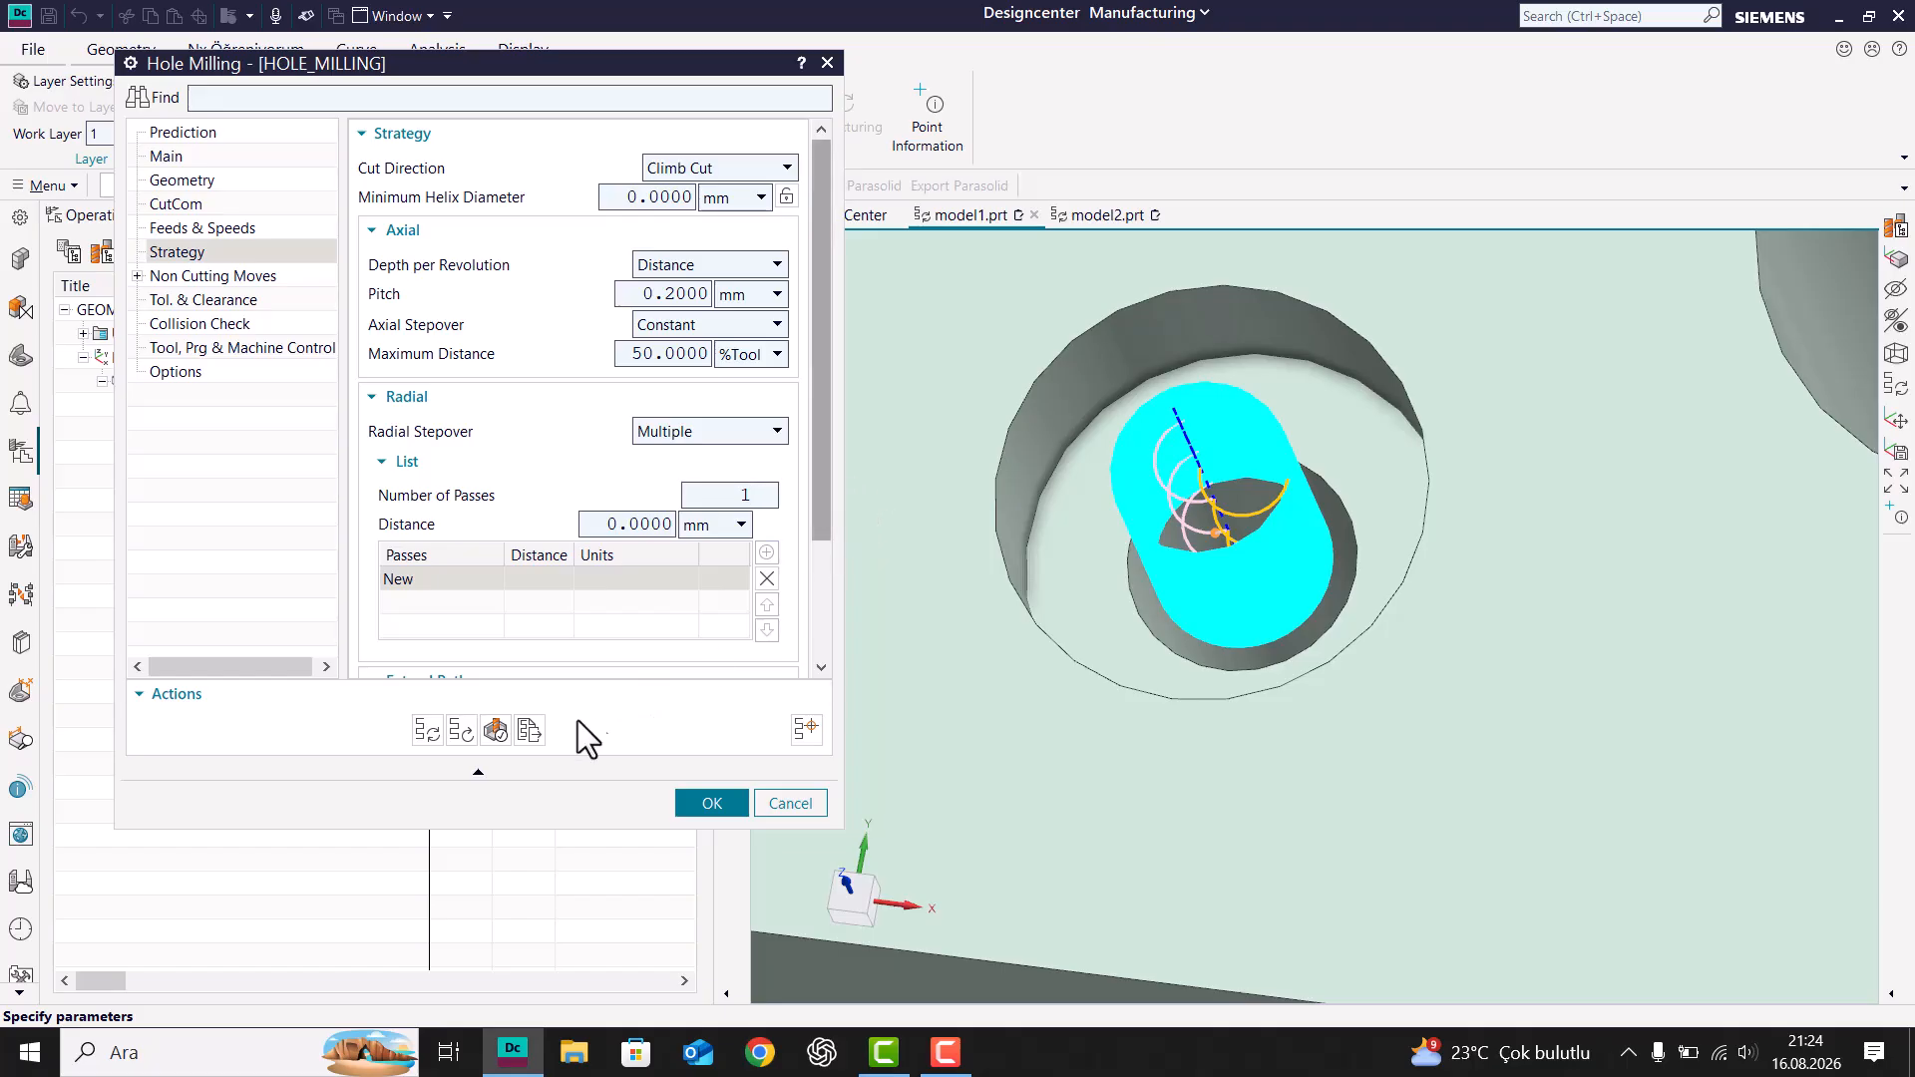
click(426, 730)
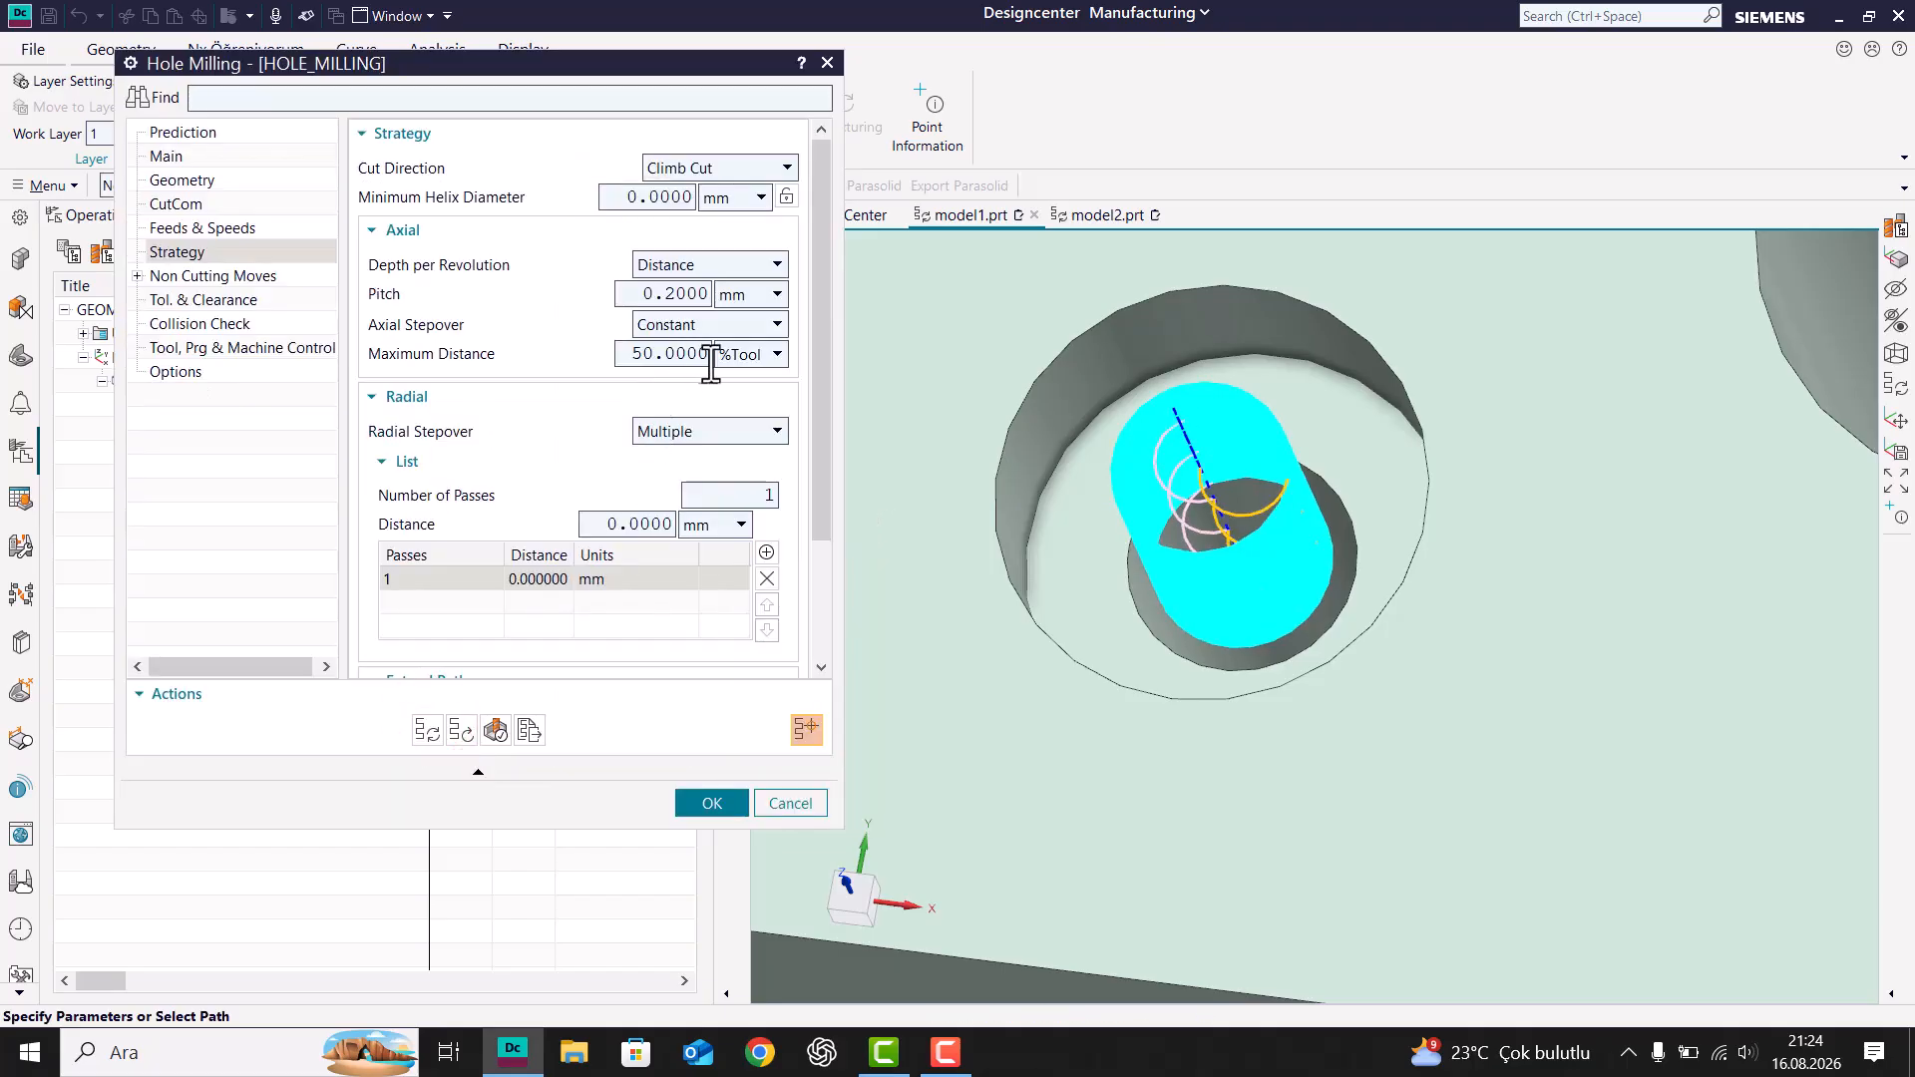
Step: Set the axial stepover to Multiple with 1 pass and regenerate the tool path
click(710, 326)
click(674, 373)
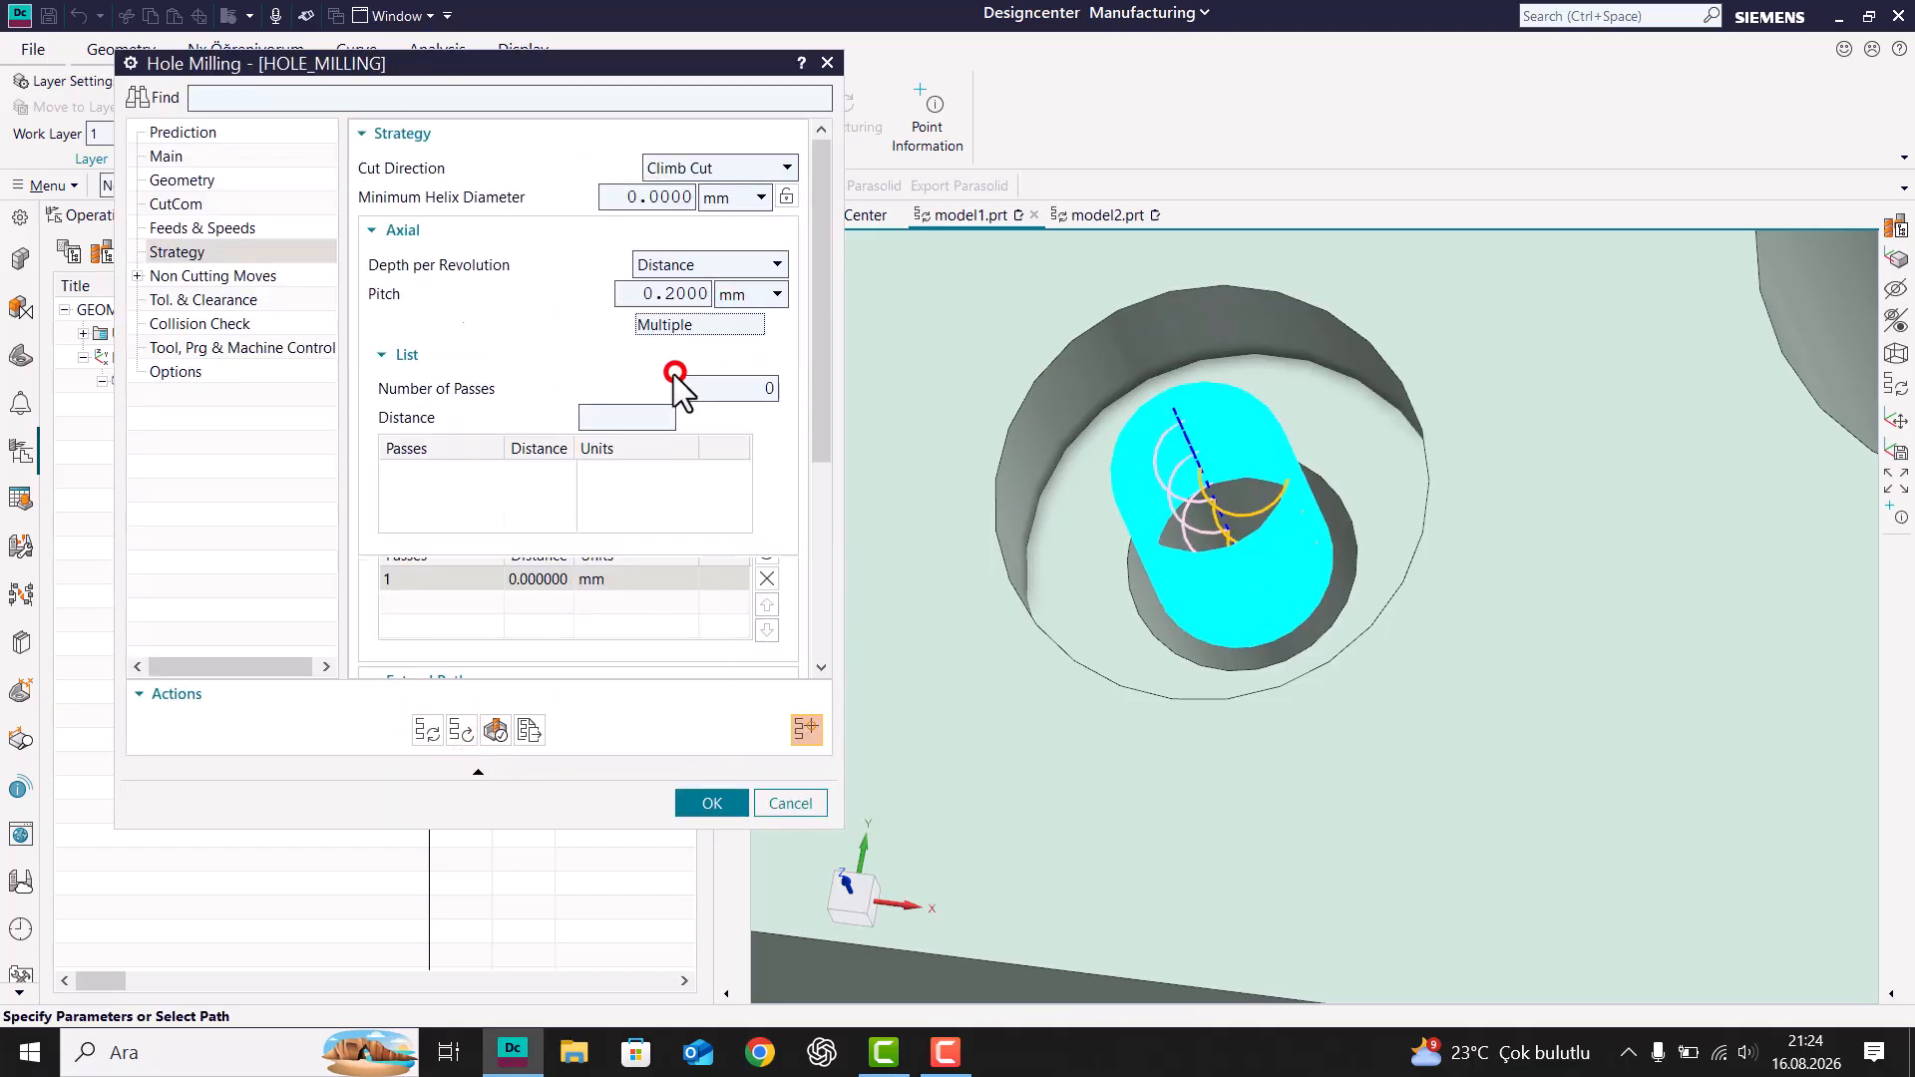
click(764, 389)
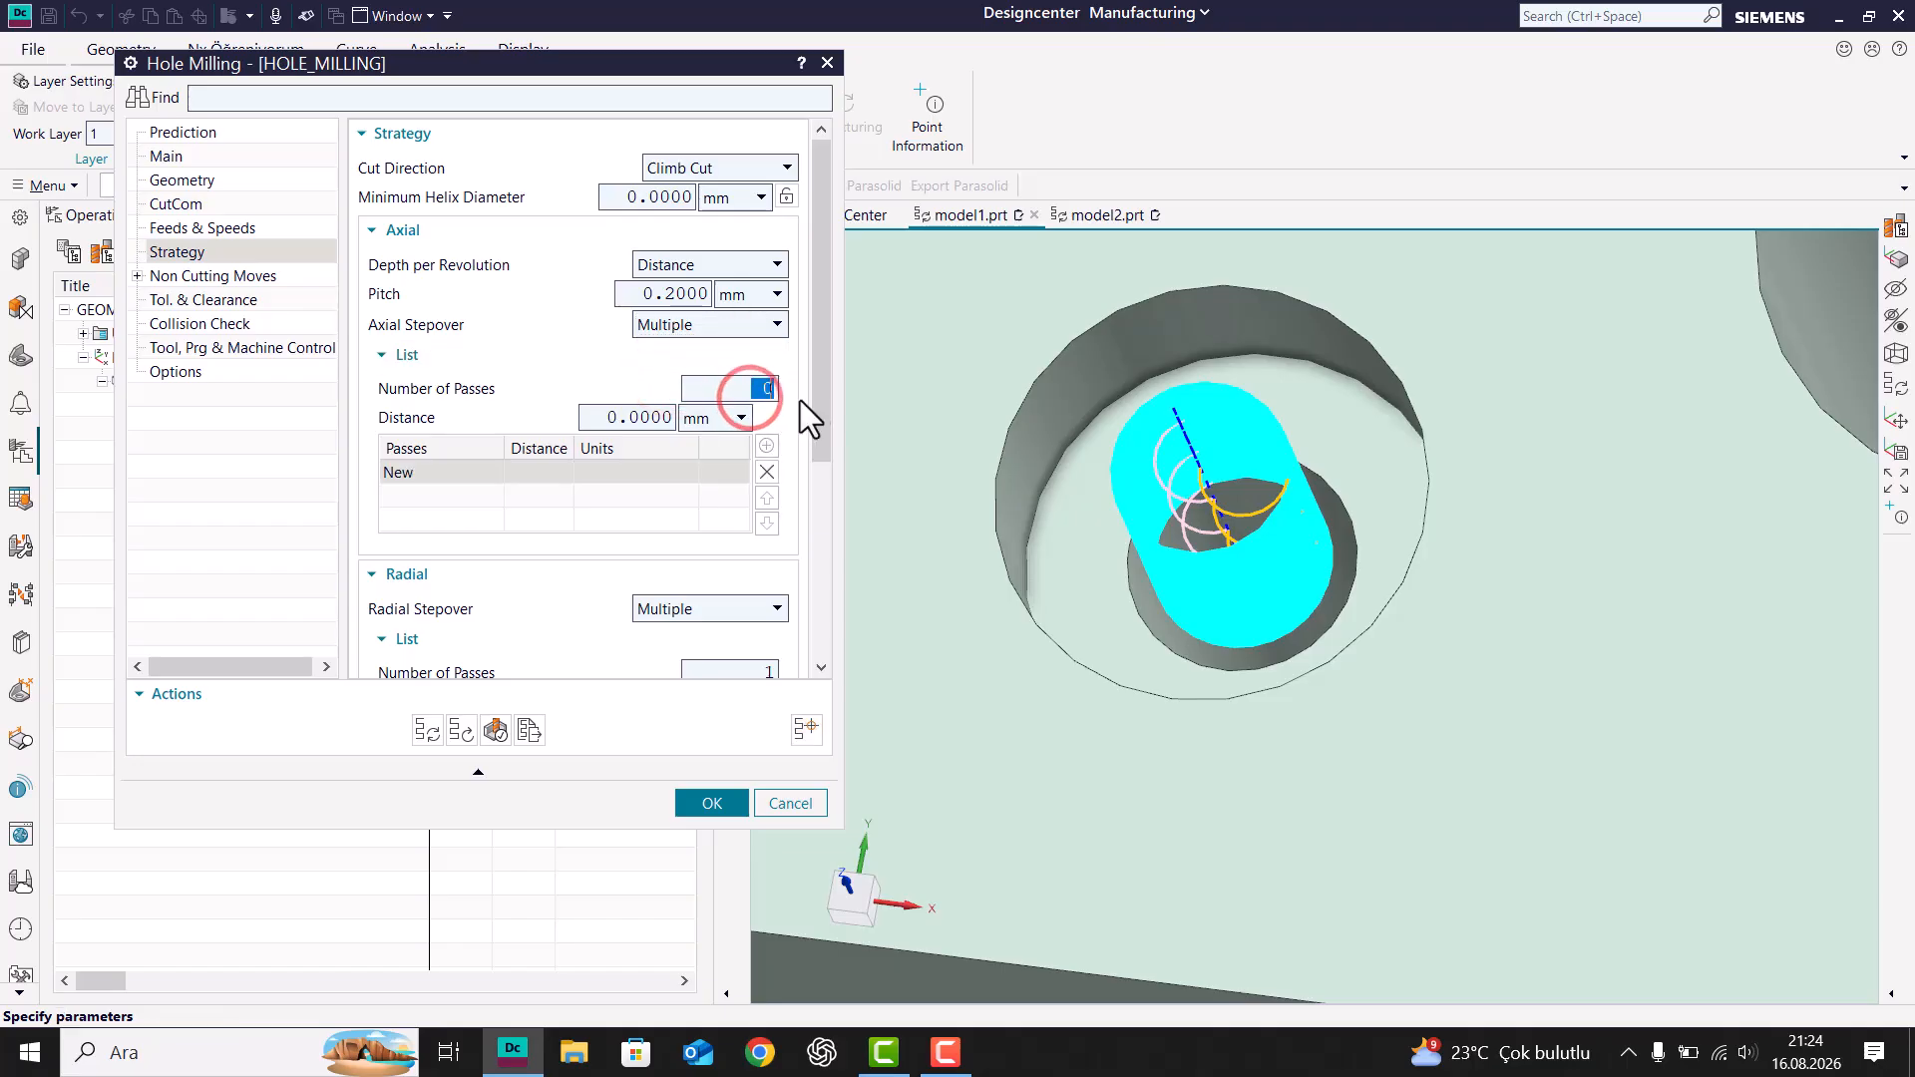
key(Return)
click(427, 738)
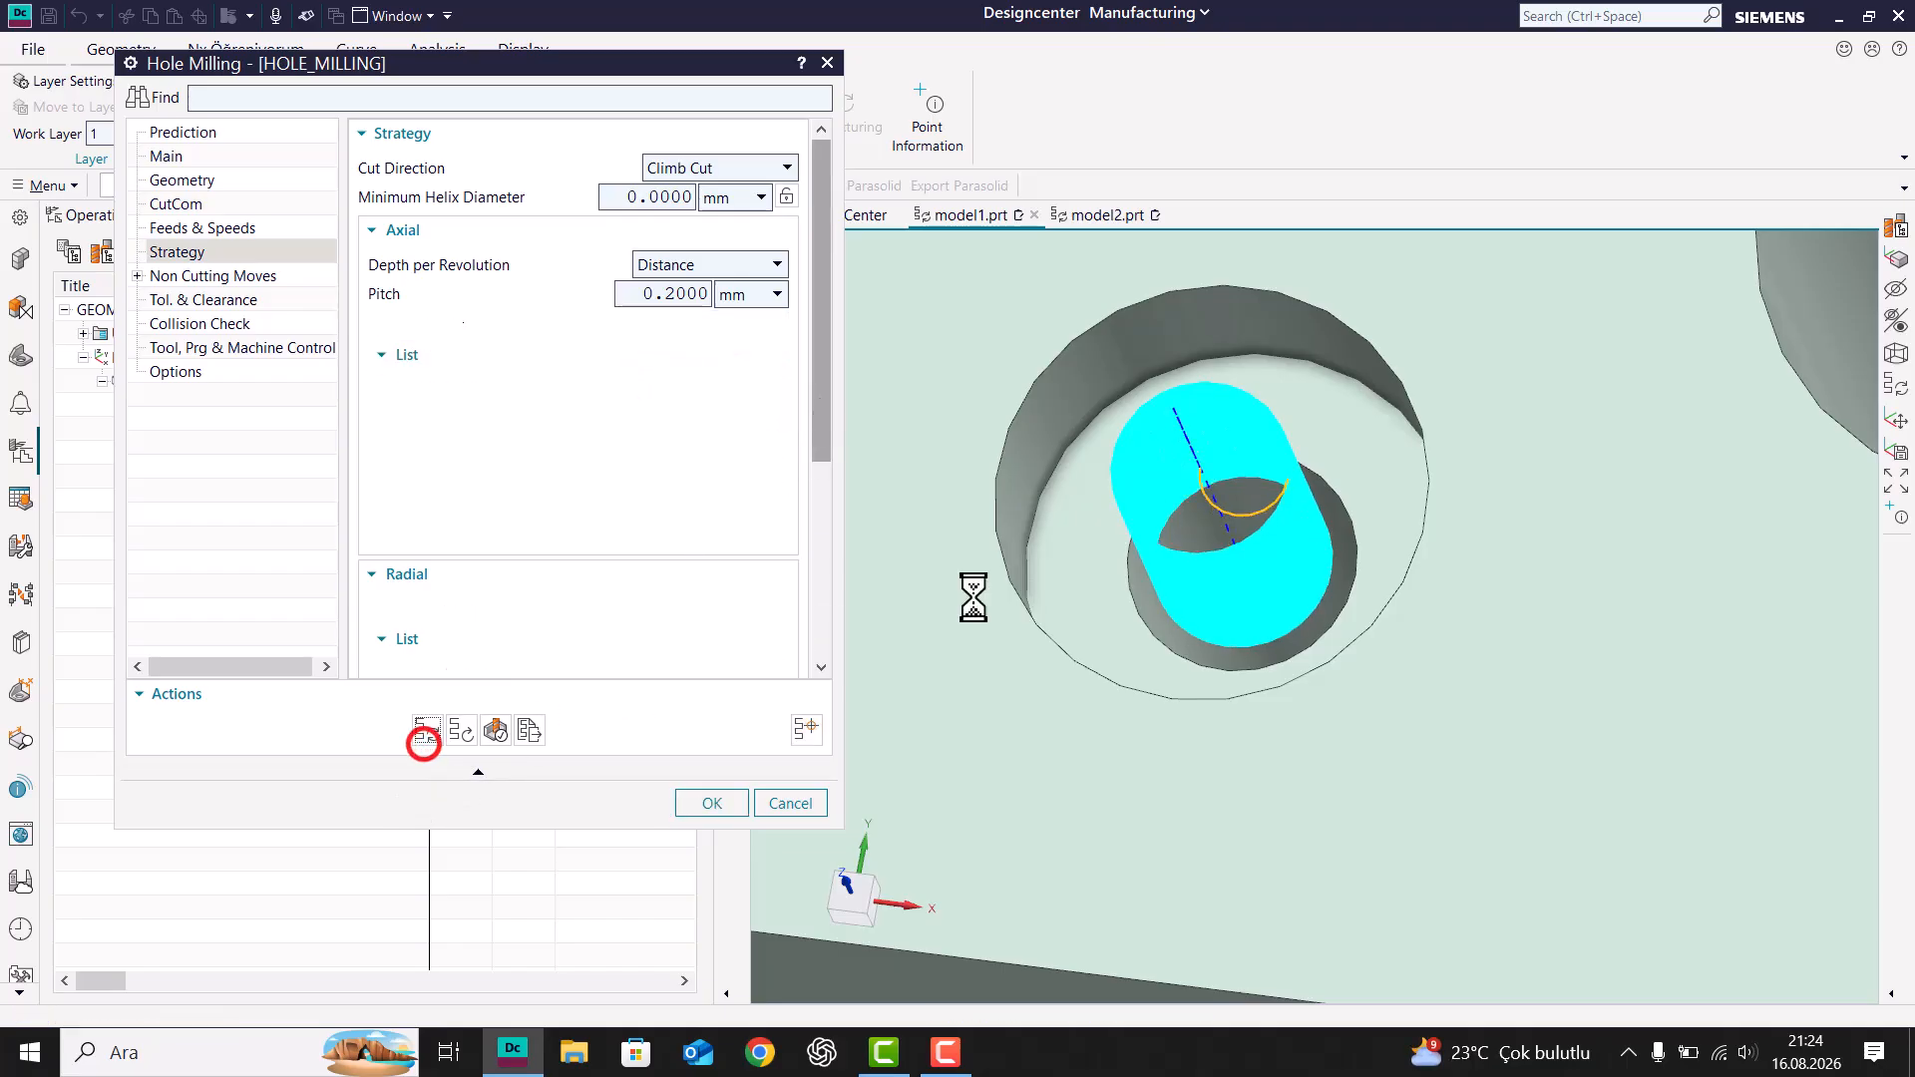
middle_drag(1215, 591, 1247, 566)
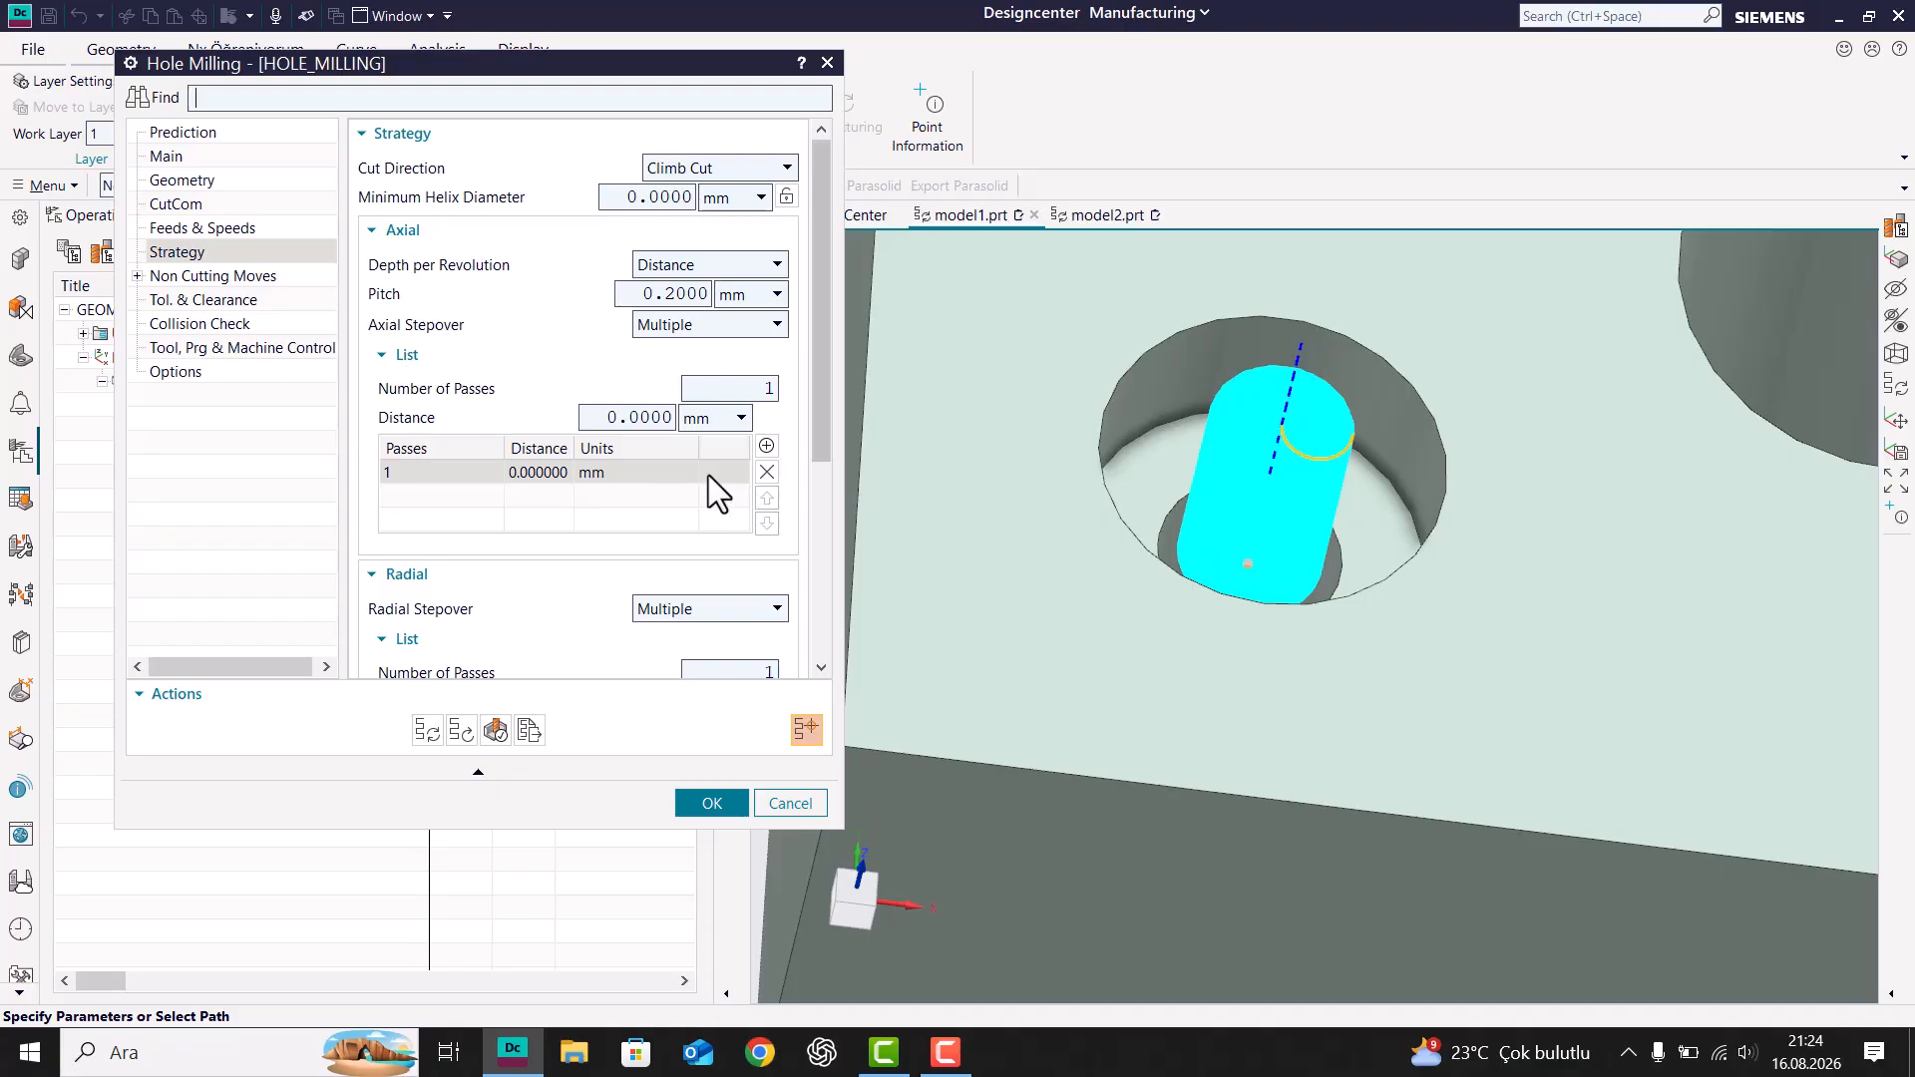
click(385, 355)
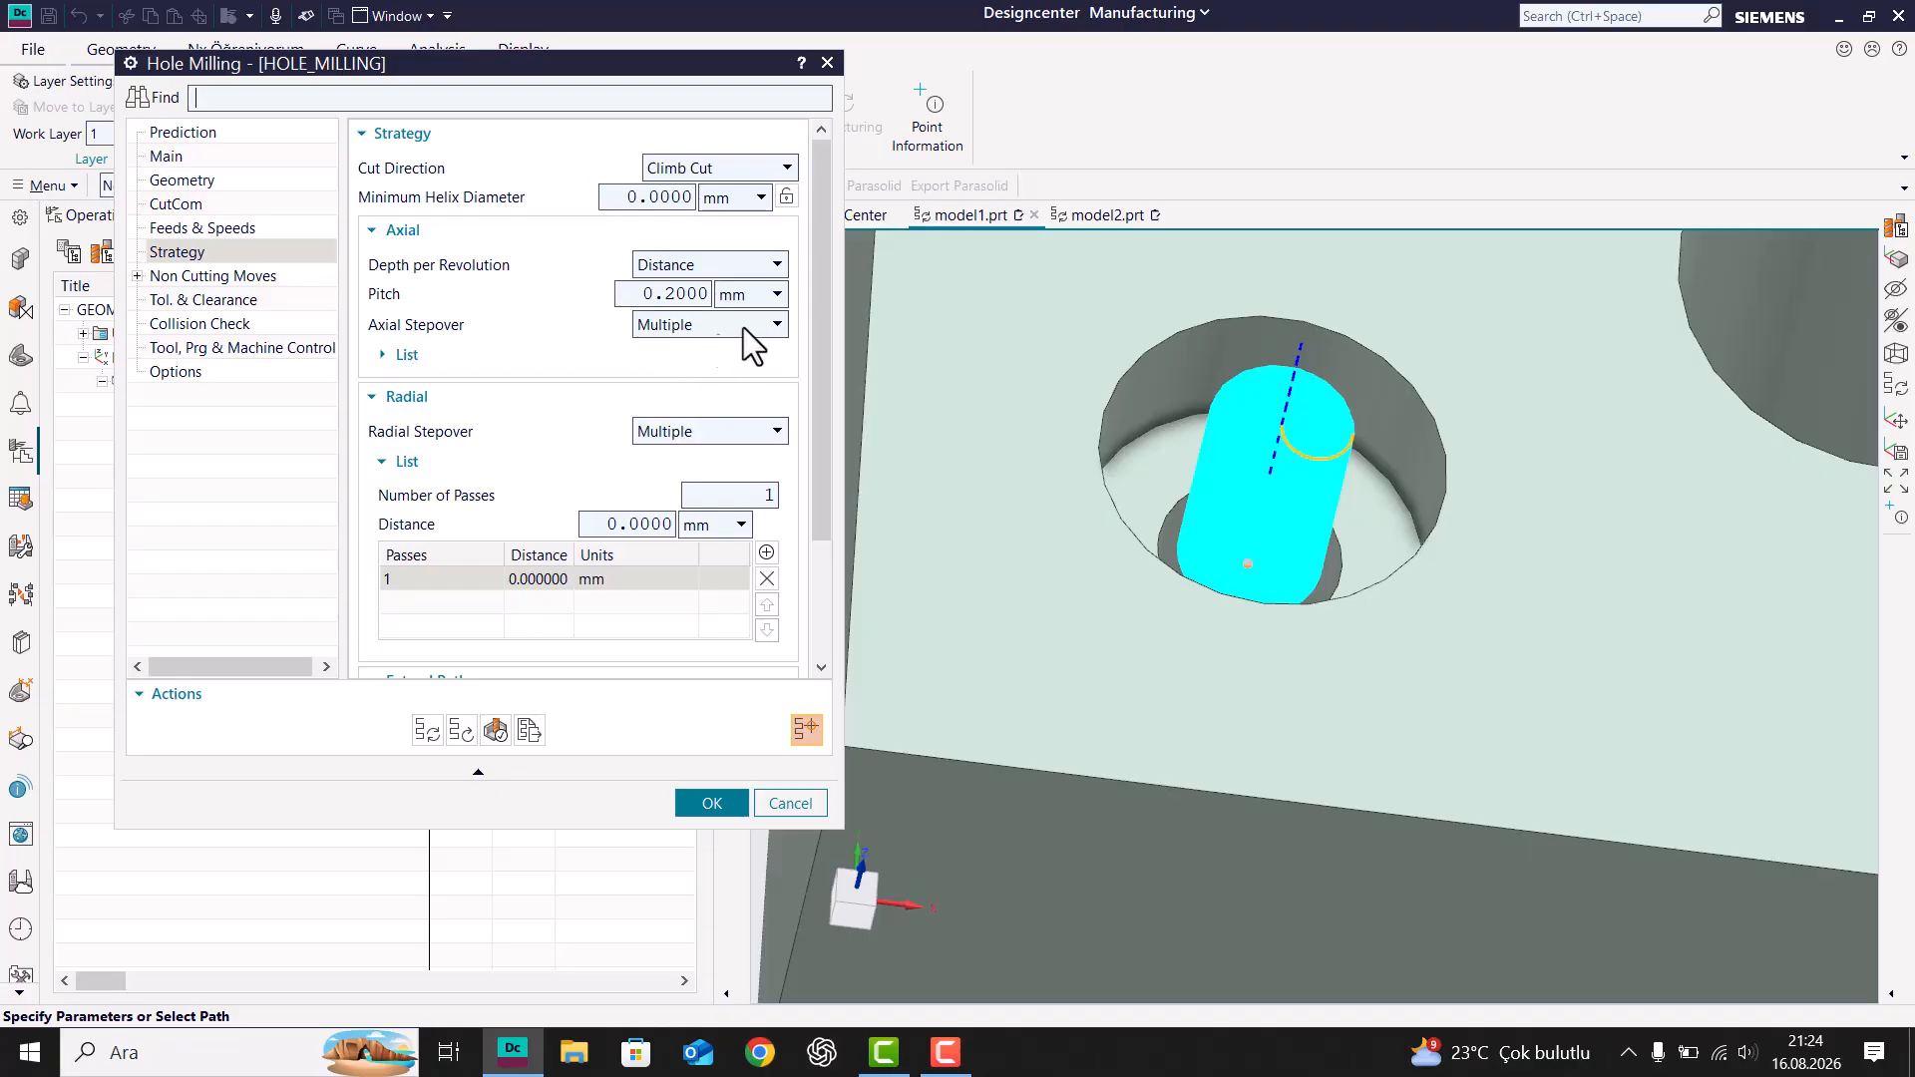
Step: Set the radial stepover to Constant with a maximum distance of 10 %Tool and regenerate the tool path
scroll(1267, 498, down, 3)
middle_drag(1252, 514, 1253, 440)
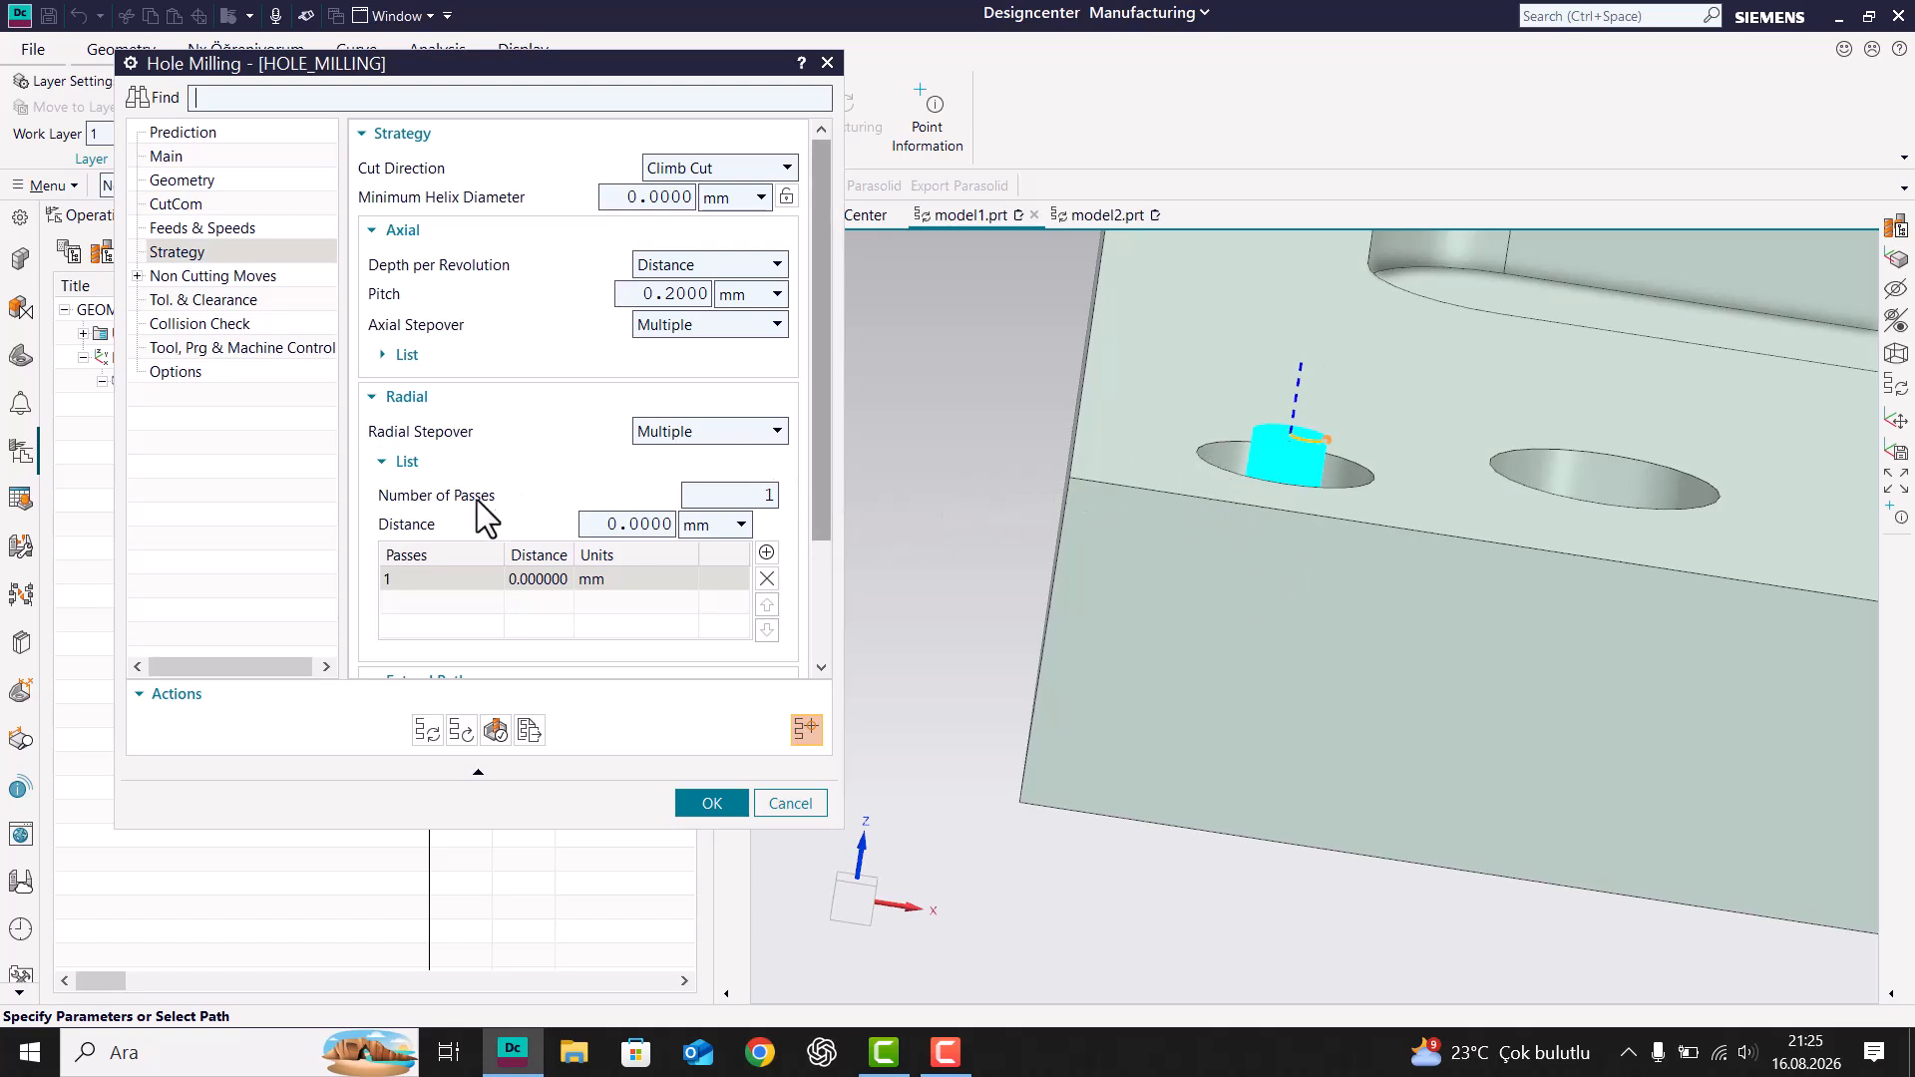
scroll(405, 440, down, 3)
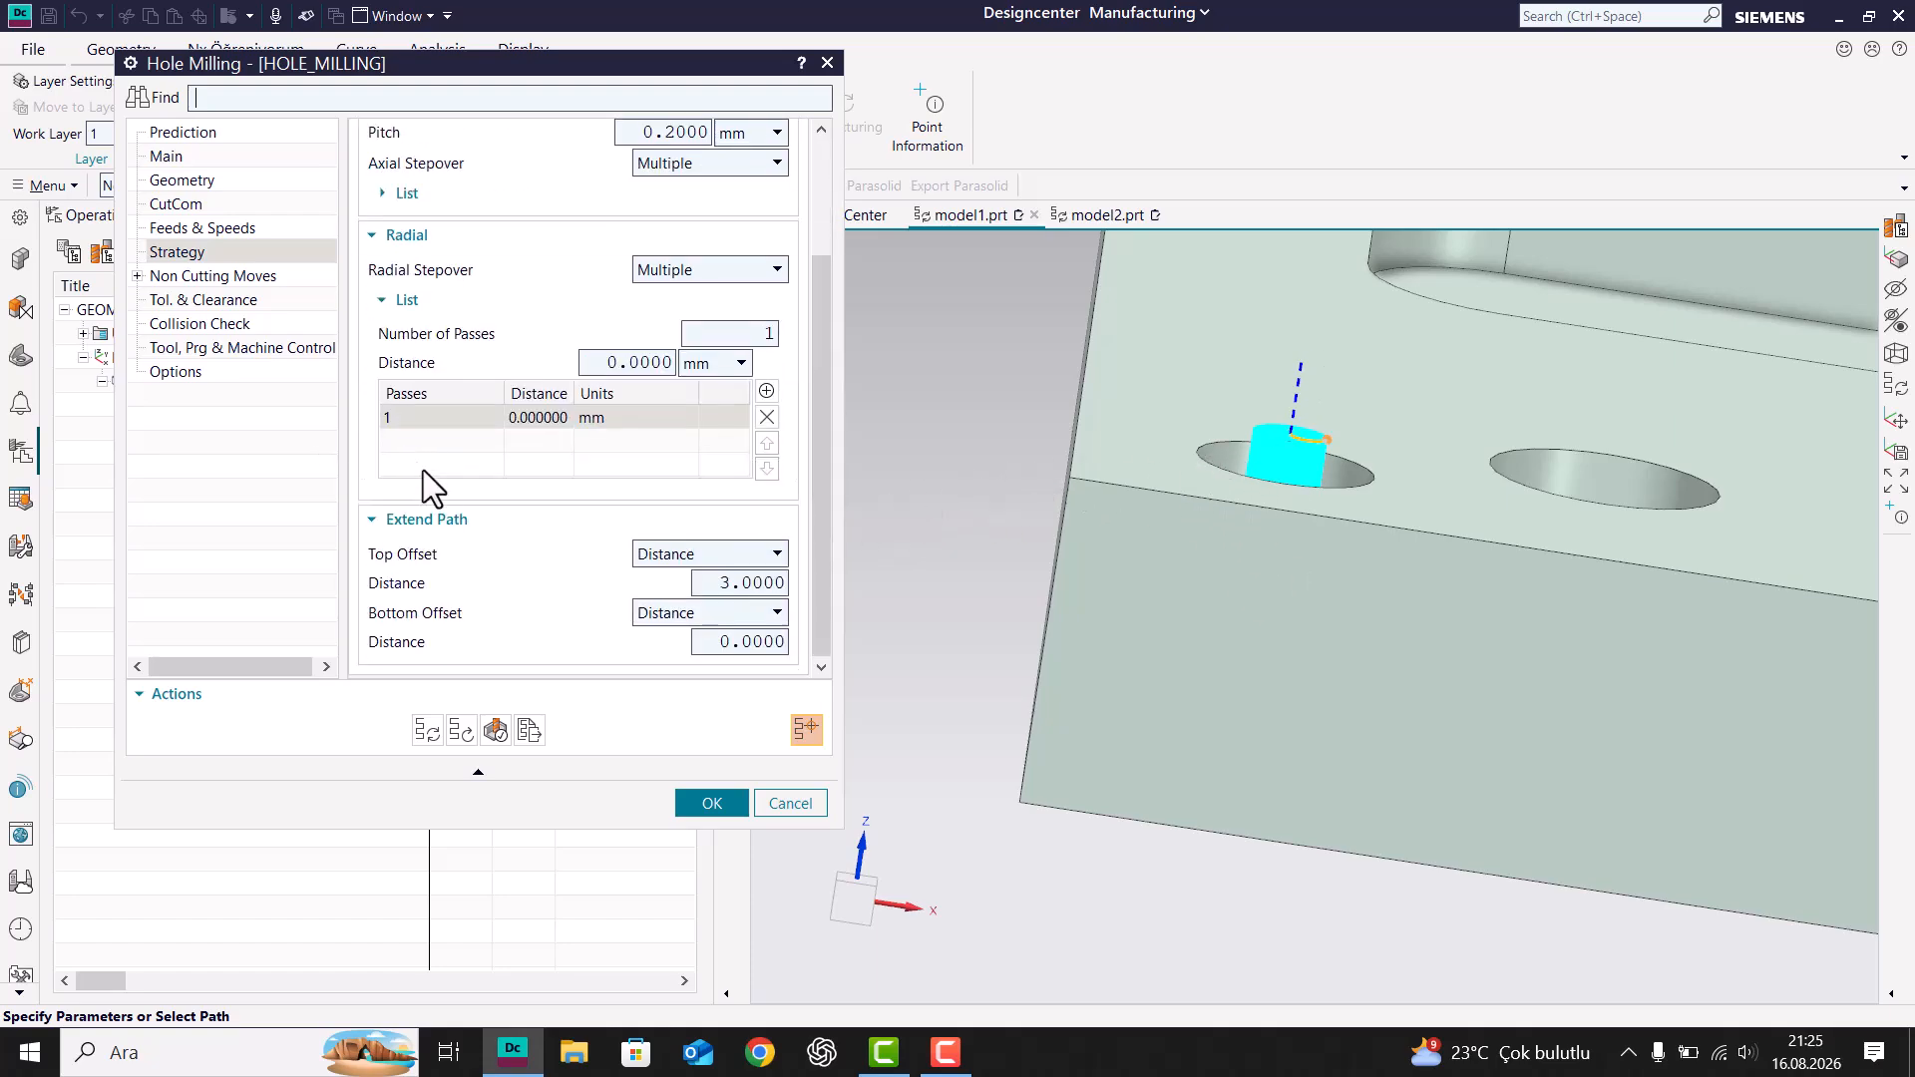
scroll(417, 419, up, 3)
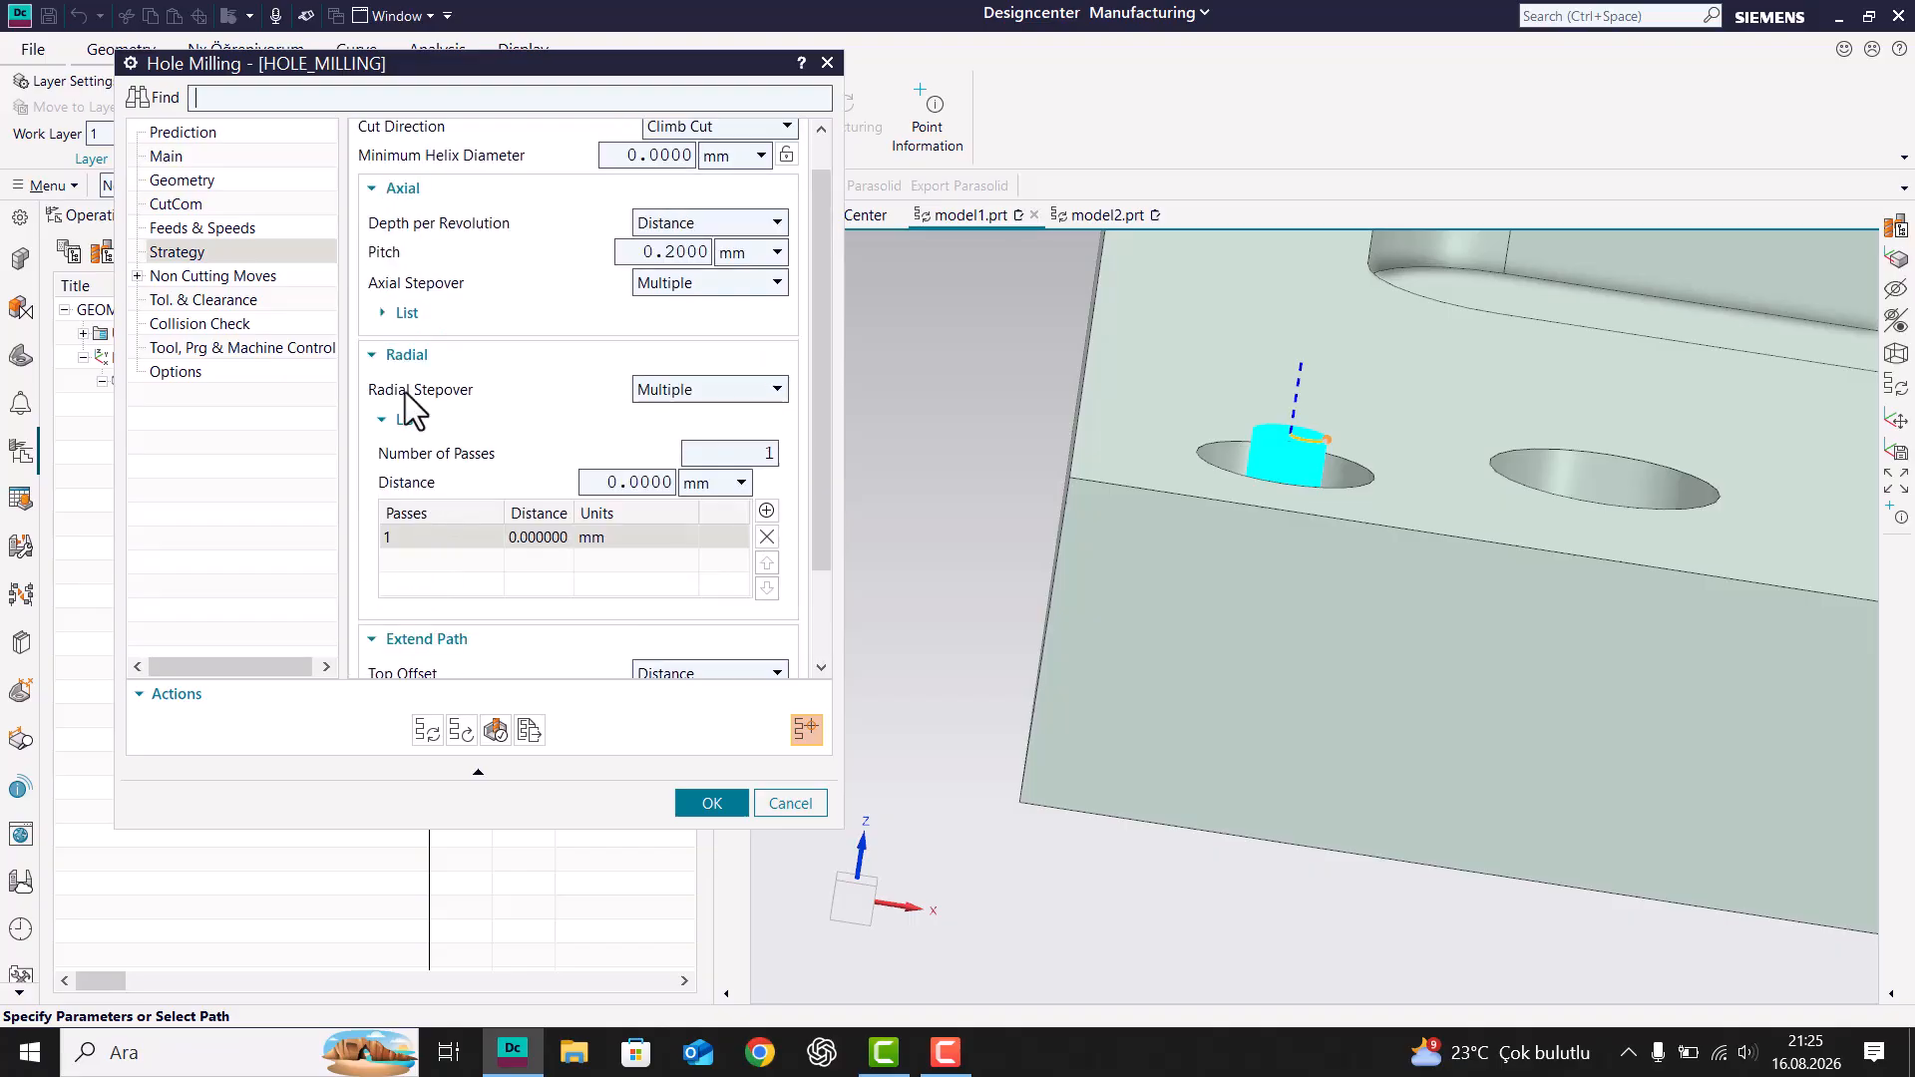
middle_drag(1411, 491, 1386, 568)
scroll(1327, 618, up, 5)
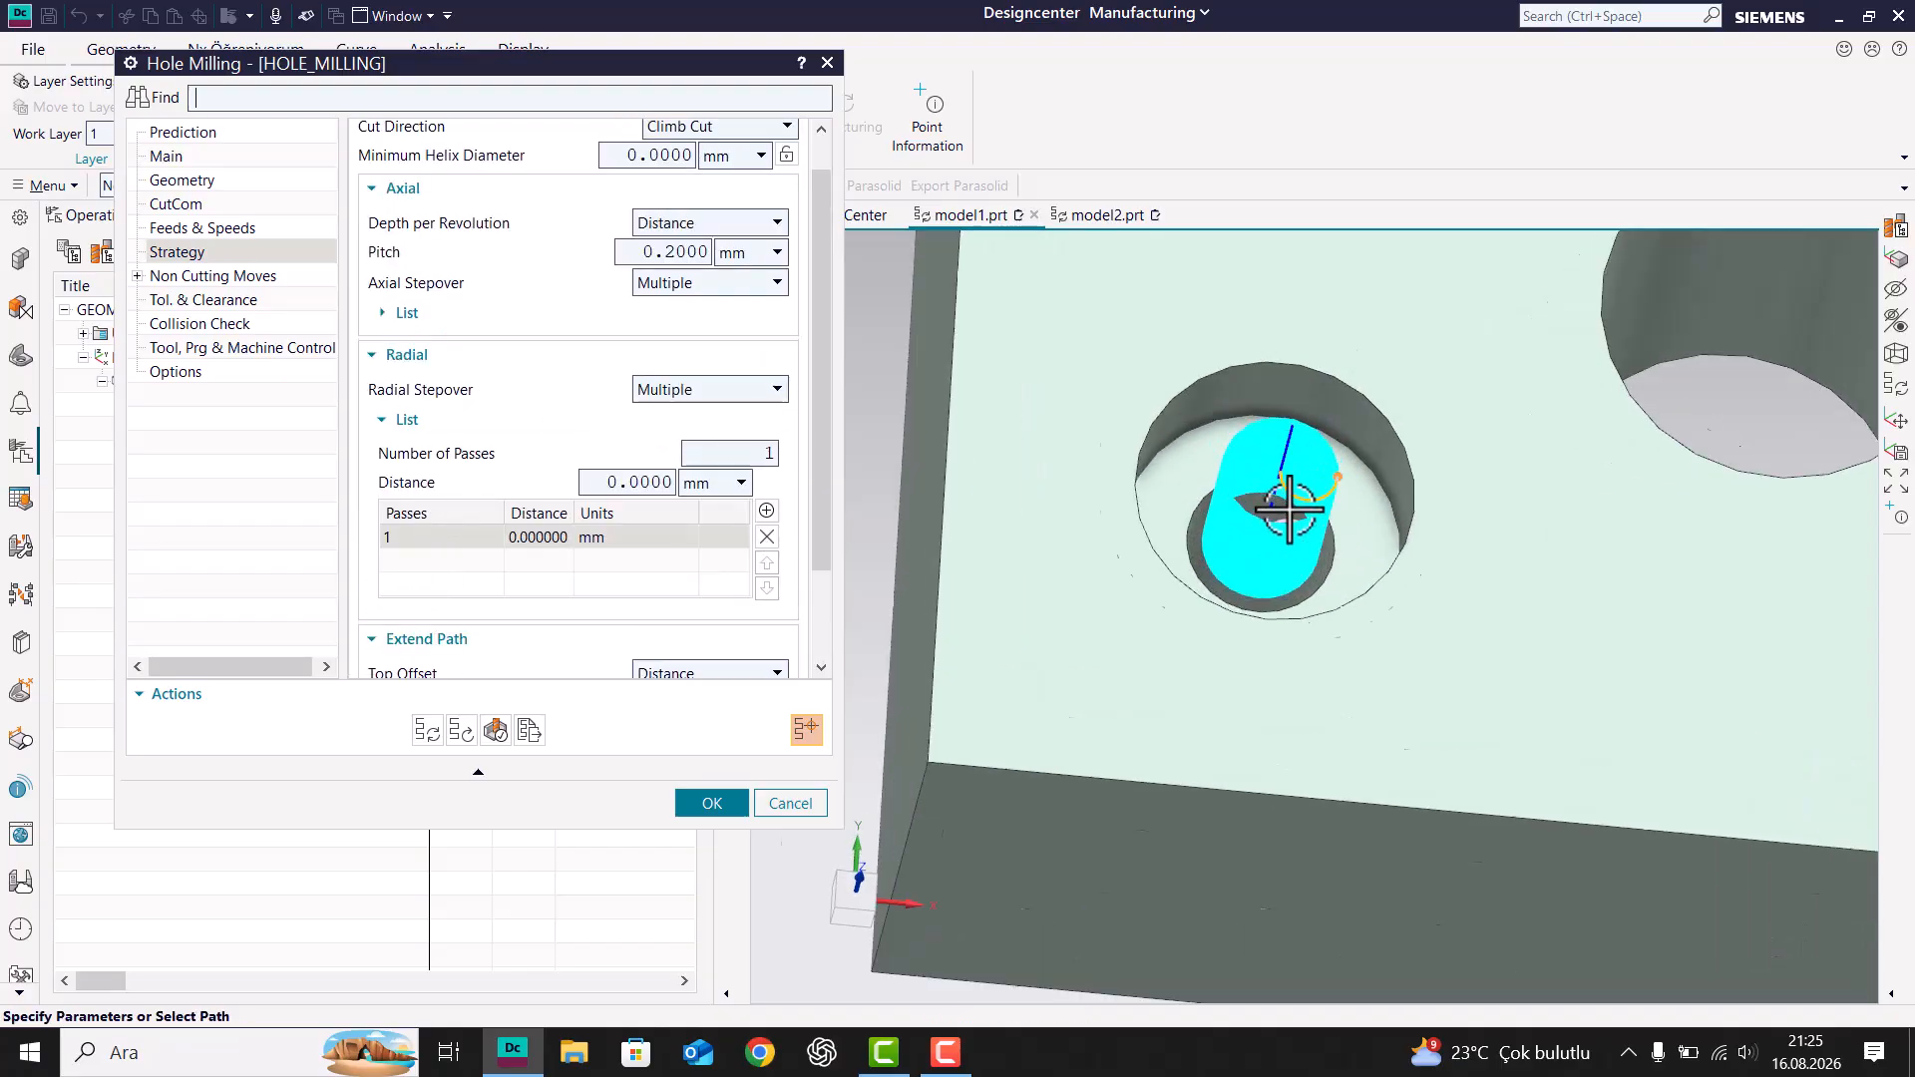
click(678, 415)
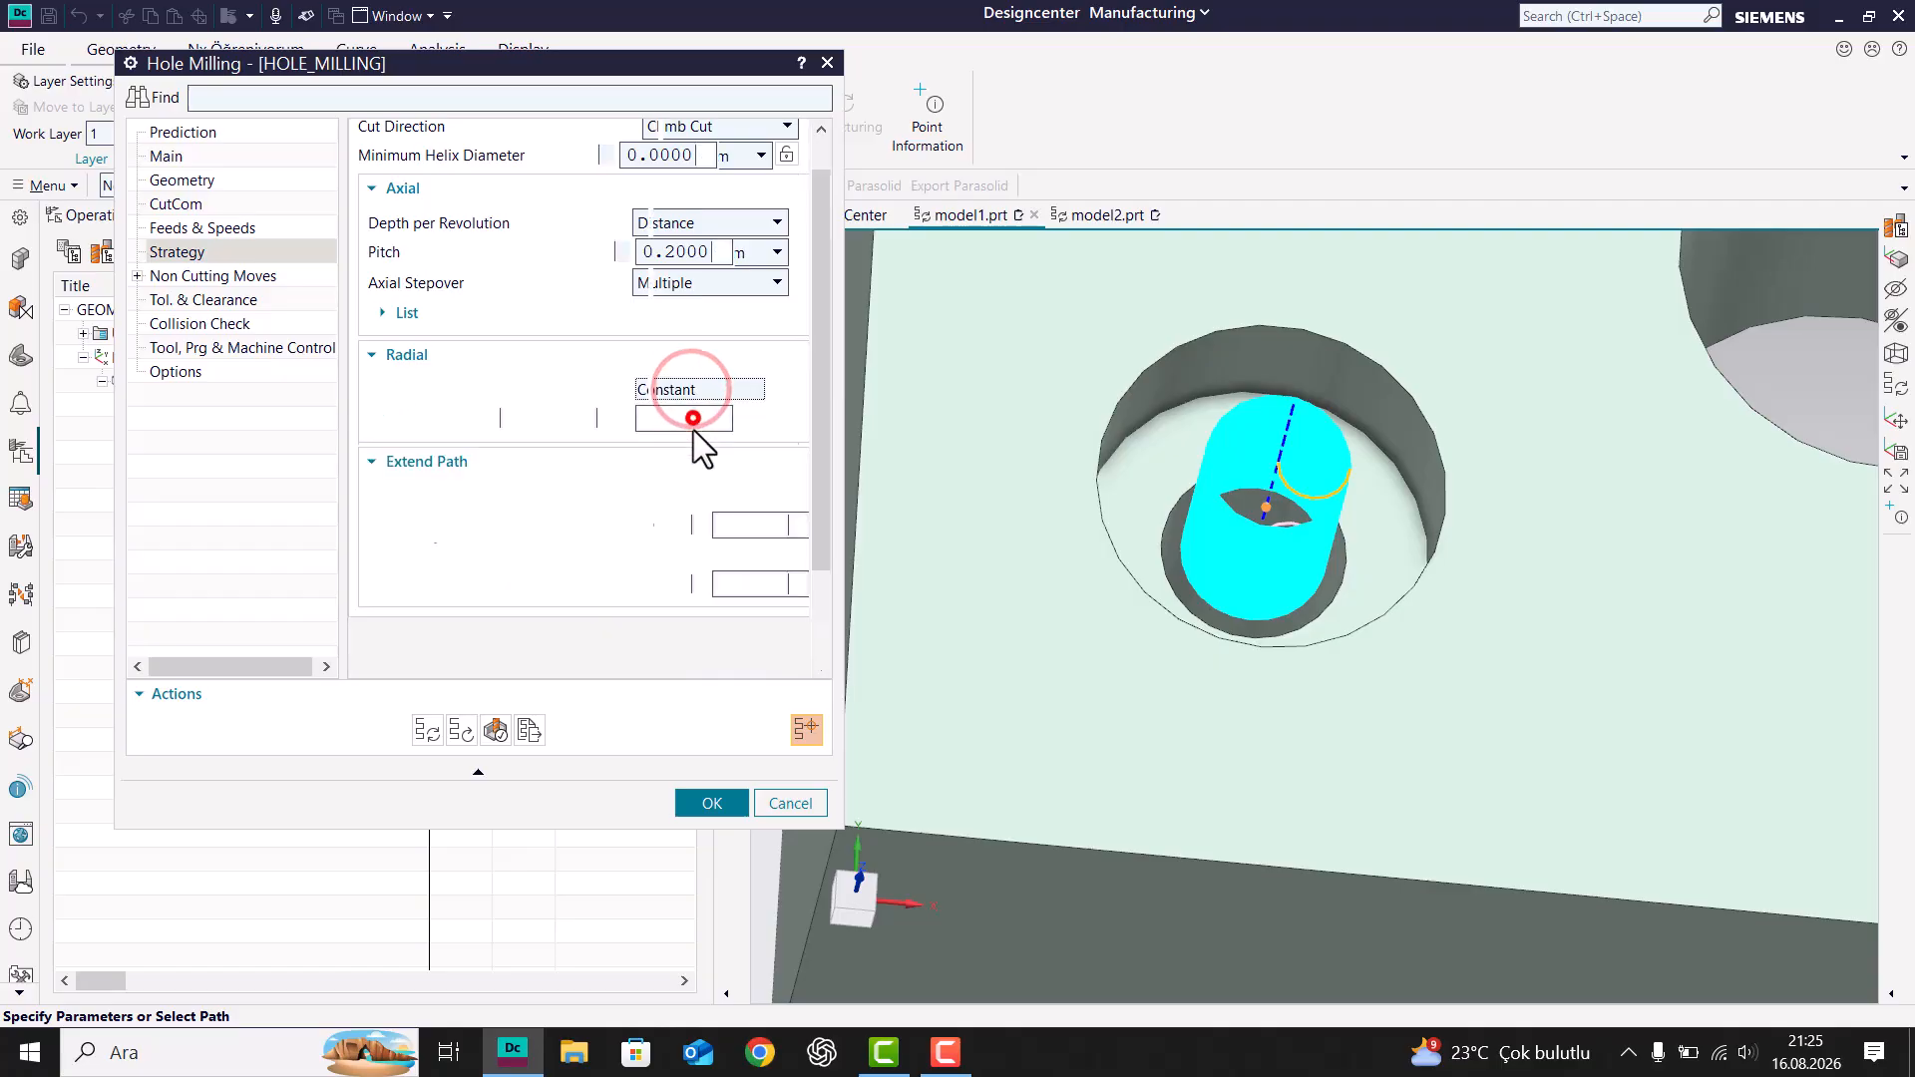
click(704, 460)
text(10)
click(496, 725)
Step: Set the top offset distance of the extended path to 10 and regenerate the tool path
middle_drag(1346, 568, 1339, 602)
scroll(1236, 547, up, 3)
middle_drag(1236, 547, 1221, 503)
scroll(1237, 539, down, 2)
scroll(1212, 585, down, 3)
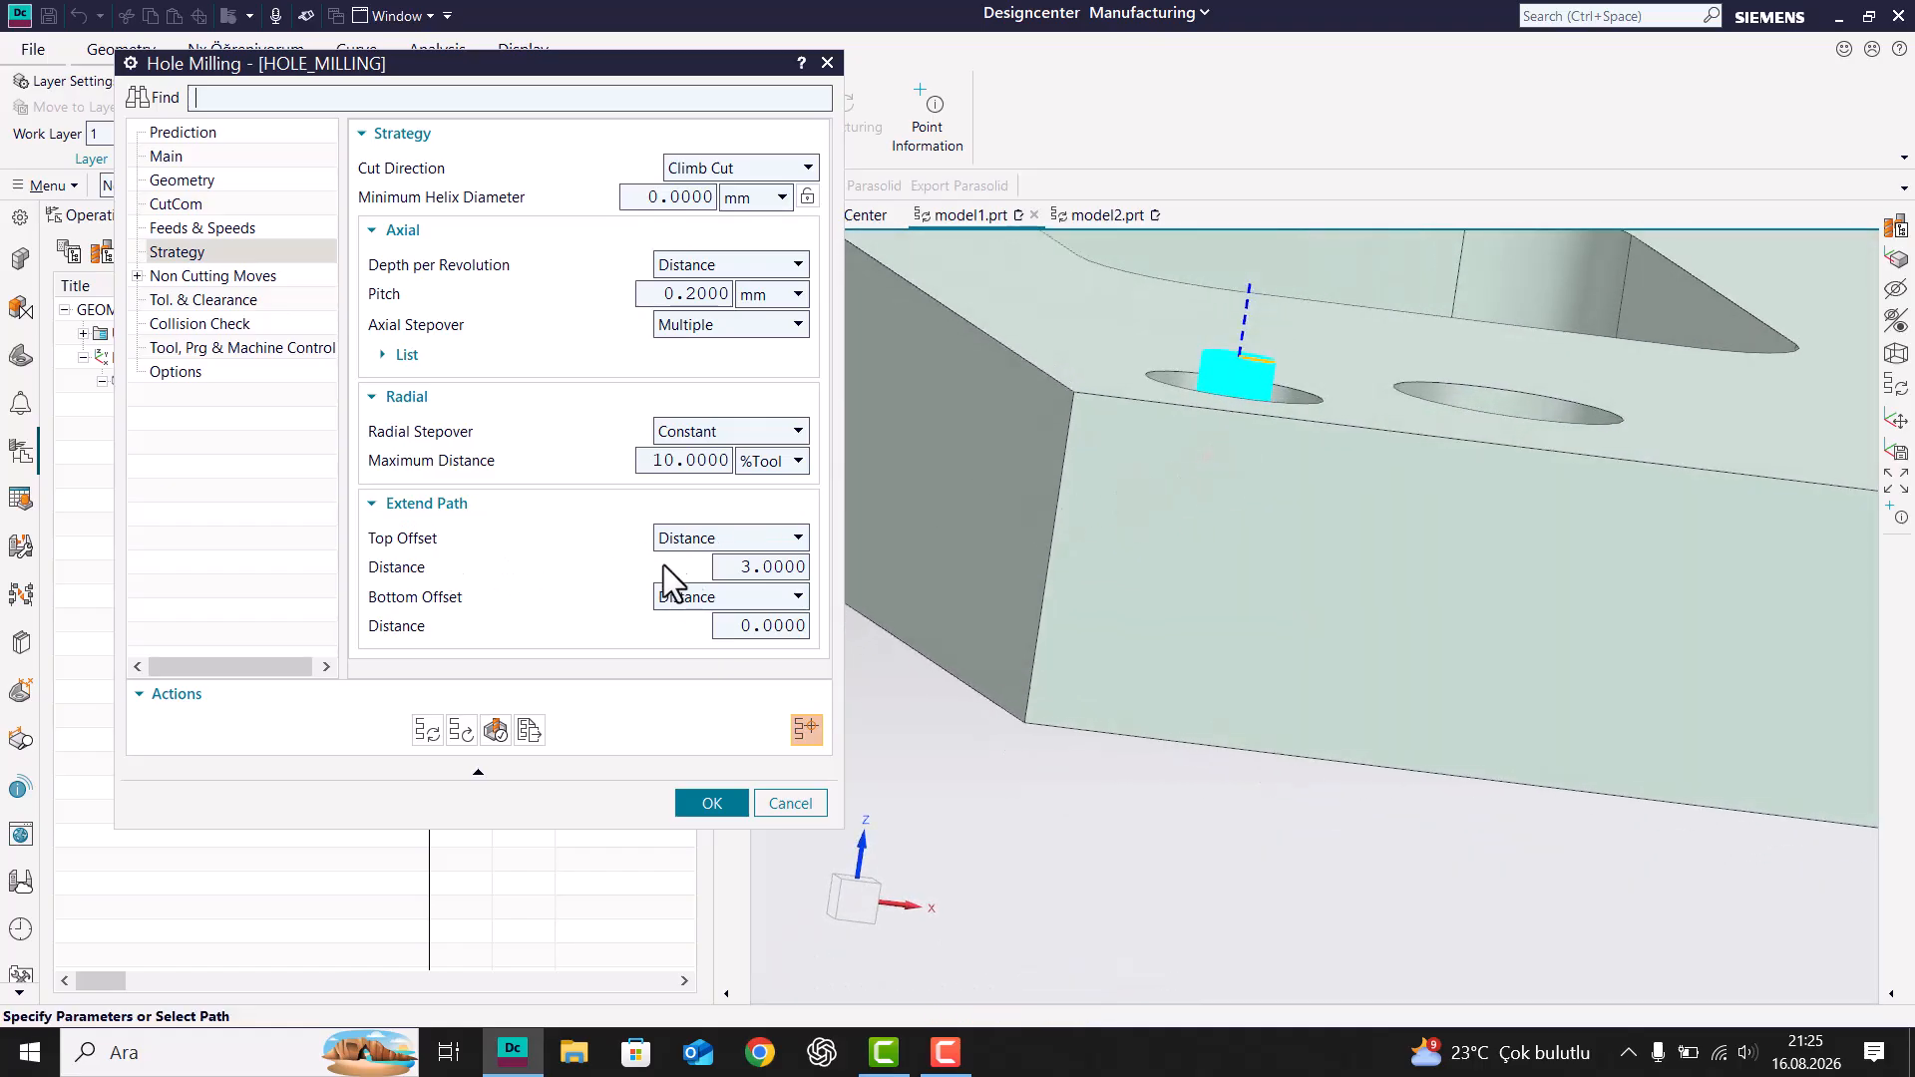
text(10)
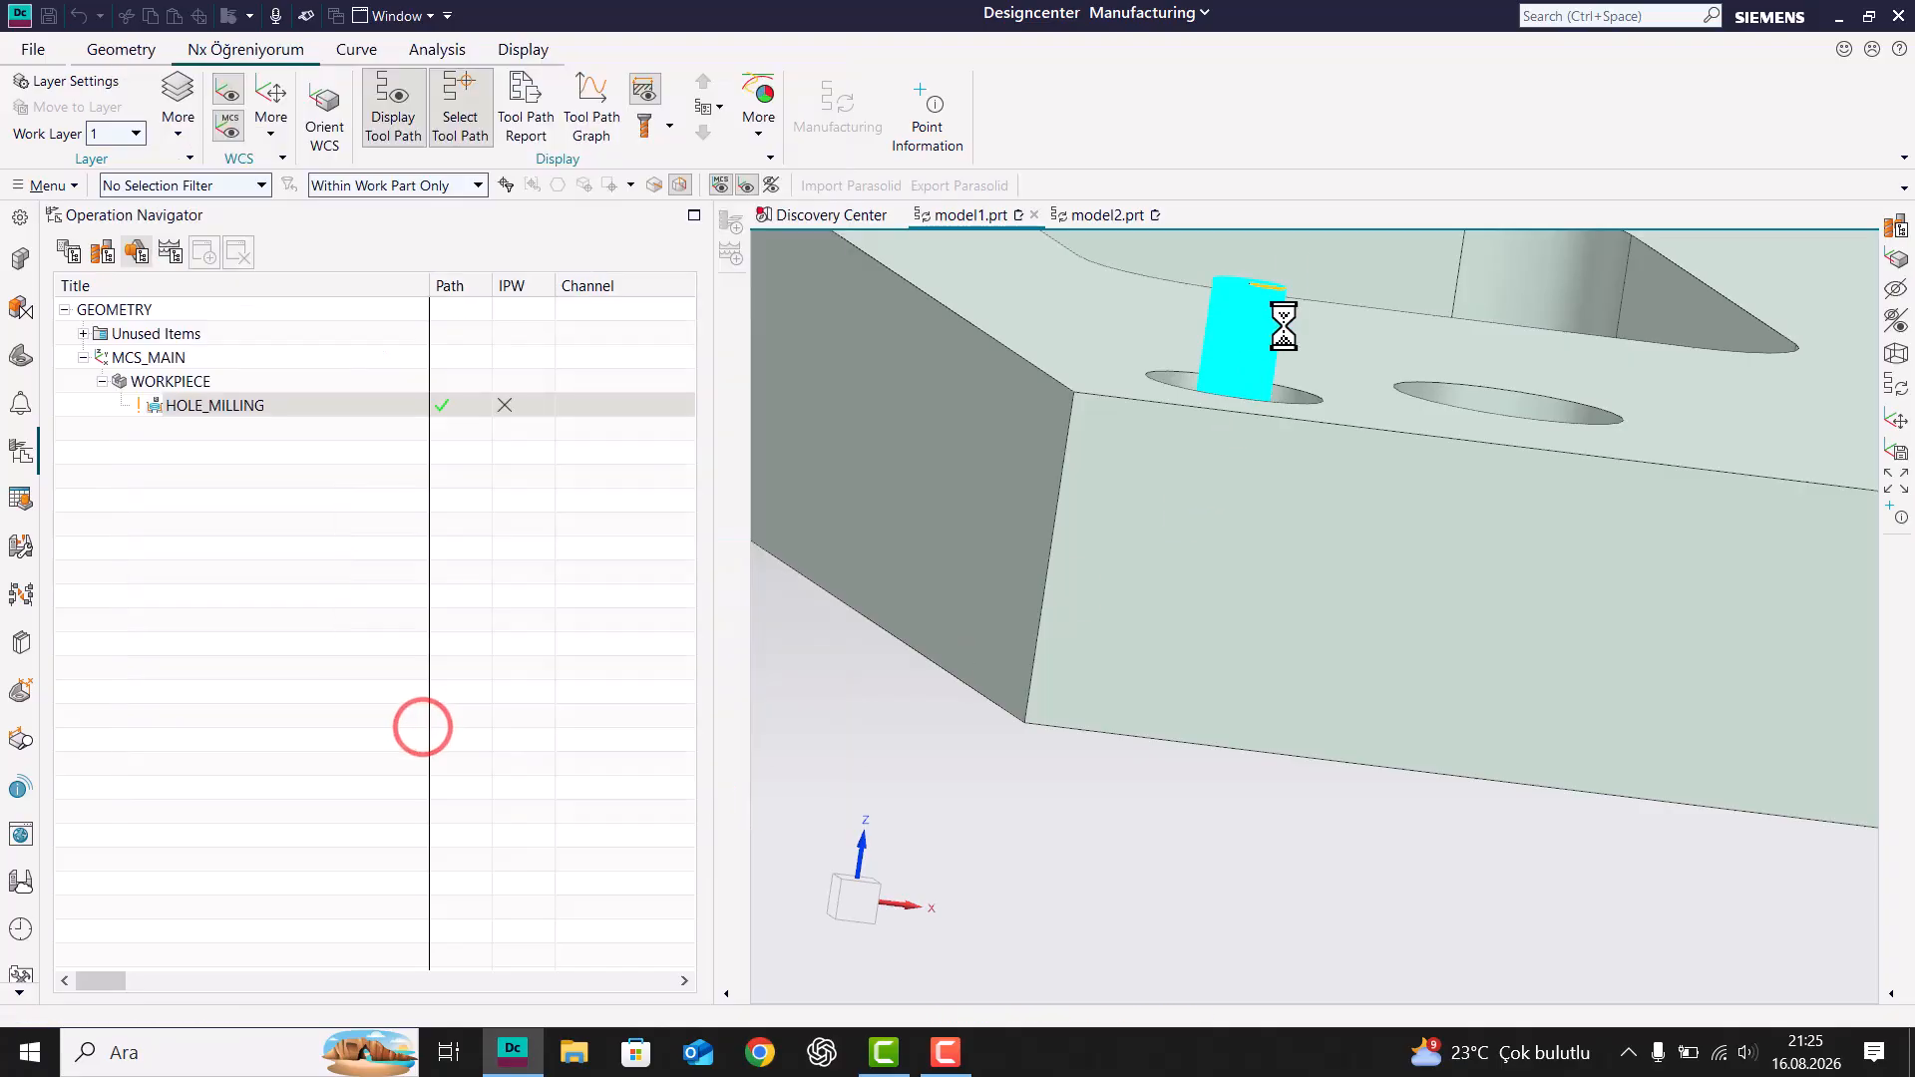
Step: Inspect the extended helical tool path above the counterbored hole from the side and from farther away
middle_drag(1212, 414, 1068, 553)
scroll(1164, 379, up, 5)
scroll(1163, 381, up, 2)
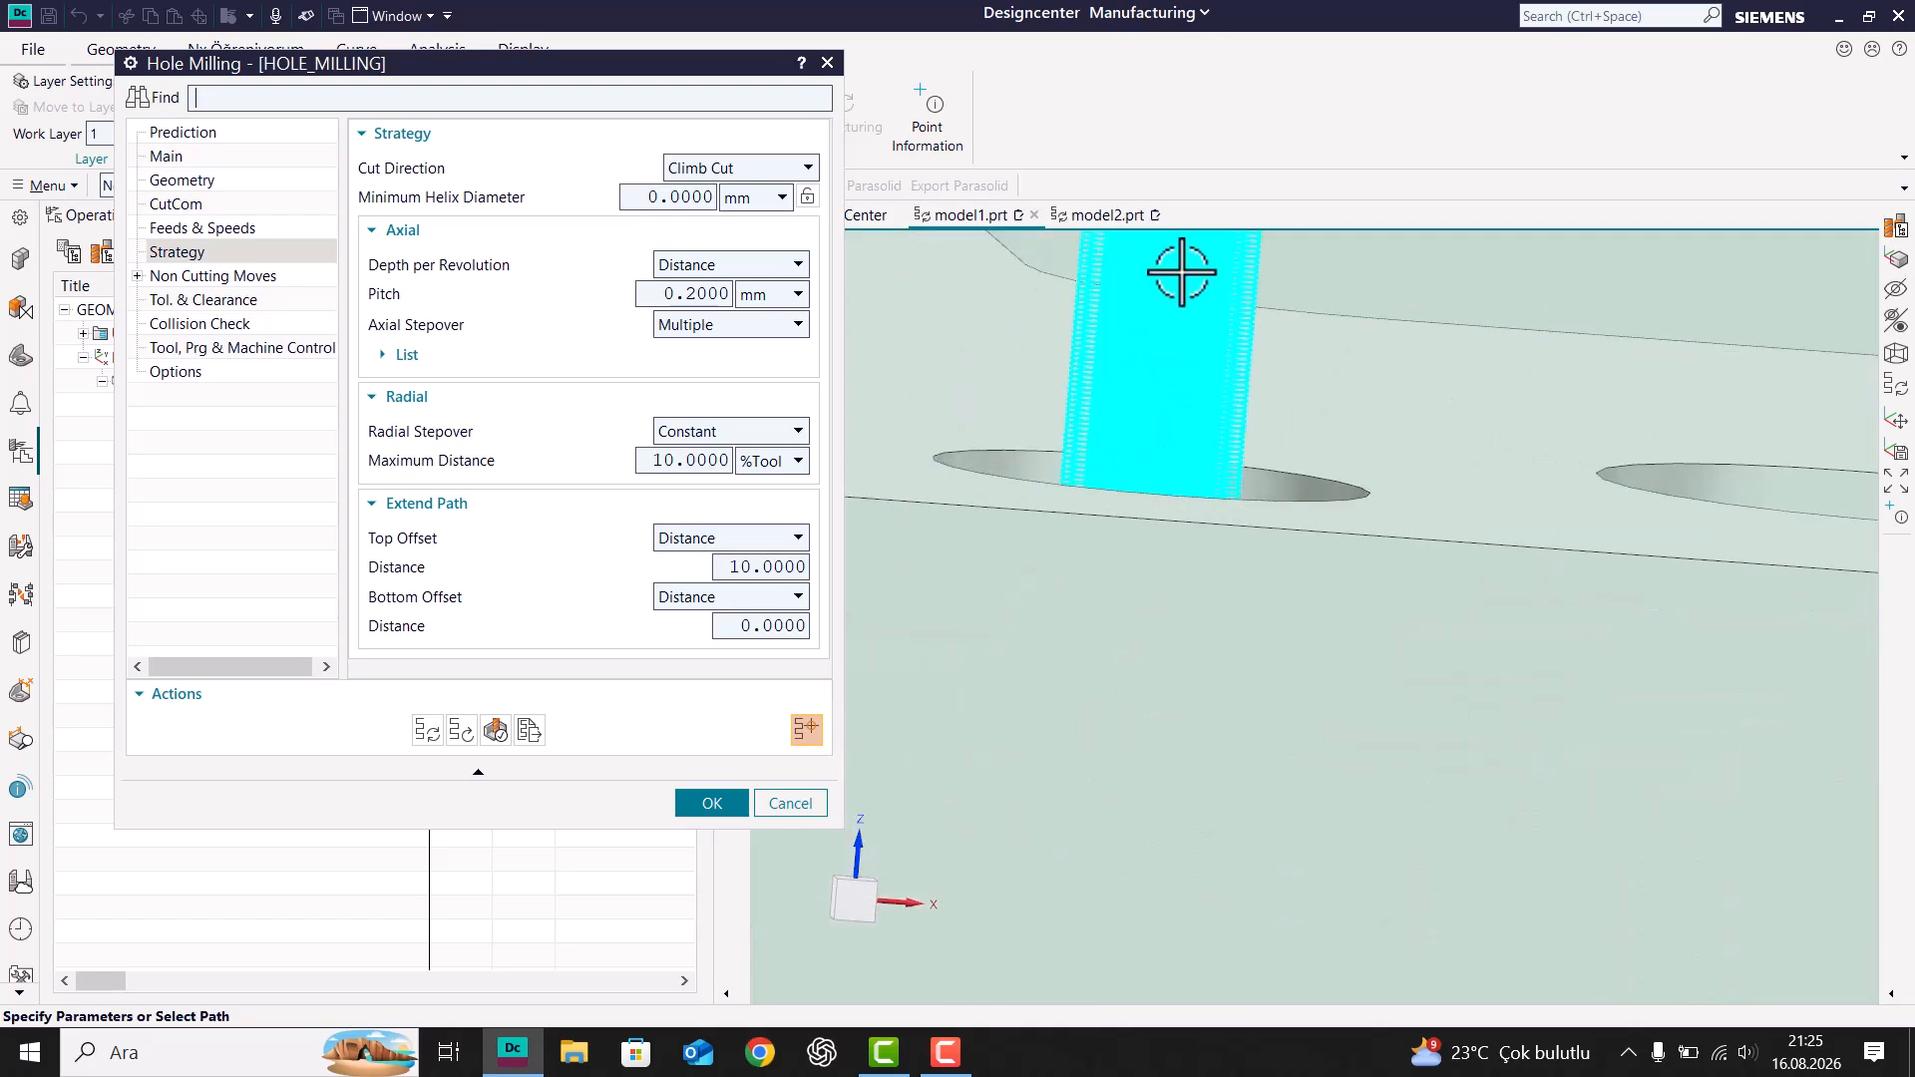
scroll(1154, 432, up, 4)
scroll(1121, 488, down, 6)
middle_drag(1111, 470, 1105, 528)
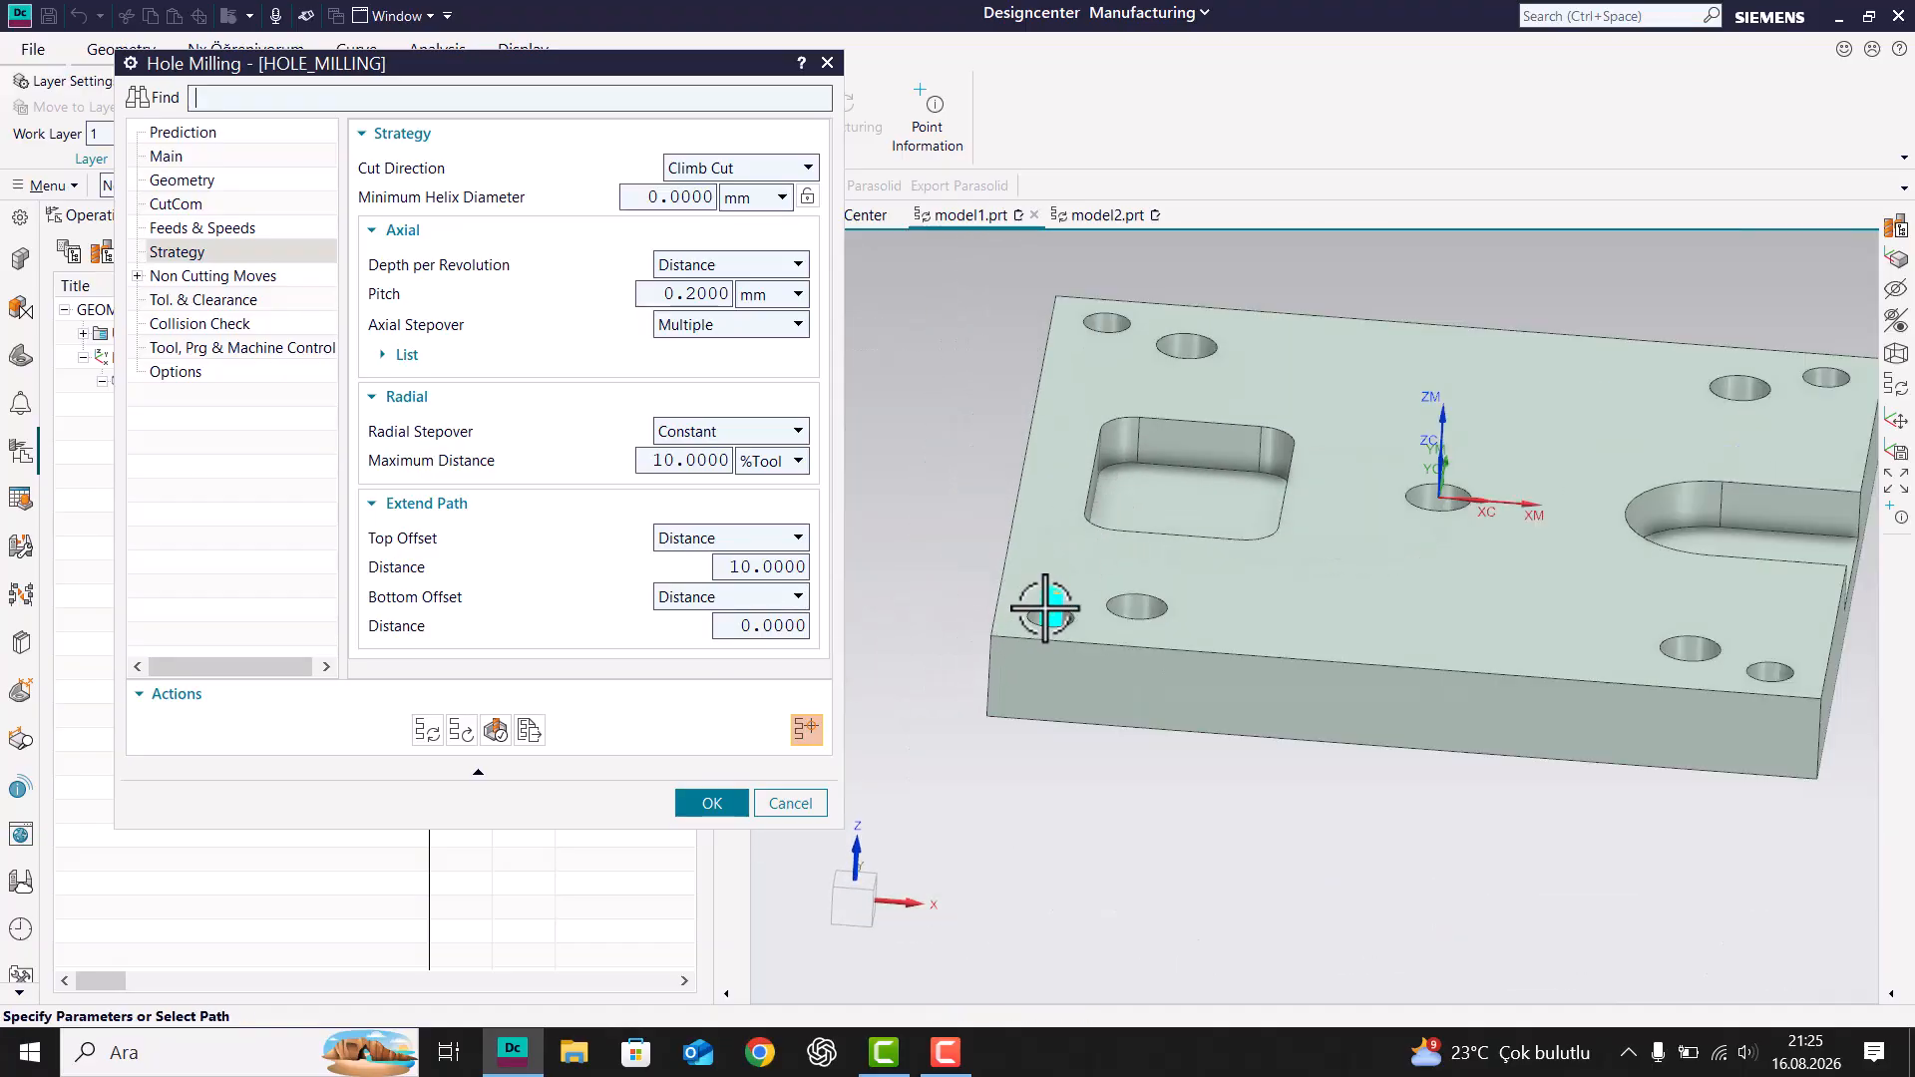
scroll(1038, 599, up, 4)
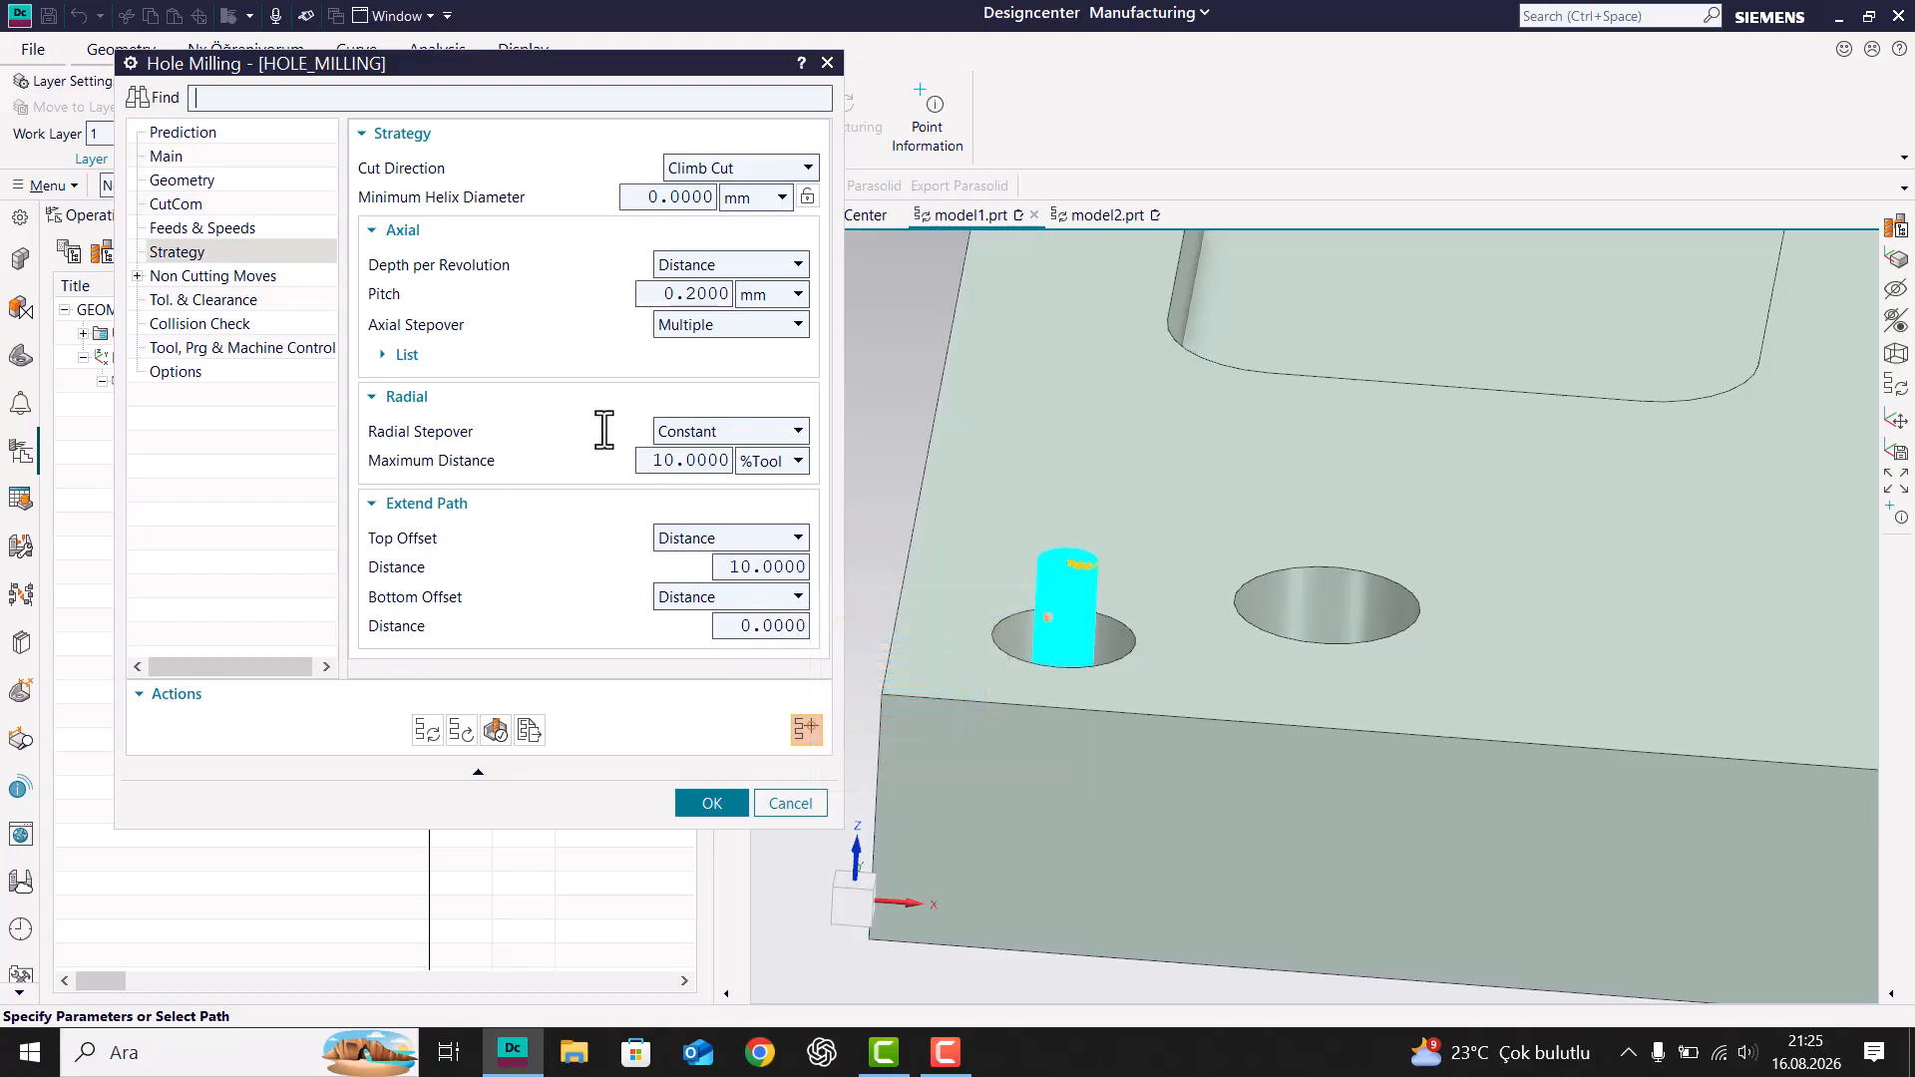
Step: Try the Helical engage type and return it to Circular
click(222, 275)
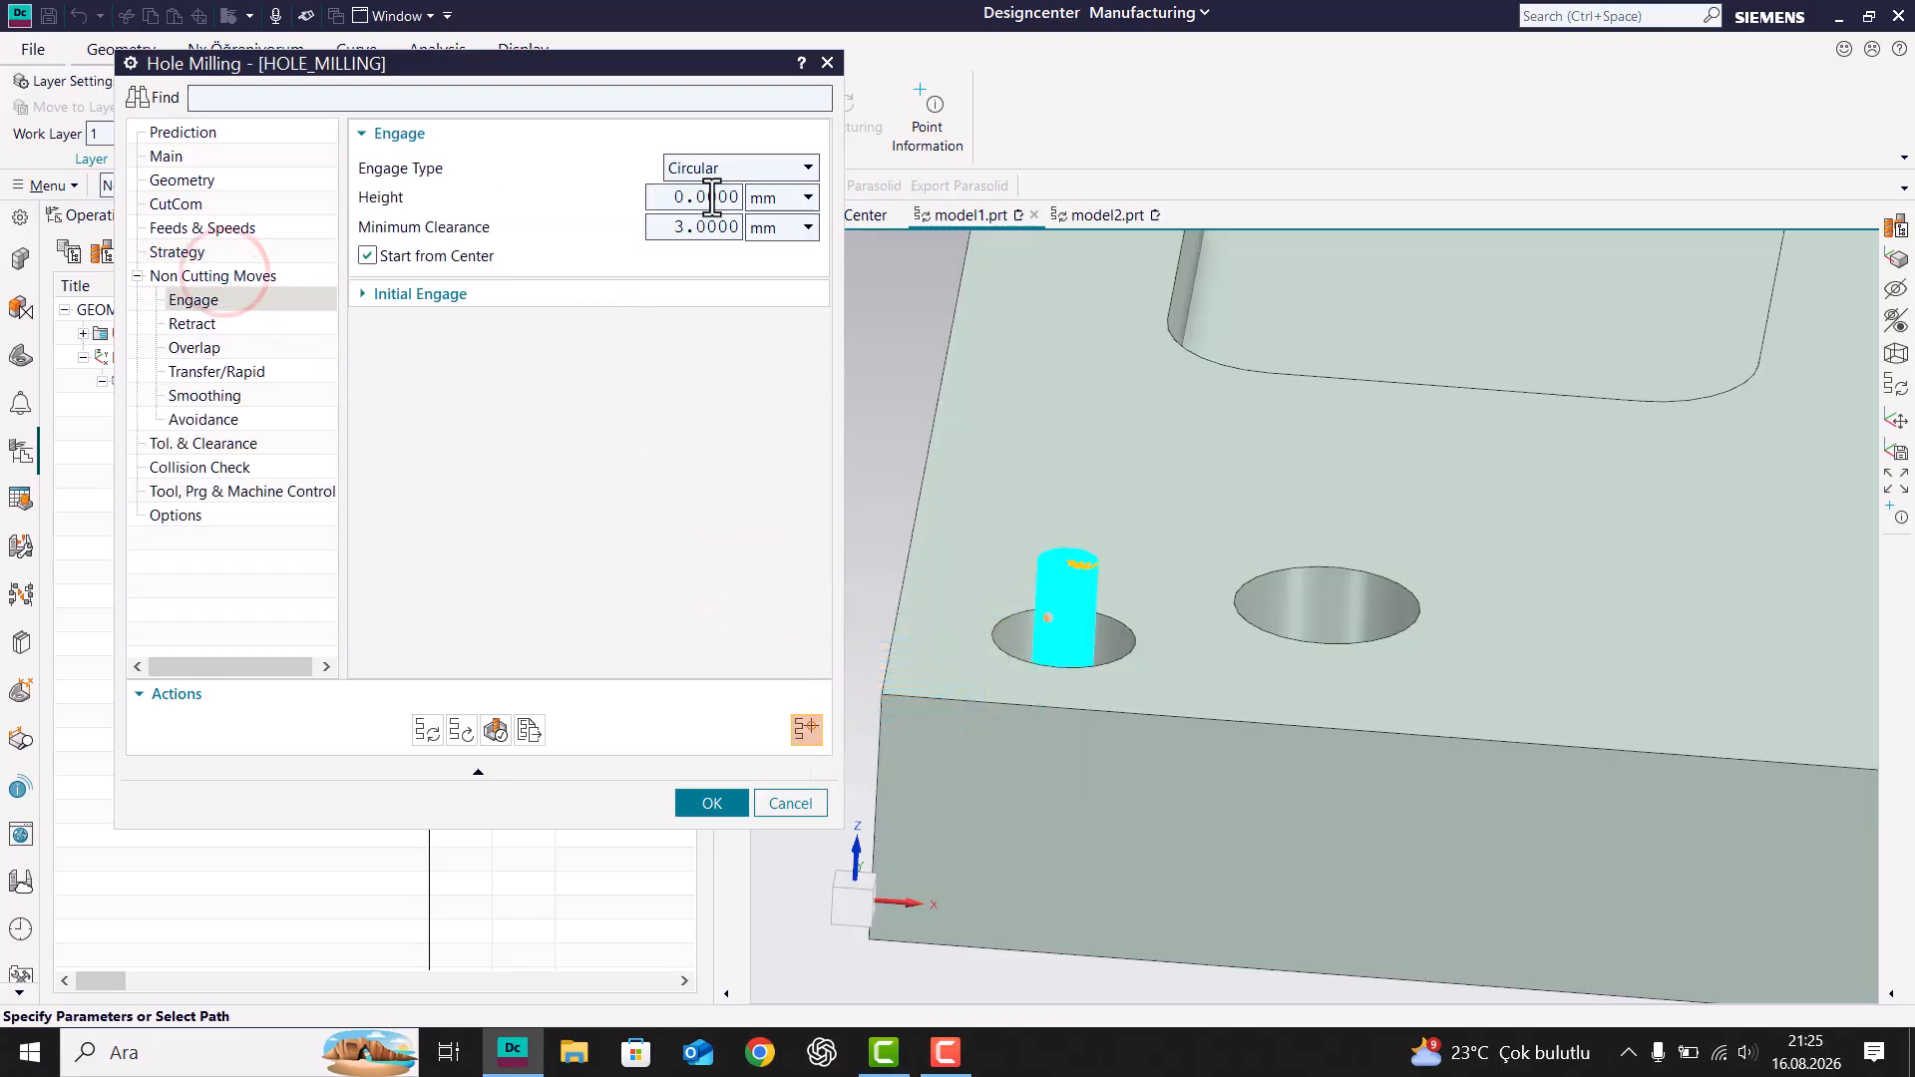
click(711, 168)
click(688, 195)
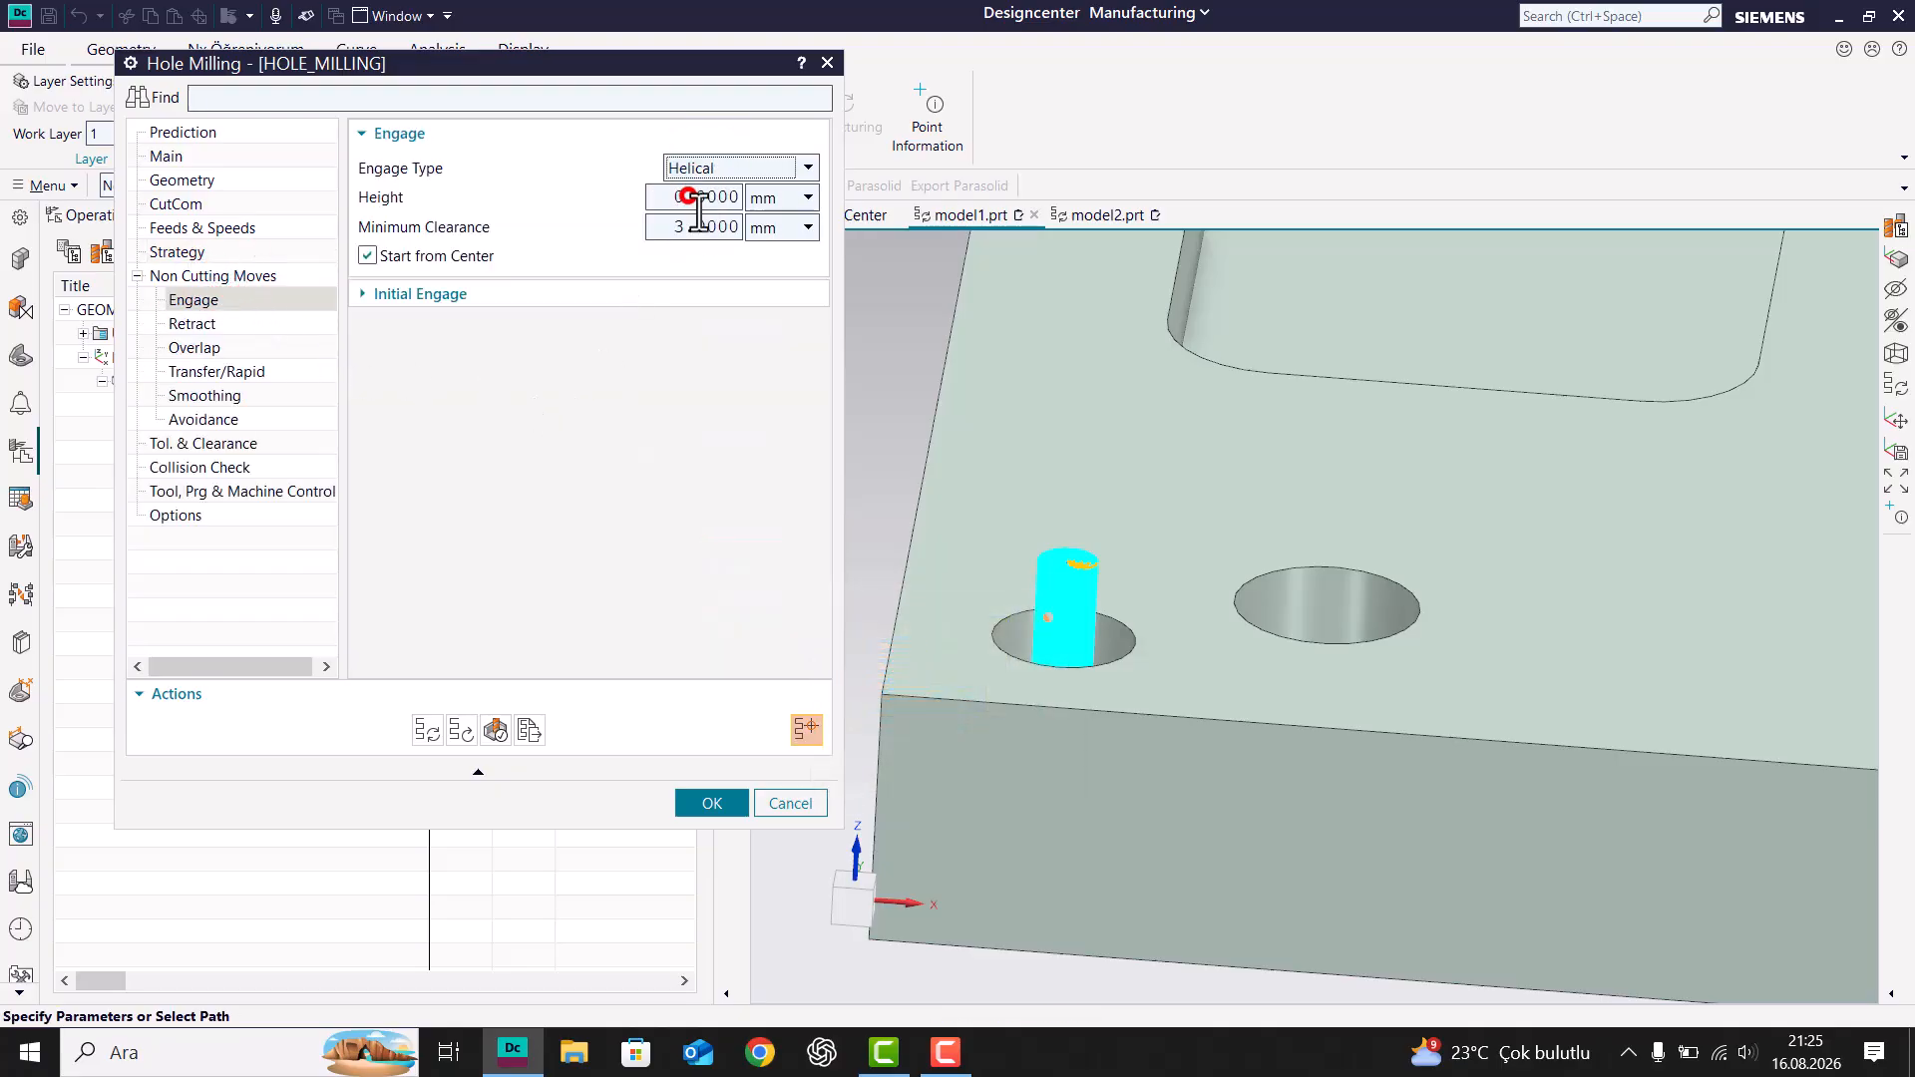
click(700, 166)
click(686, 239)
Step: Change the cut pattern to Spiral, regenerate the tool path and inspect it in the hole
click(188, 181)
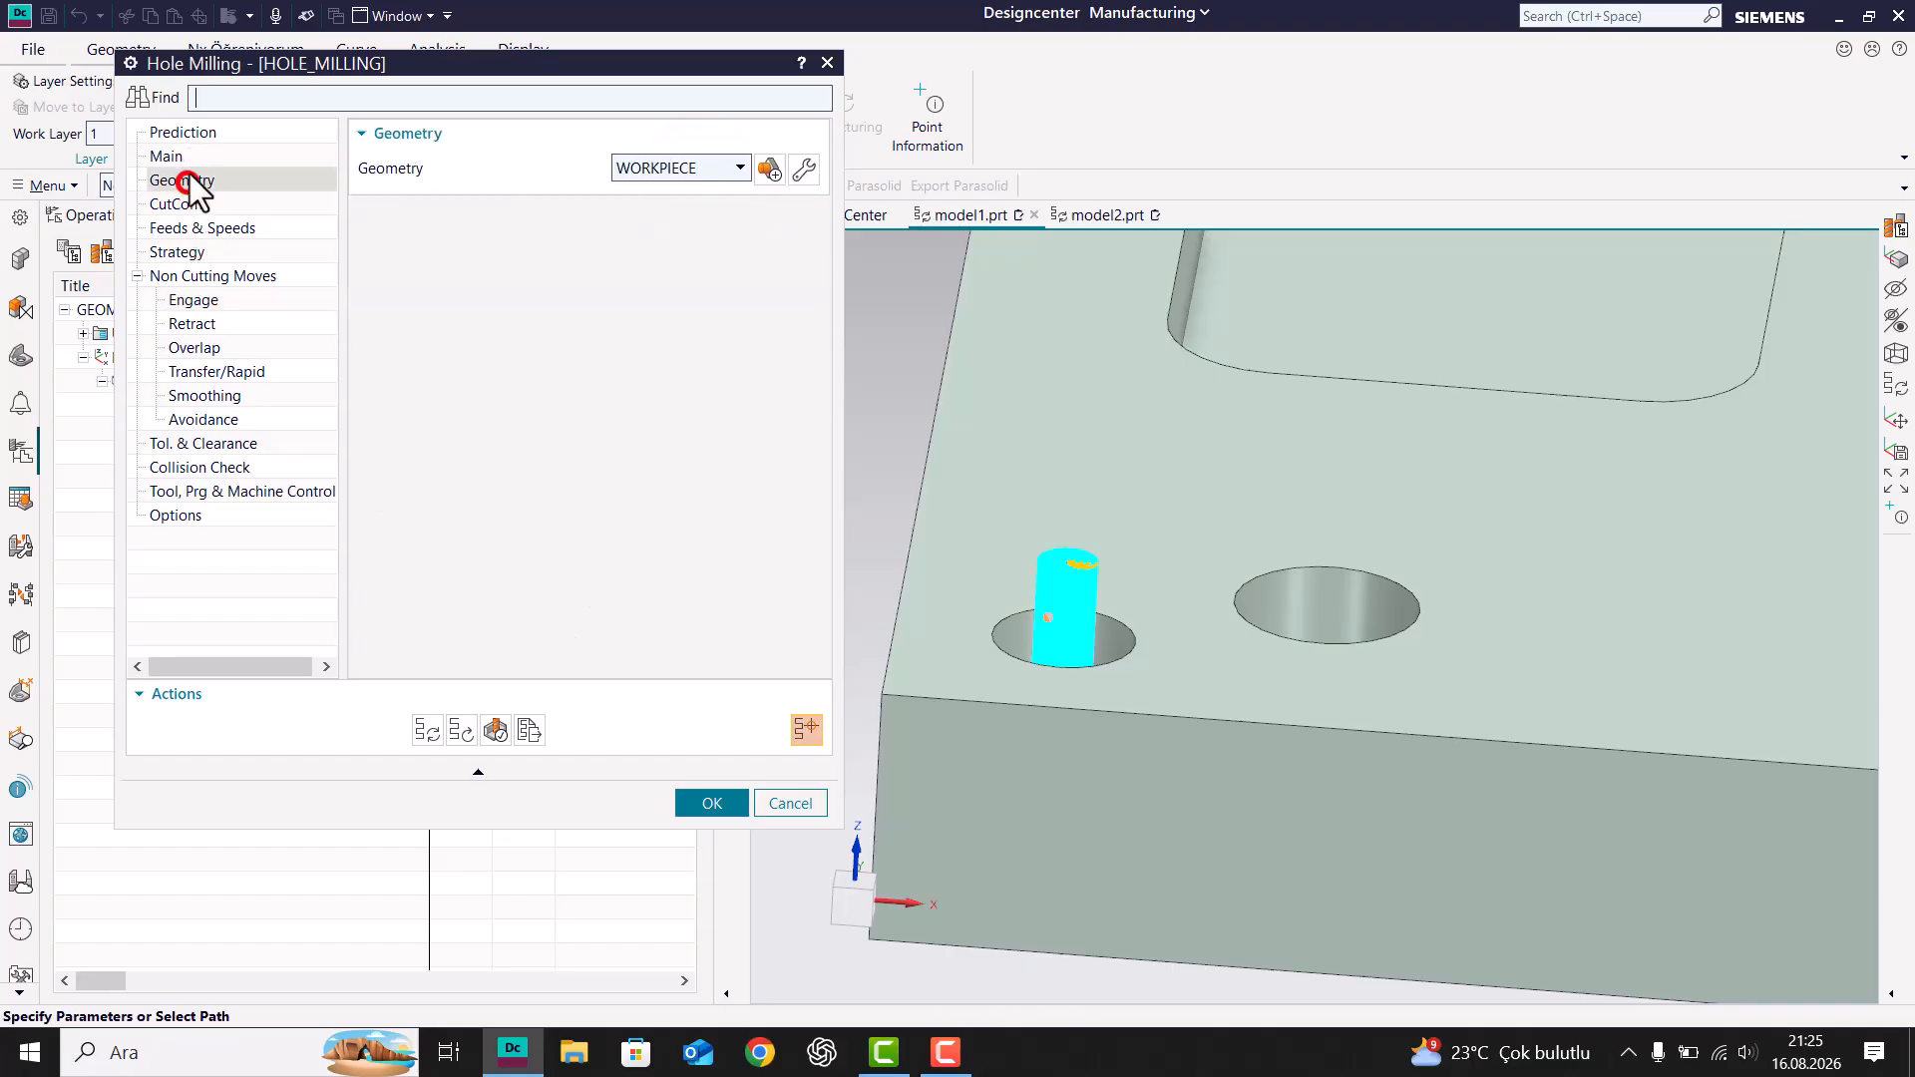
click(188, 160)
scroll(1128, 556, down, 4)
middle_drag(1128, 556, 1130, 610)
scroll(1103, 743, up, 5)
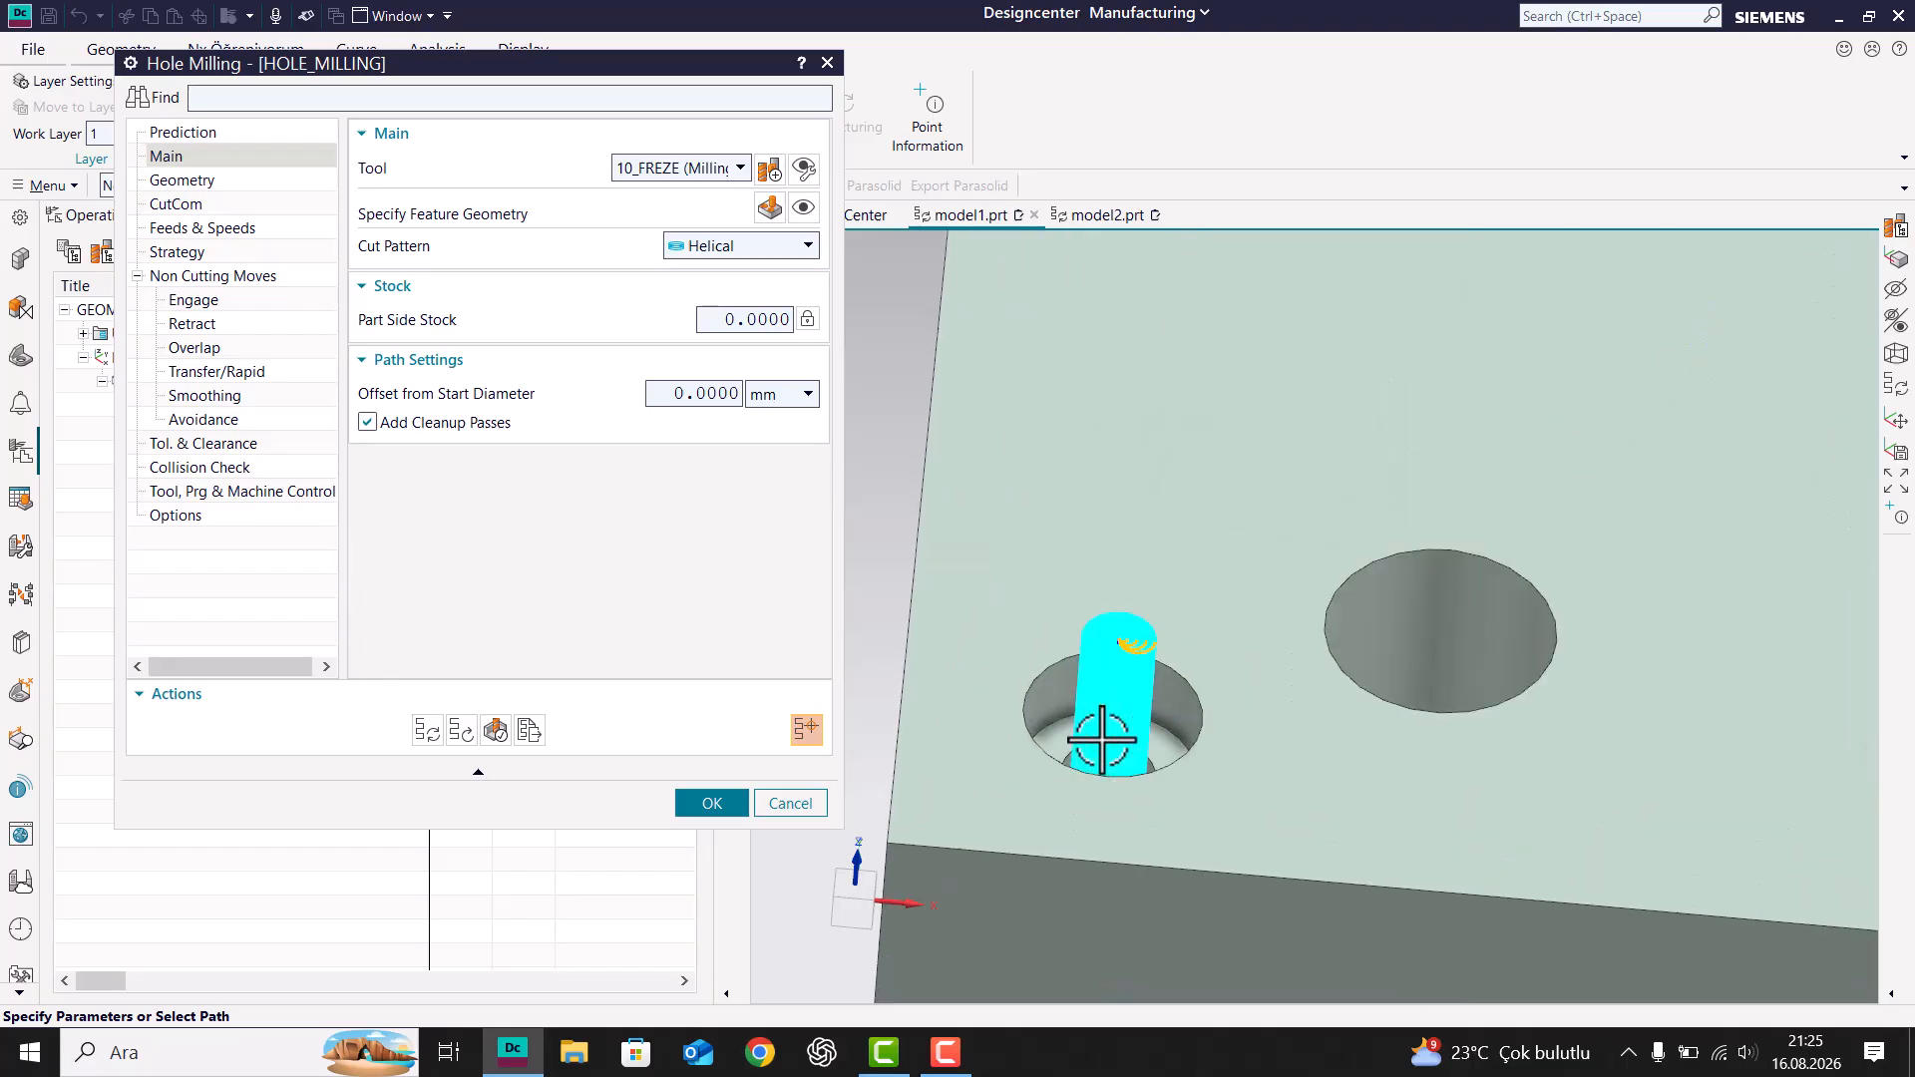
scroll(1055, 549, down, 3)
click(795, 249)
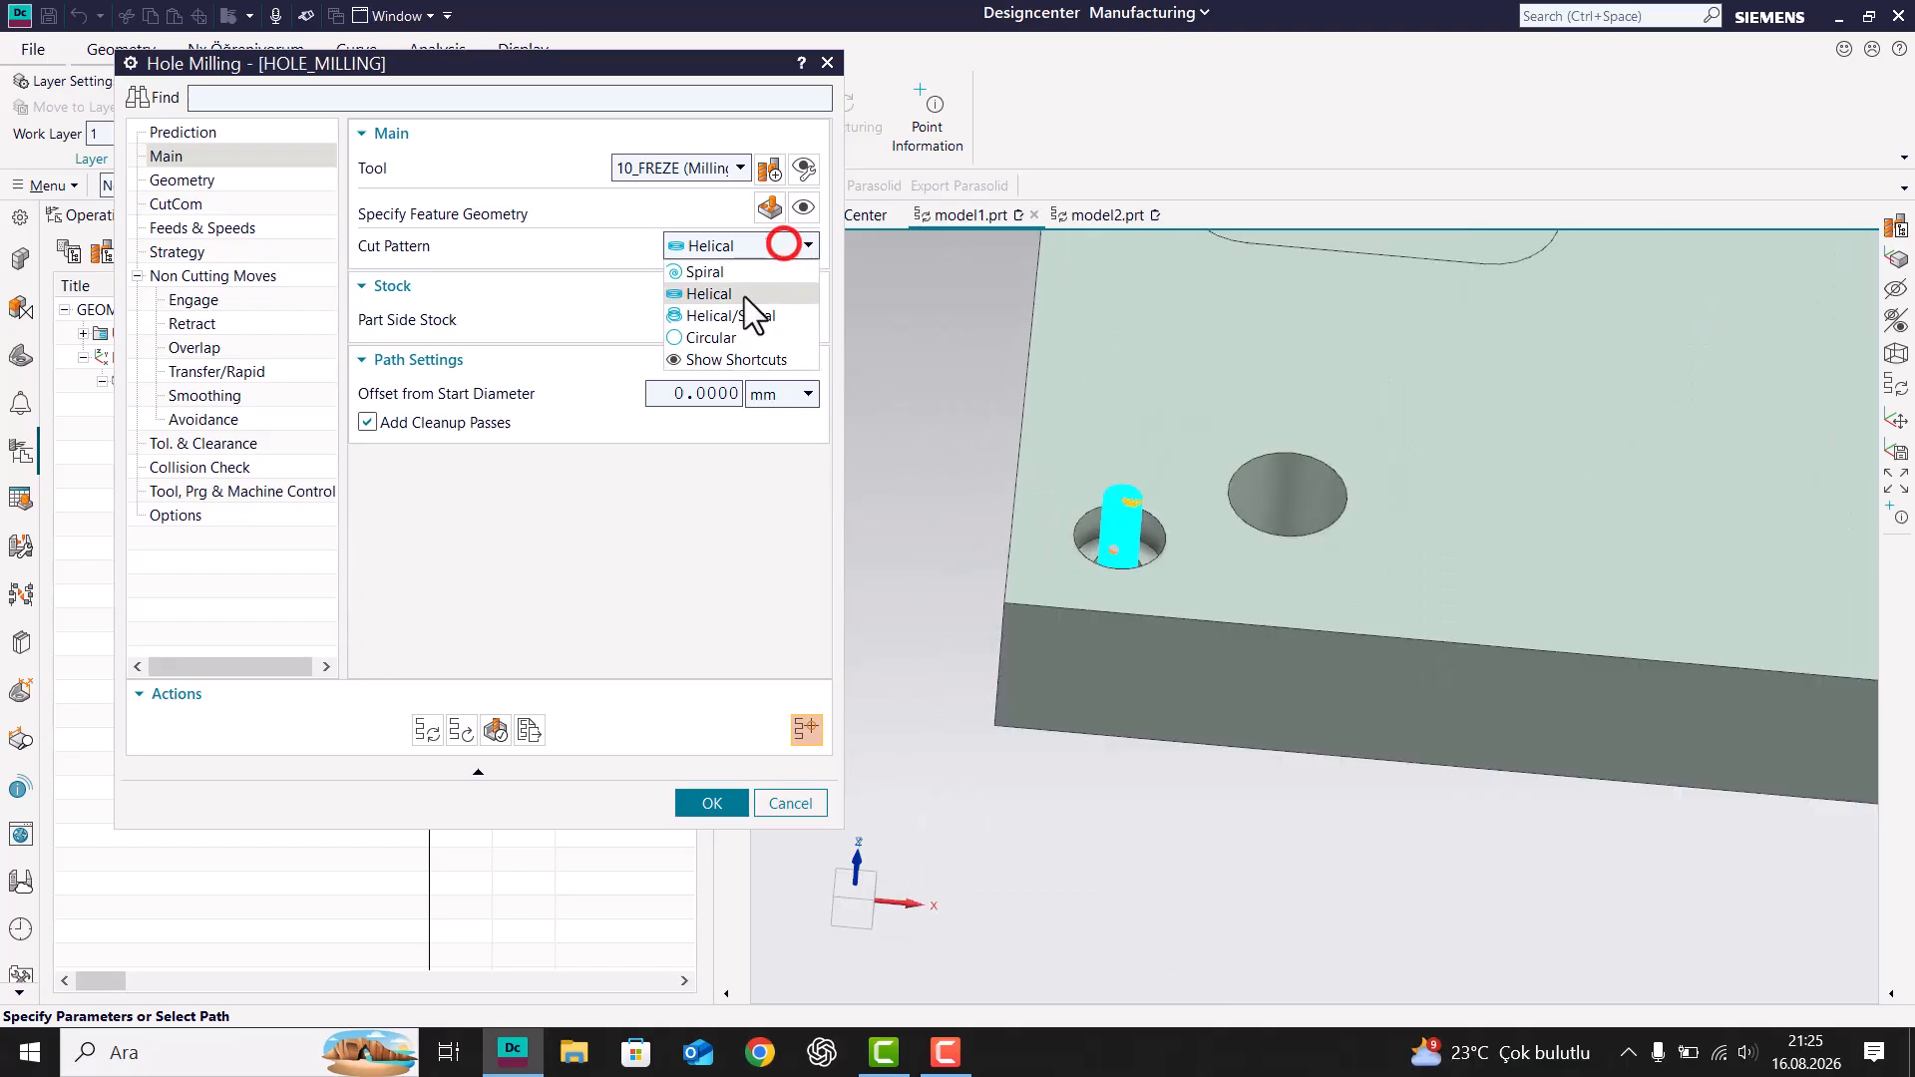
click(744, 277)
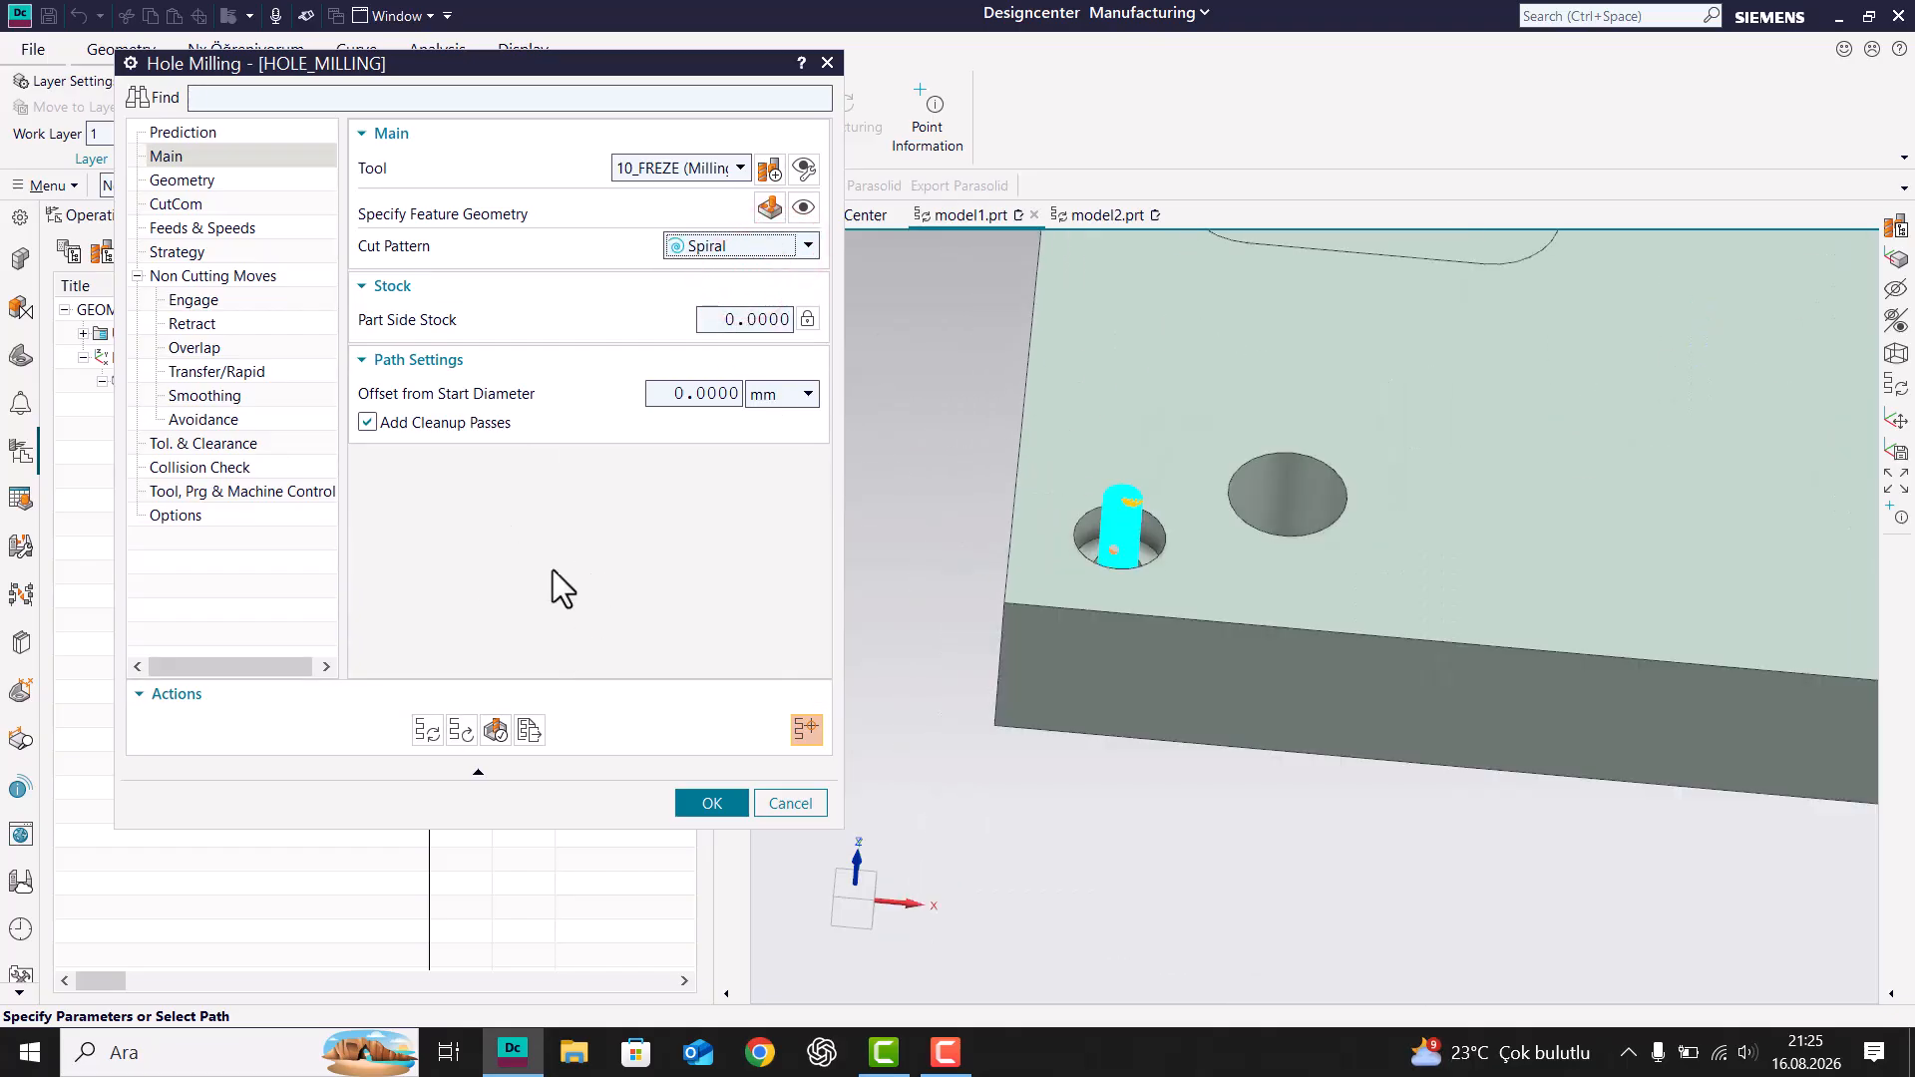
click(426, 731)
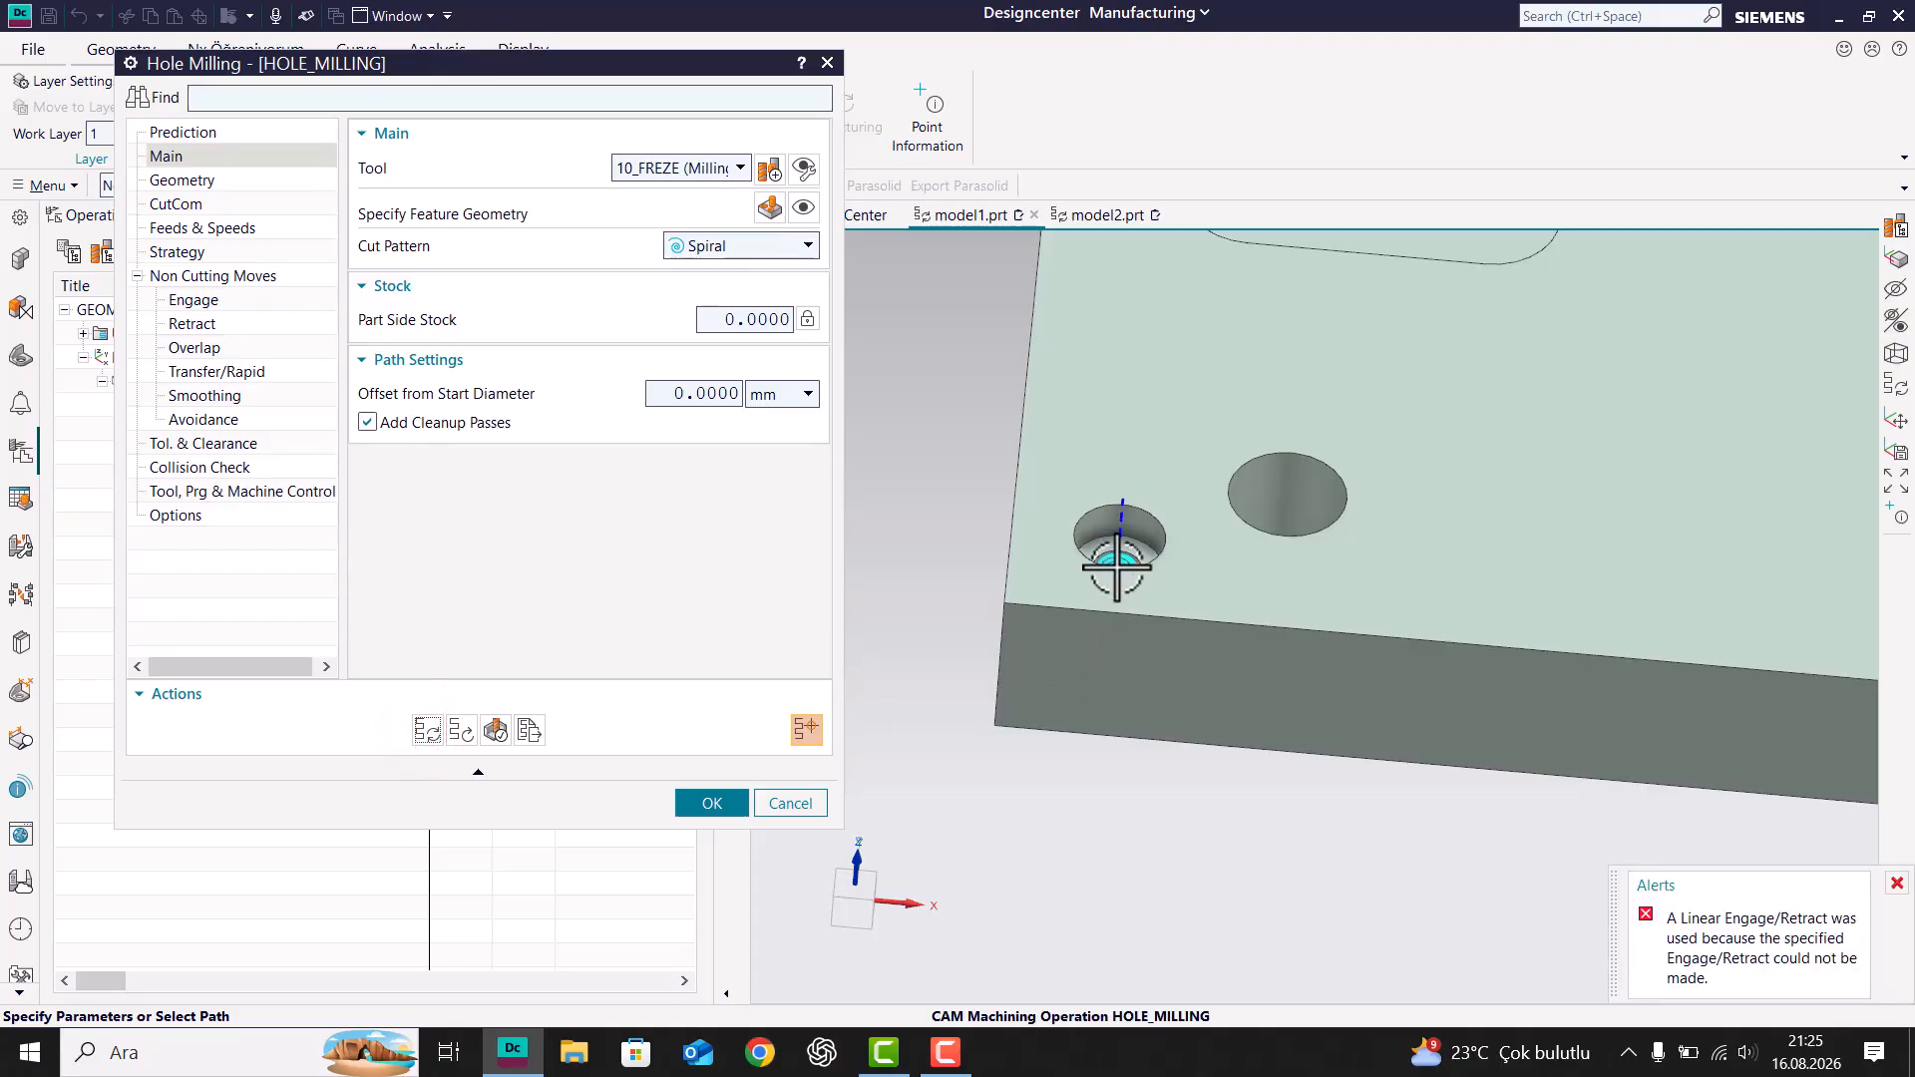
scroll(1107, 571, up, 3)
scroll(1107, 570, up, 2)
mouse_move(1111, 556)
middle_down()
mouse_move(1082, 572)
mouse_move(1122, 573)
middle_up()
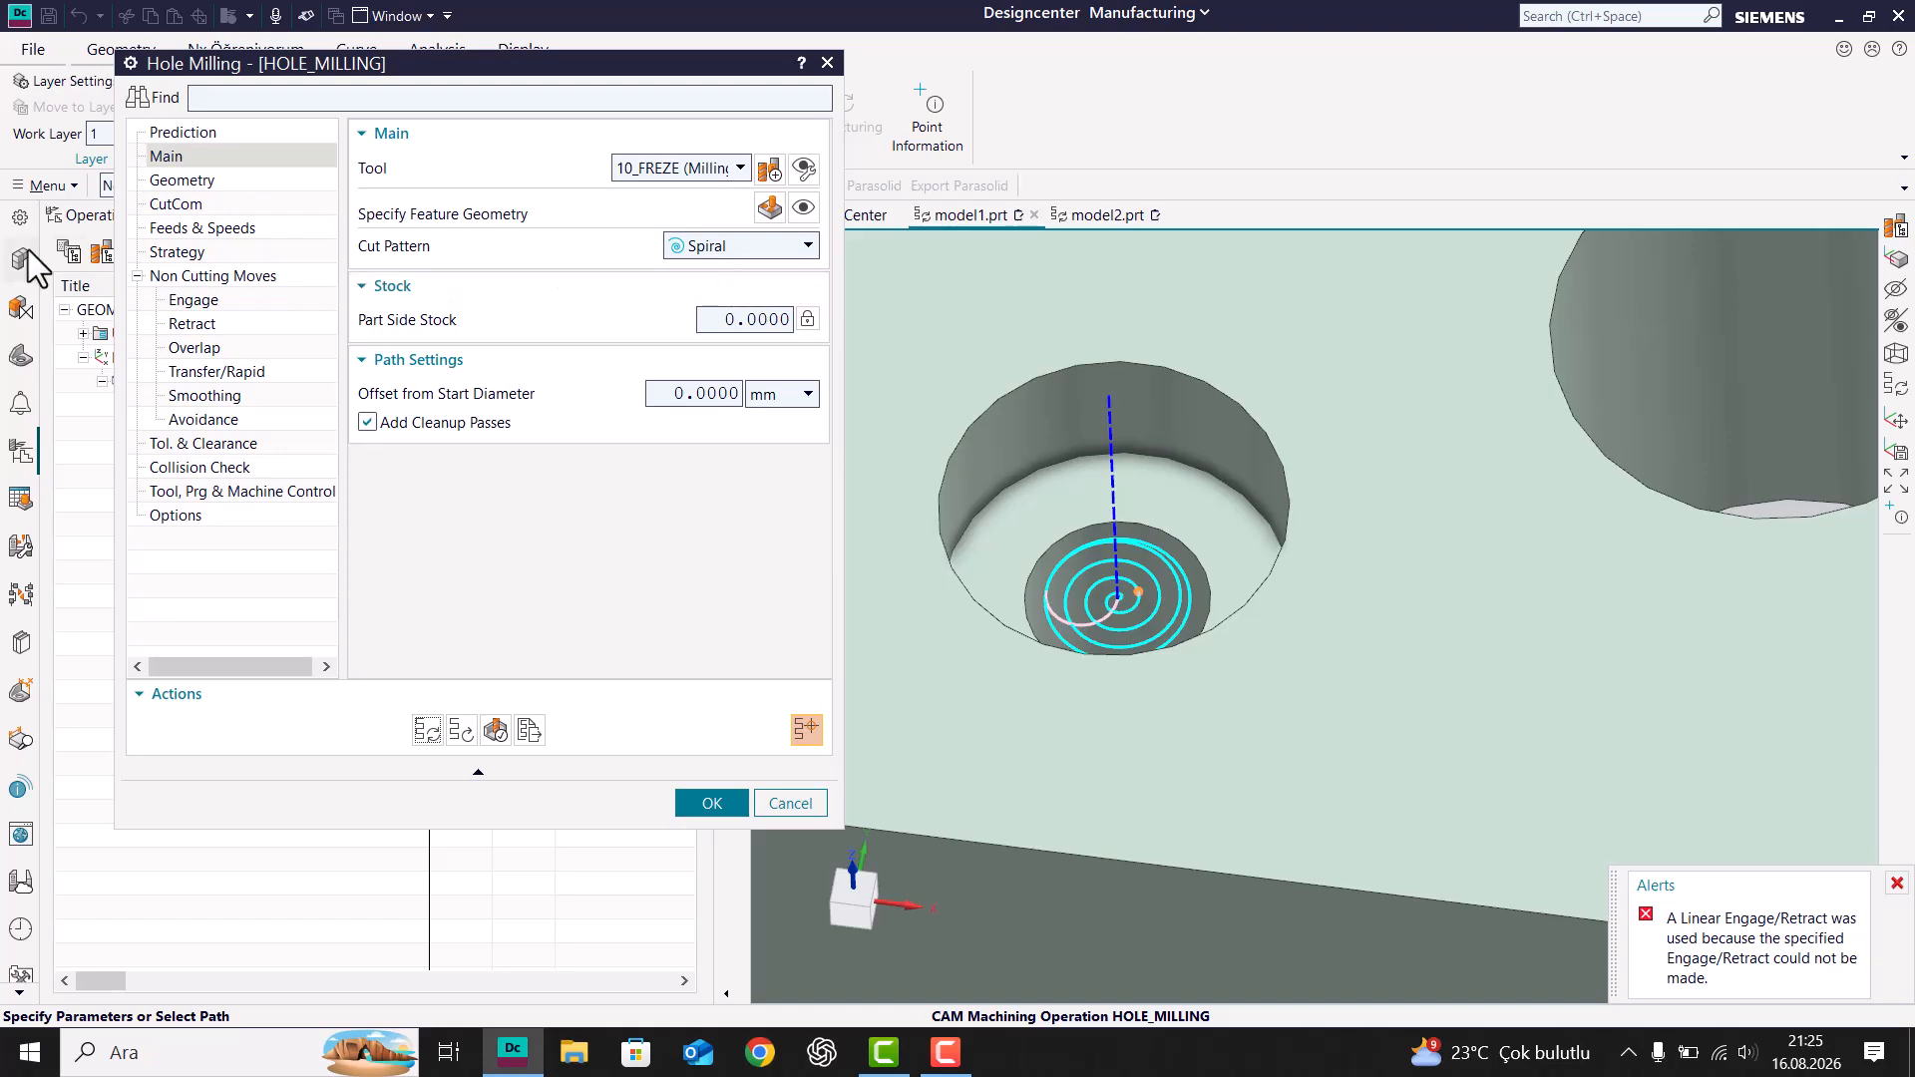
Step: Check the strategy settings, switch the cut pattern to Helical/Spiral and regenerate the tool path
click(202, 251)
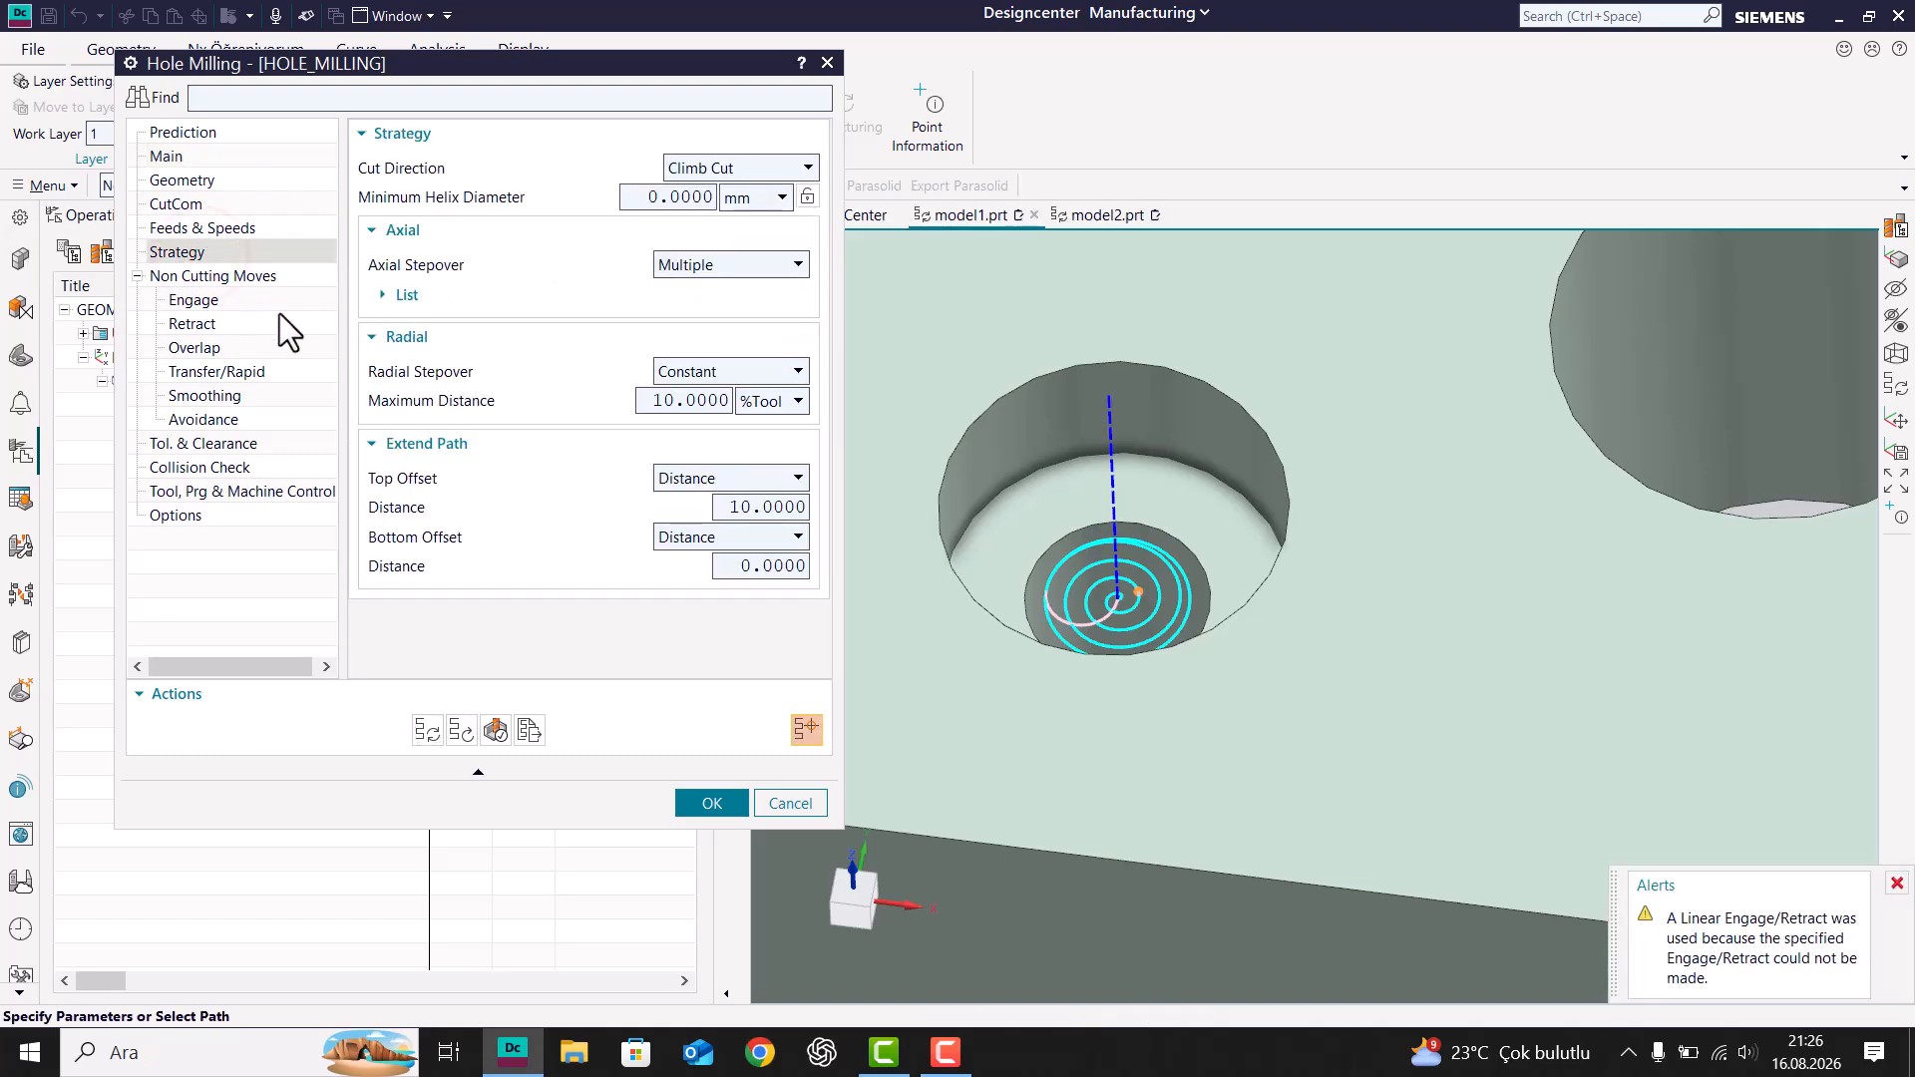
click(189, 158)
click(688, 249)
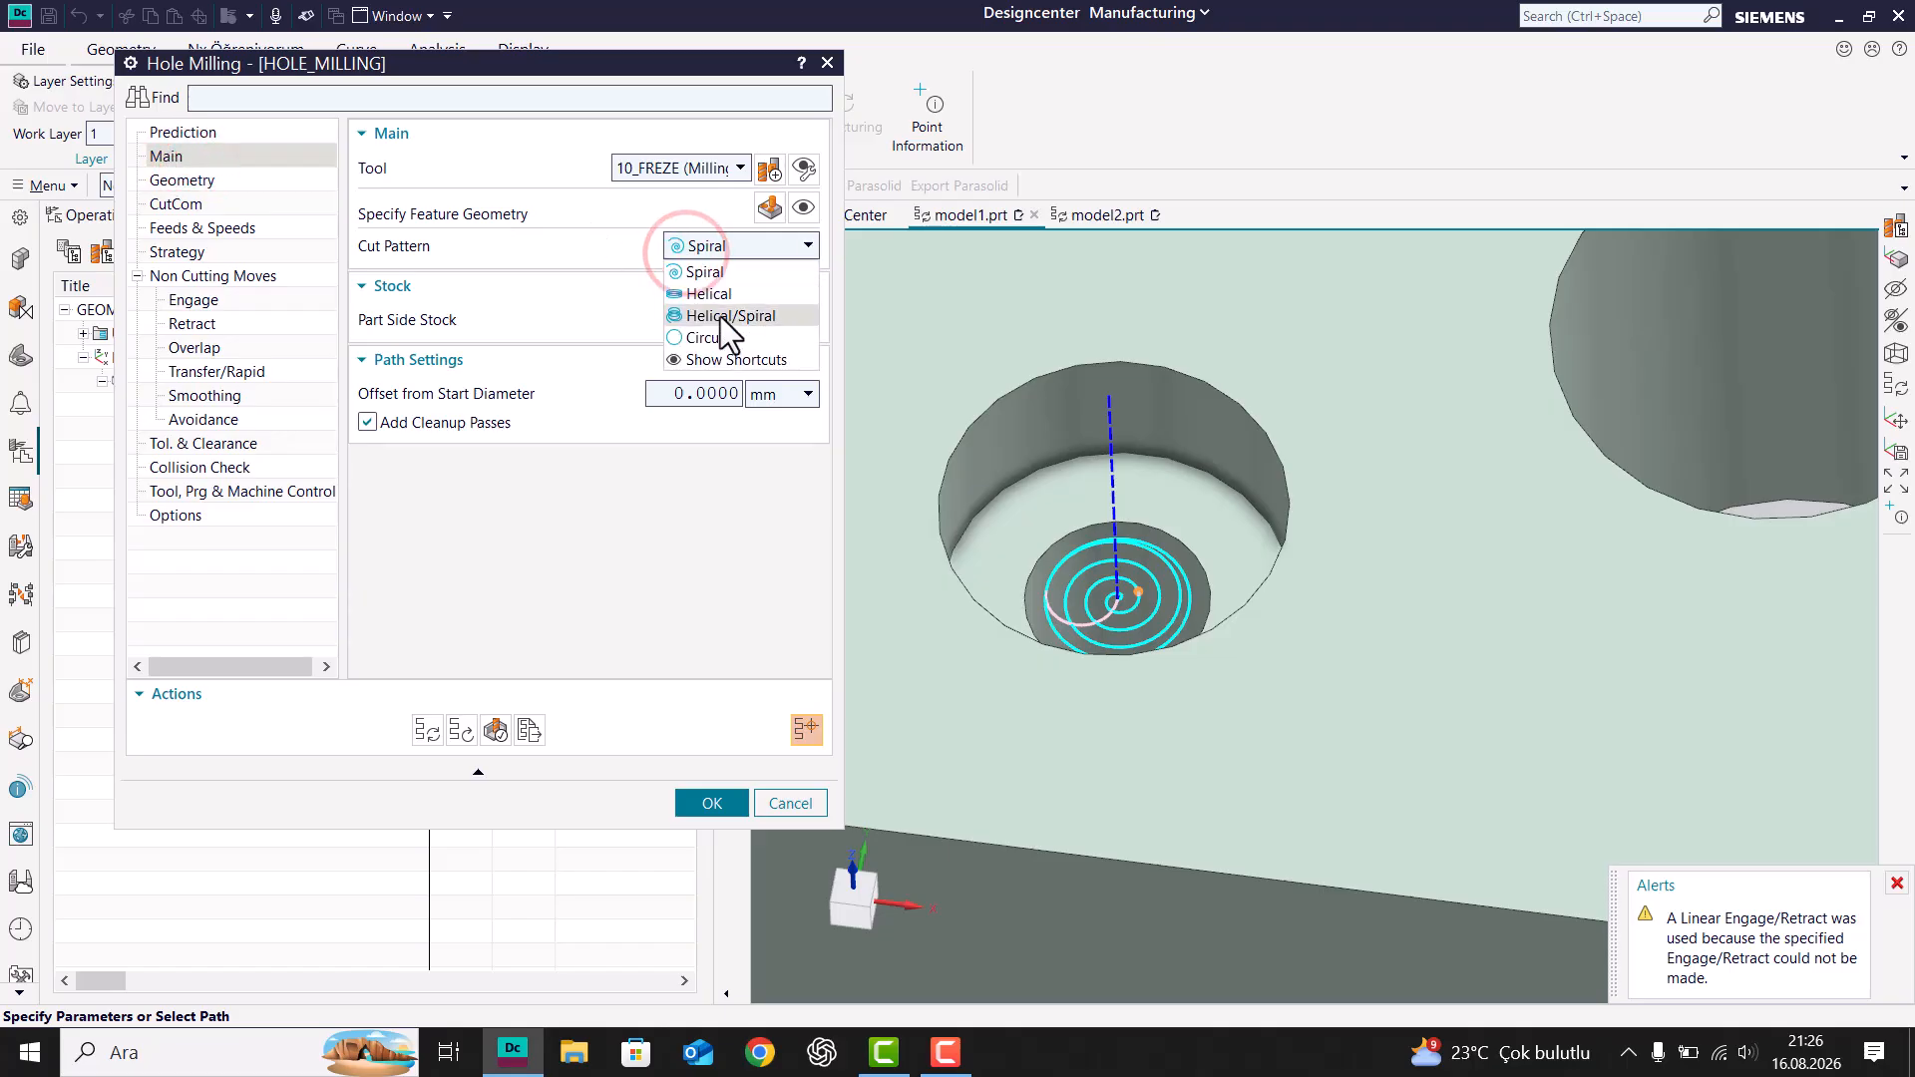
click(720, 315)
click(427, 730)
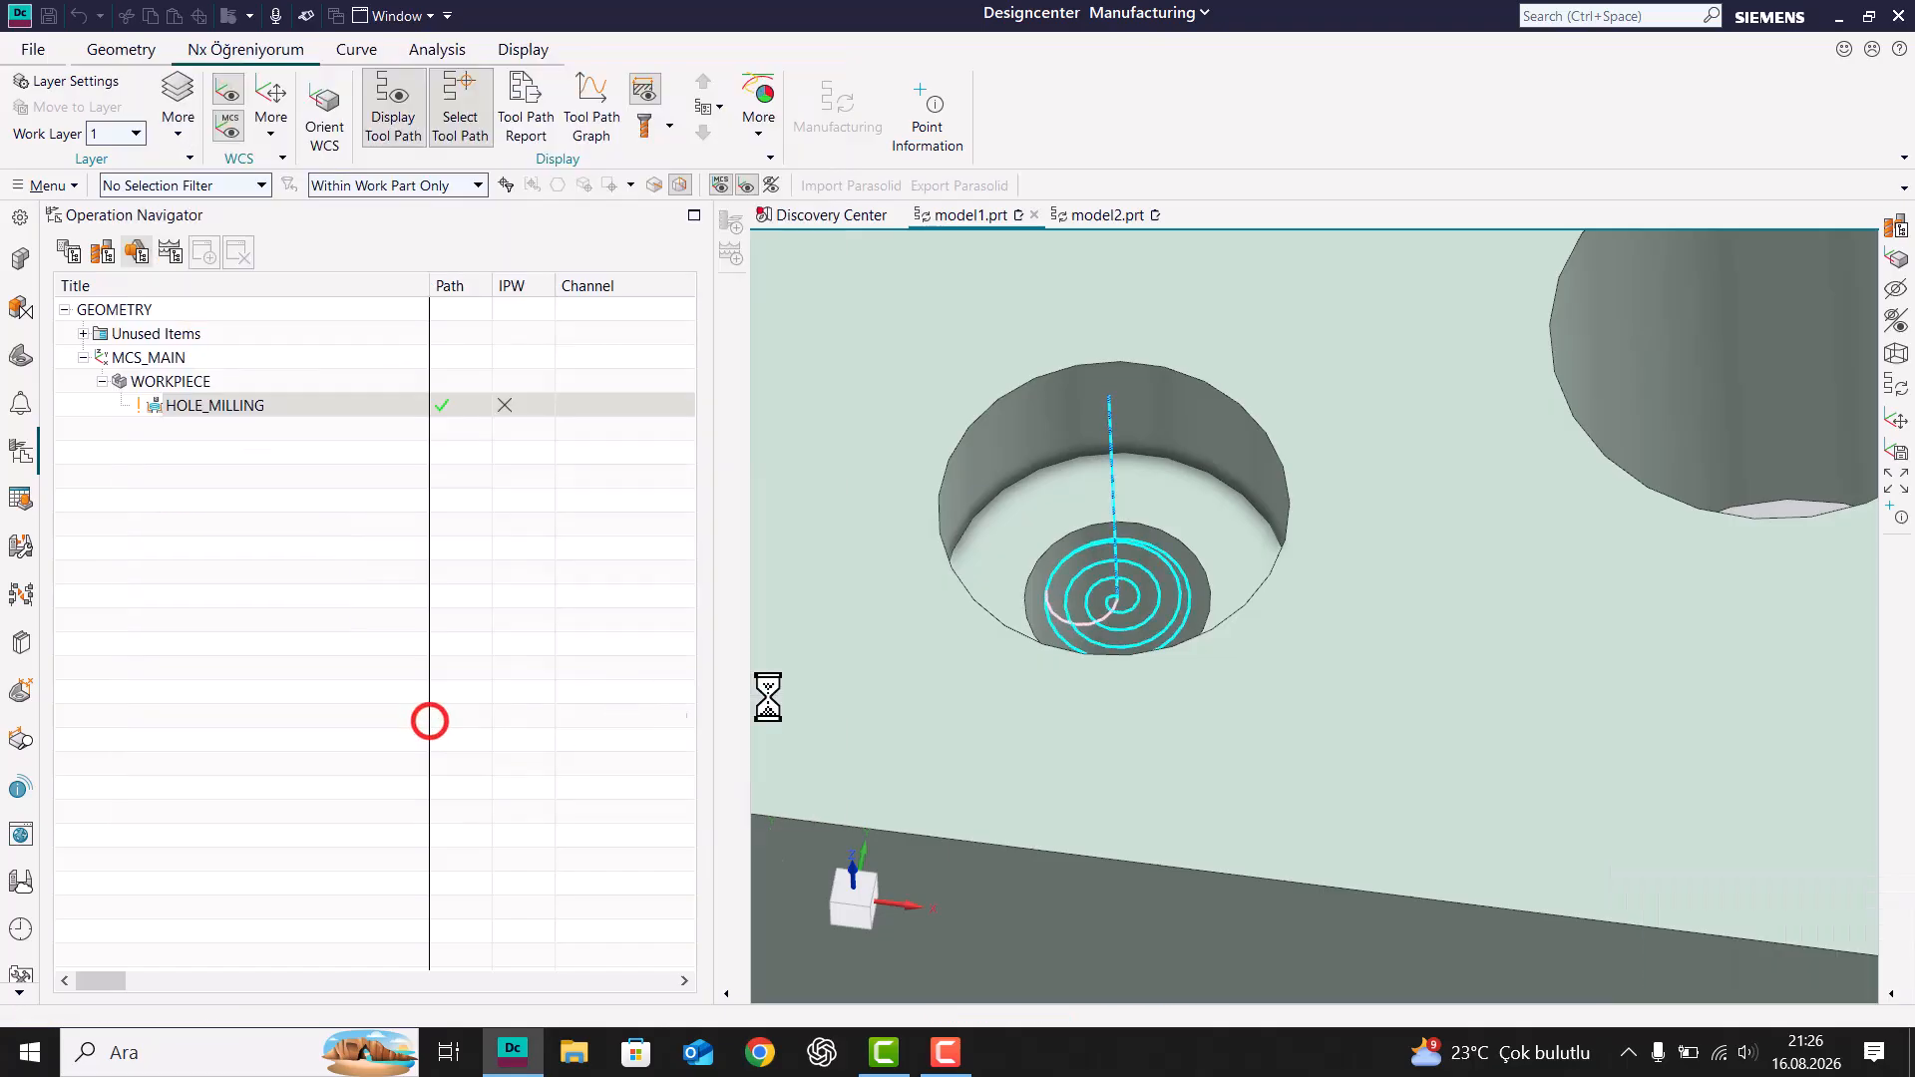
Step: Set the cut pattern to Circular and regenerate the tool path, keeping the pattern choices as a plain list
click(690, 248)
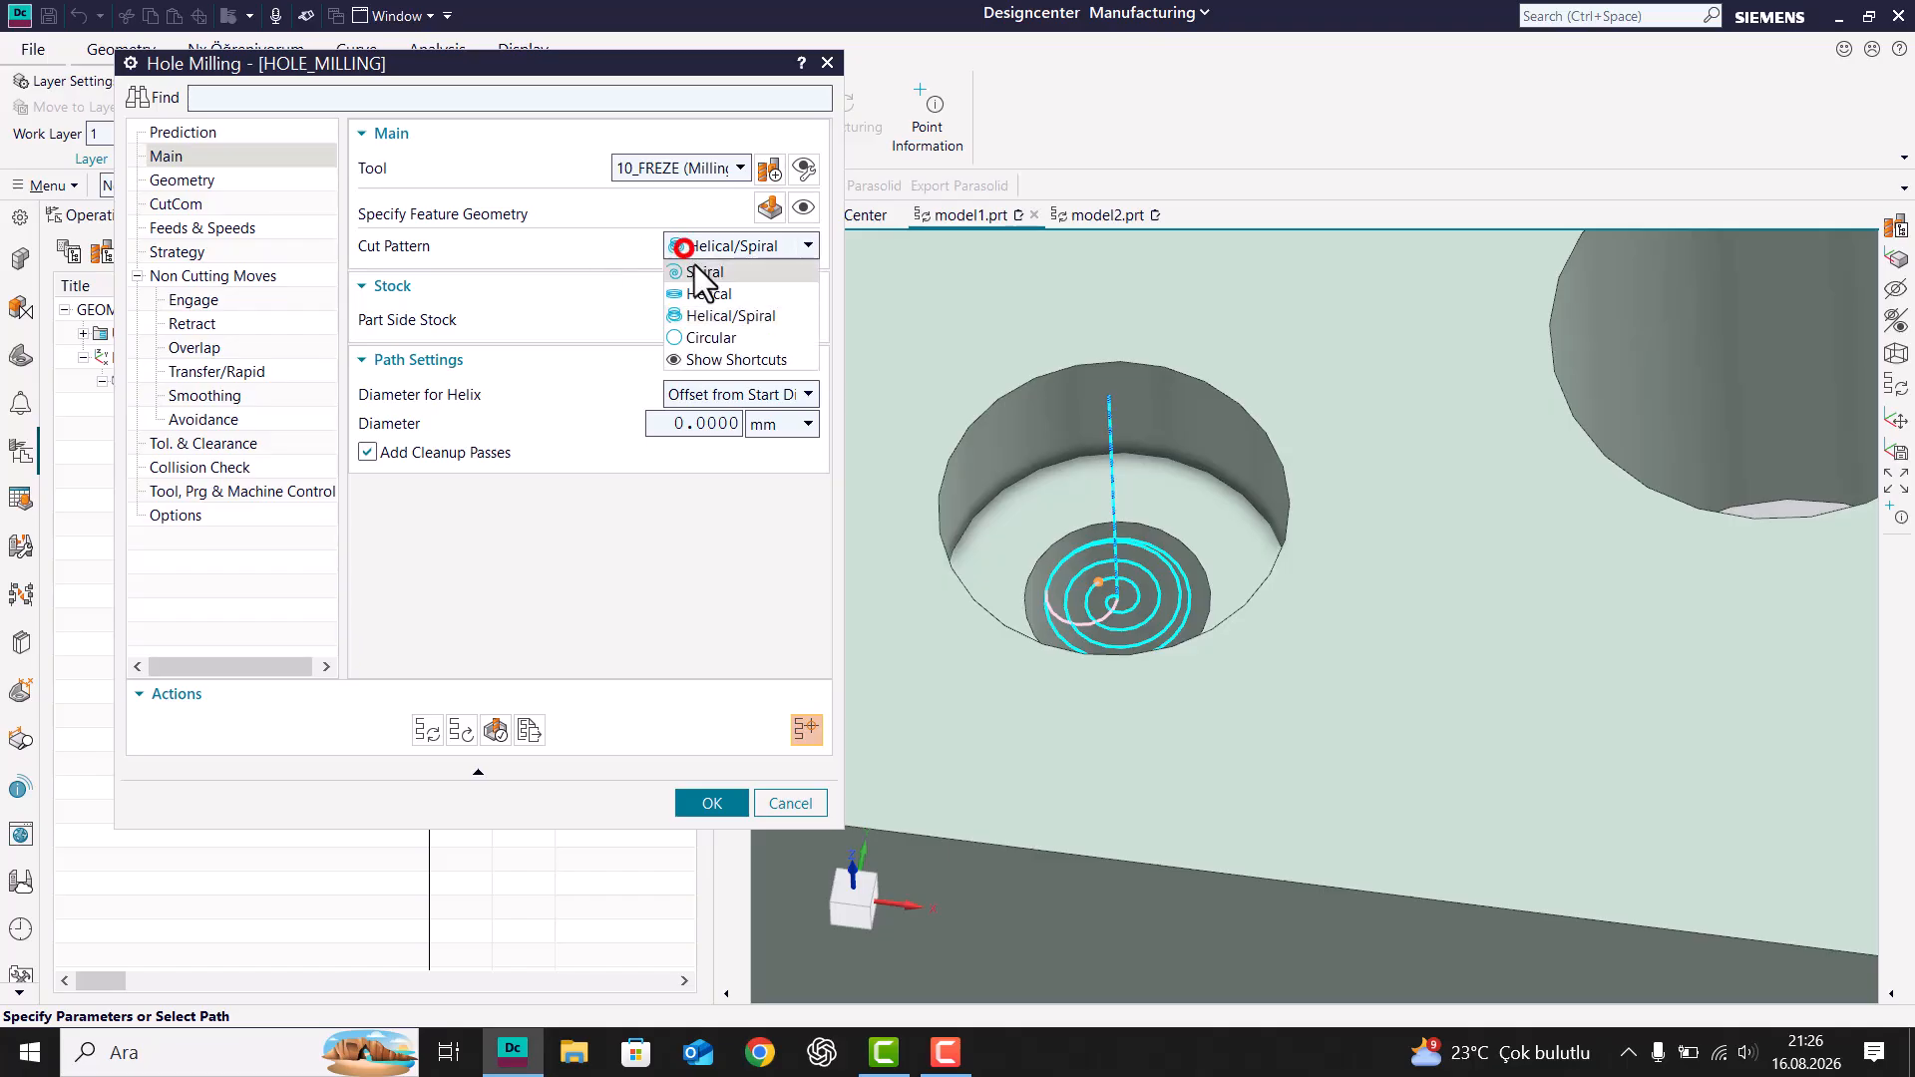
click(736, 357)
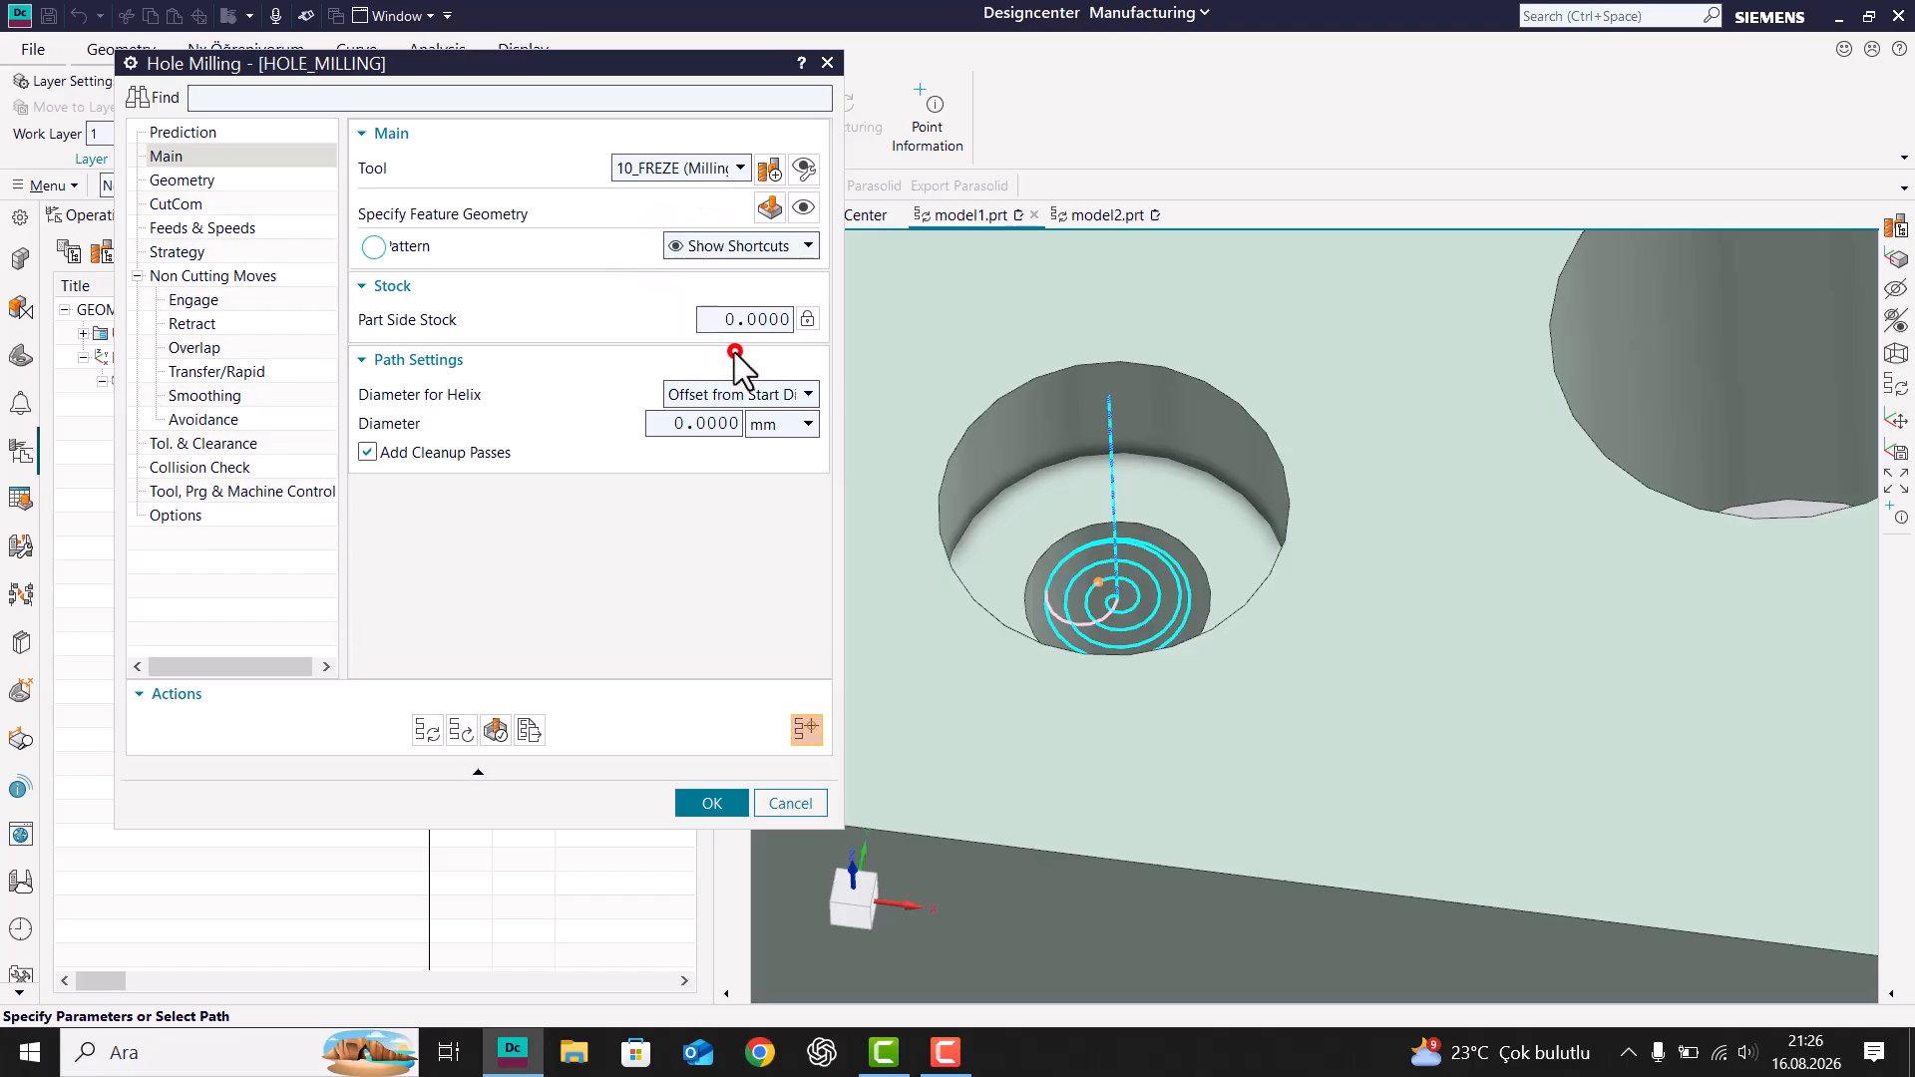
click(778, 245)
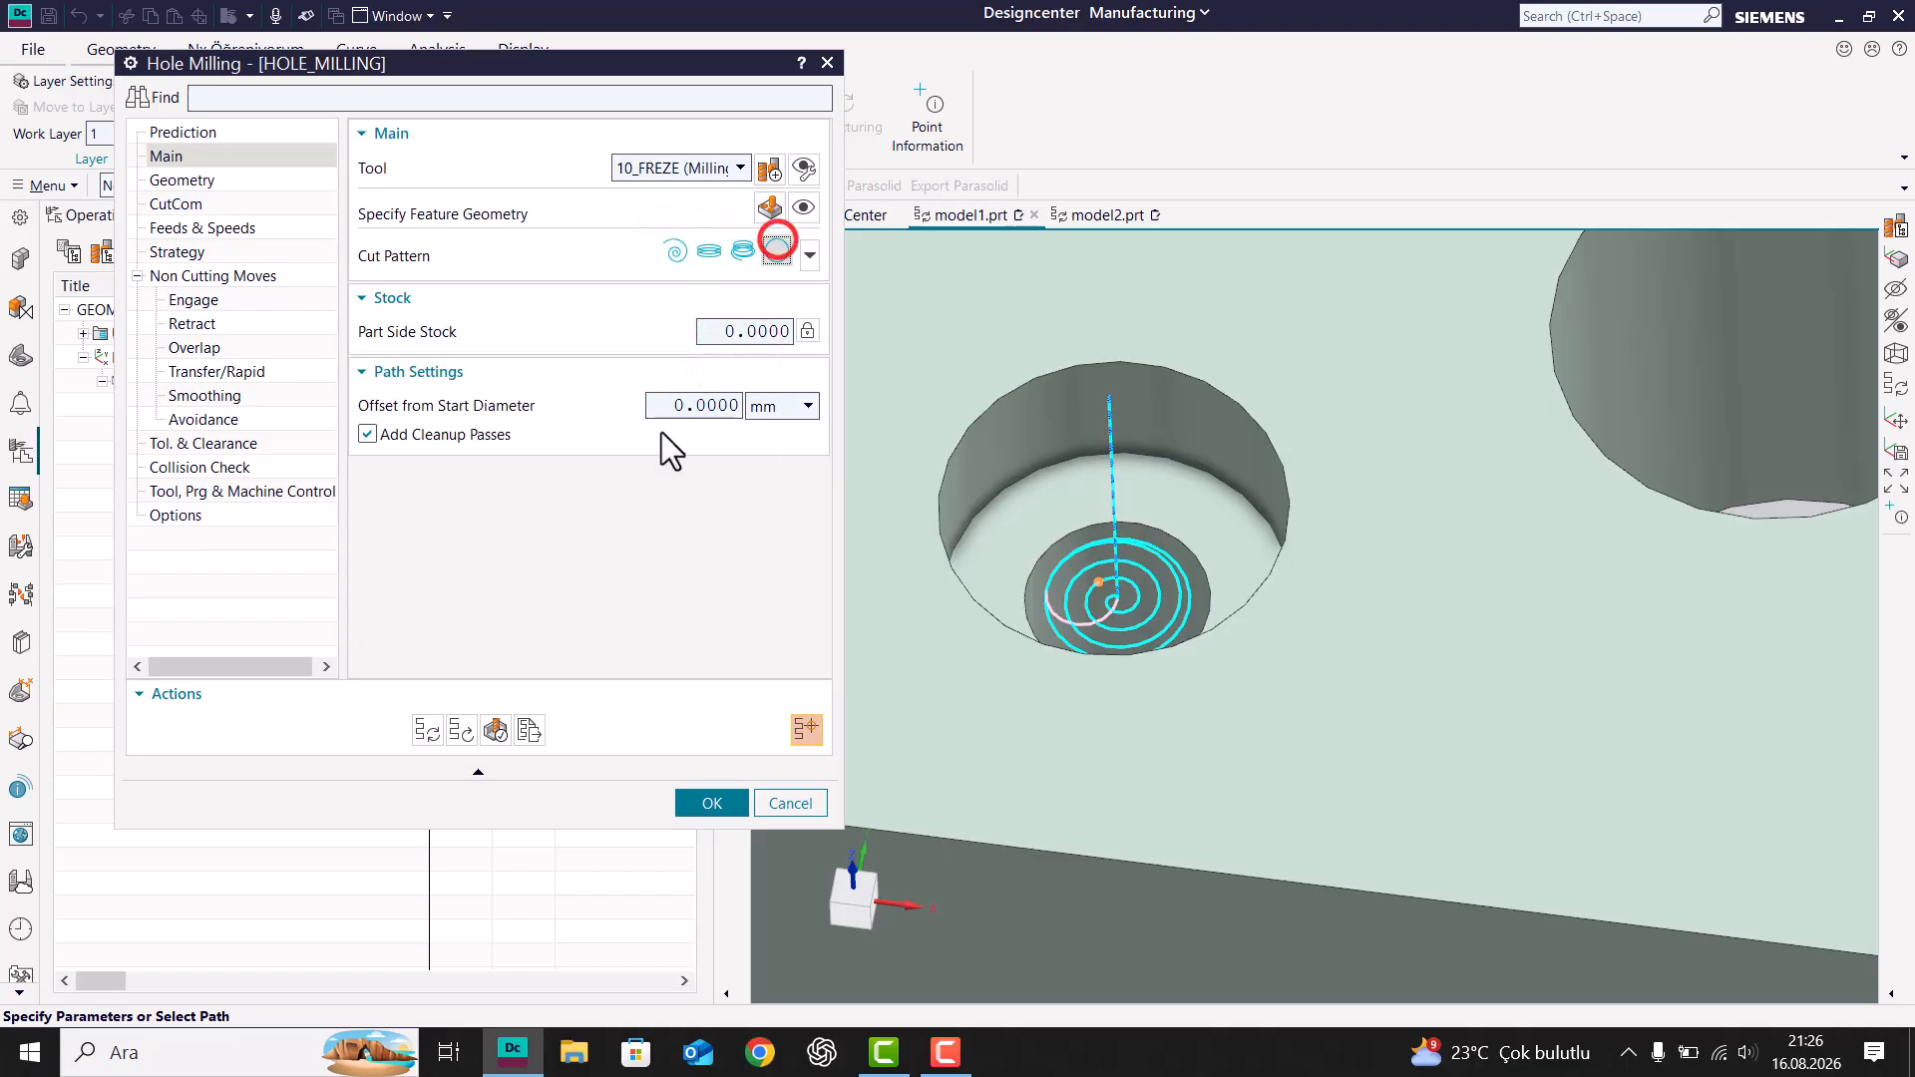
click(809, 258)
click(836, 381)
click(789, 249)
click(716, 390)
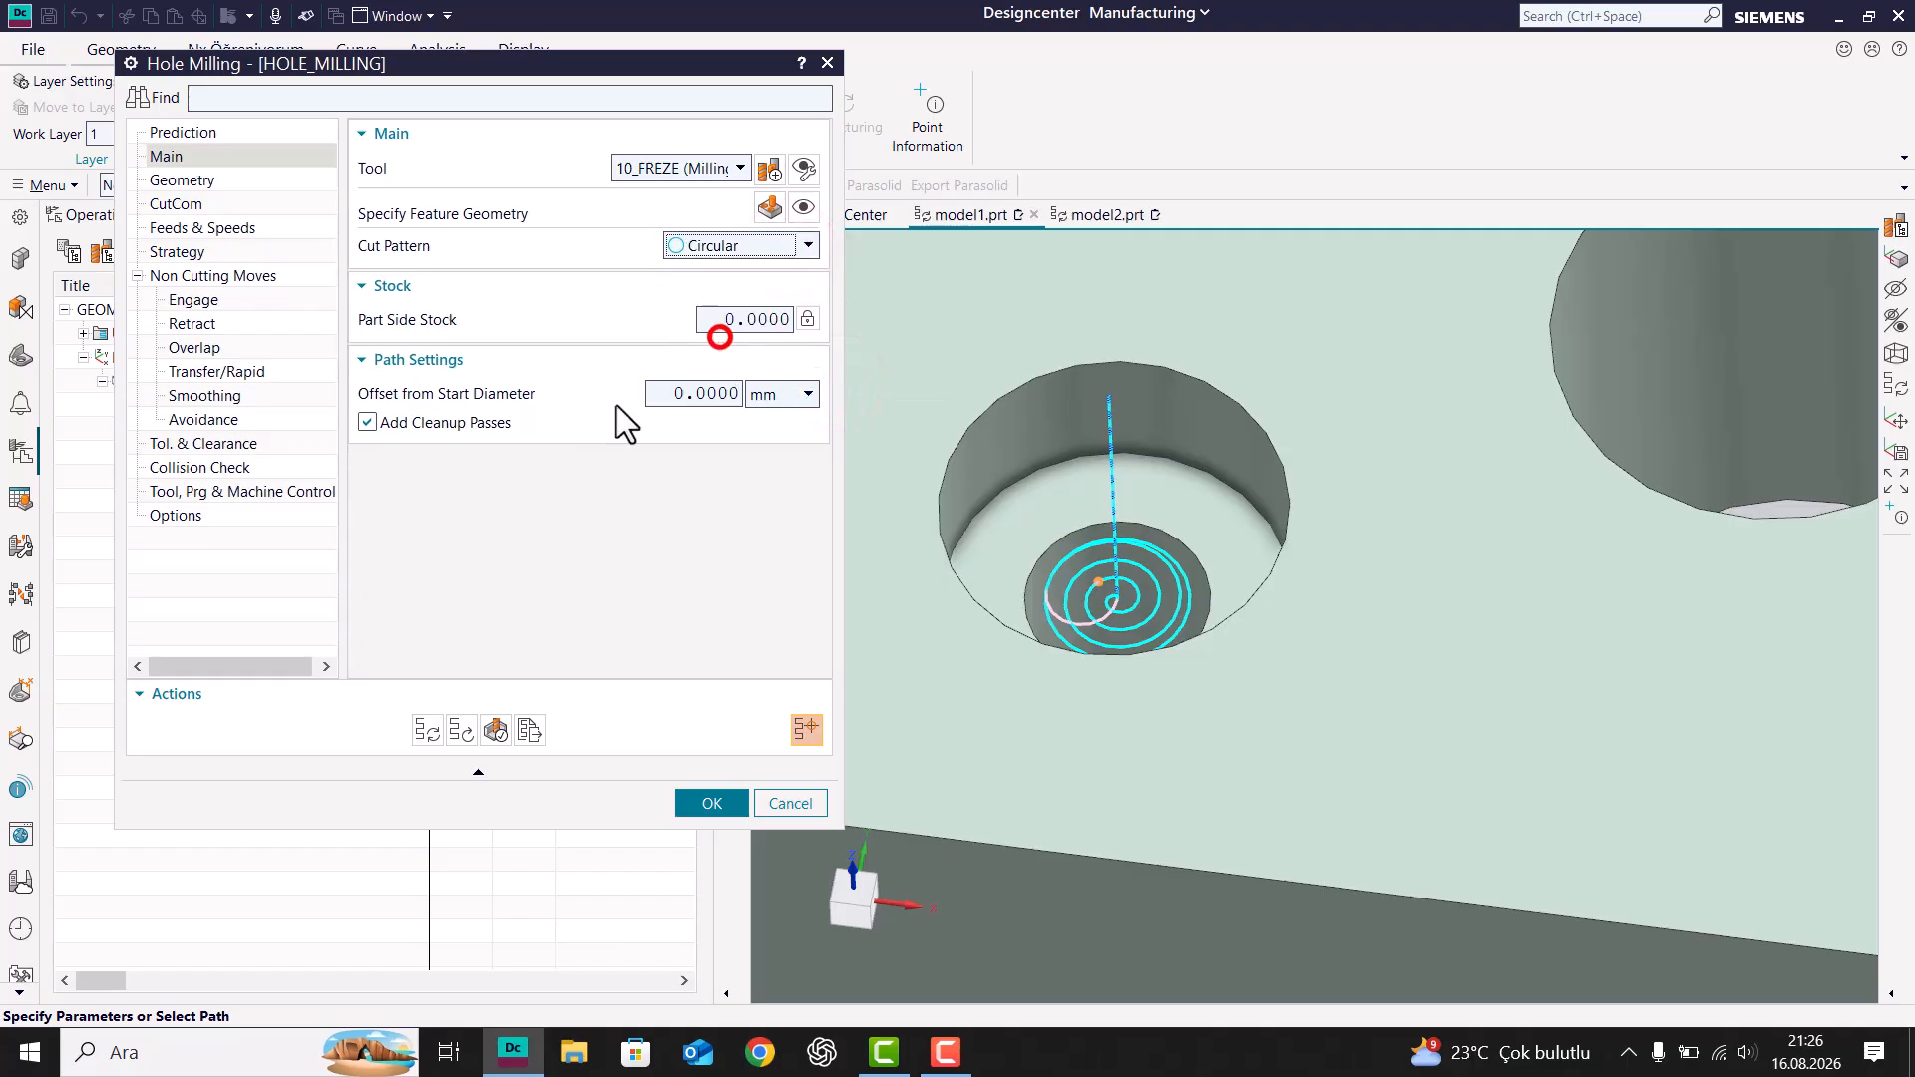
click(421, 730)
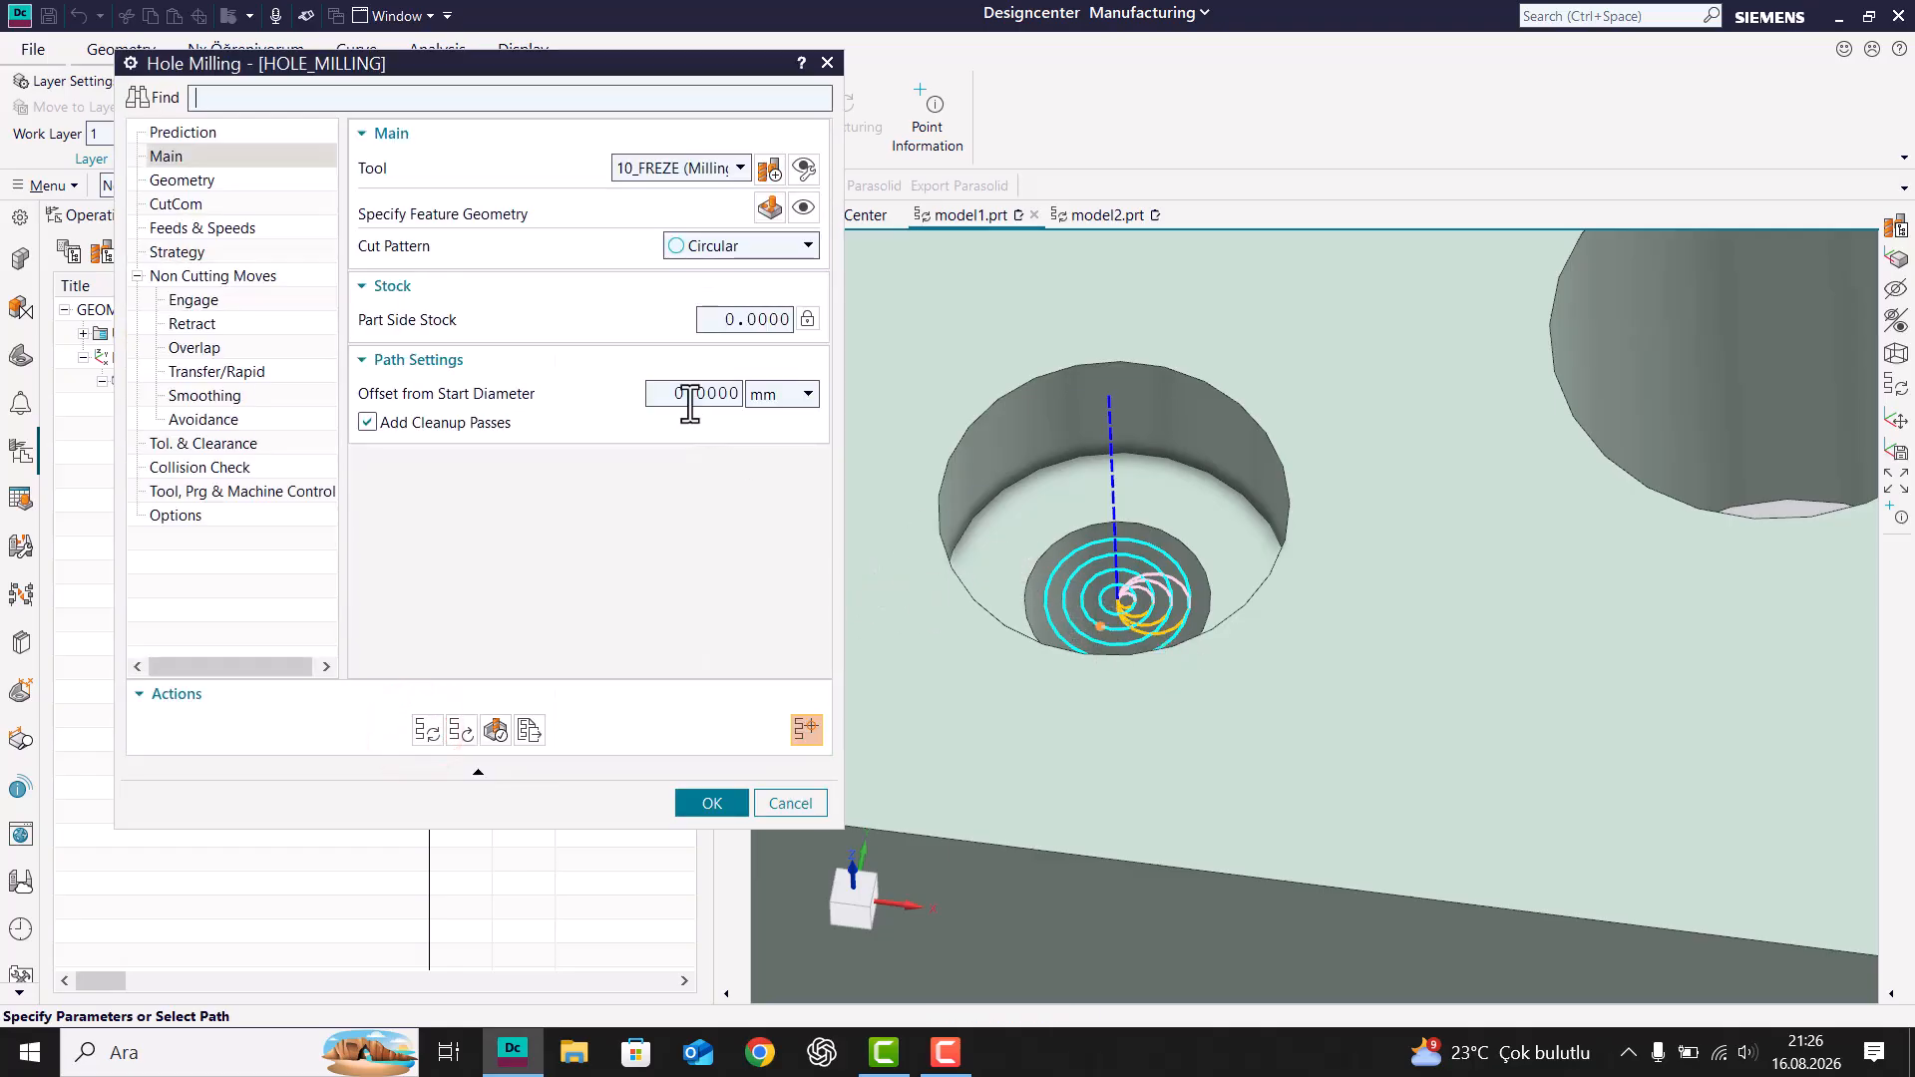
Step: Set the engage type to Helical in the non-cutting moves and regenerate the tool path
click(200, 301)
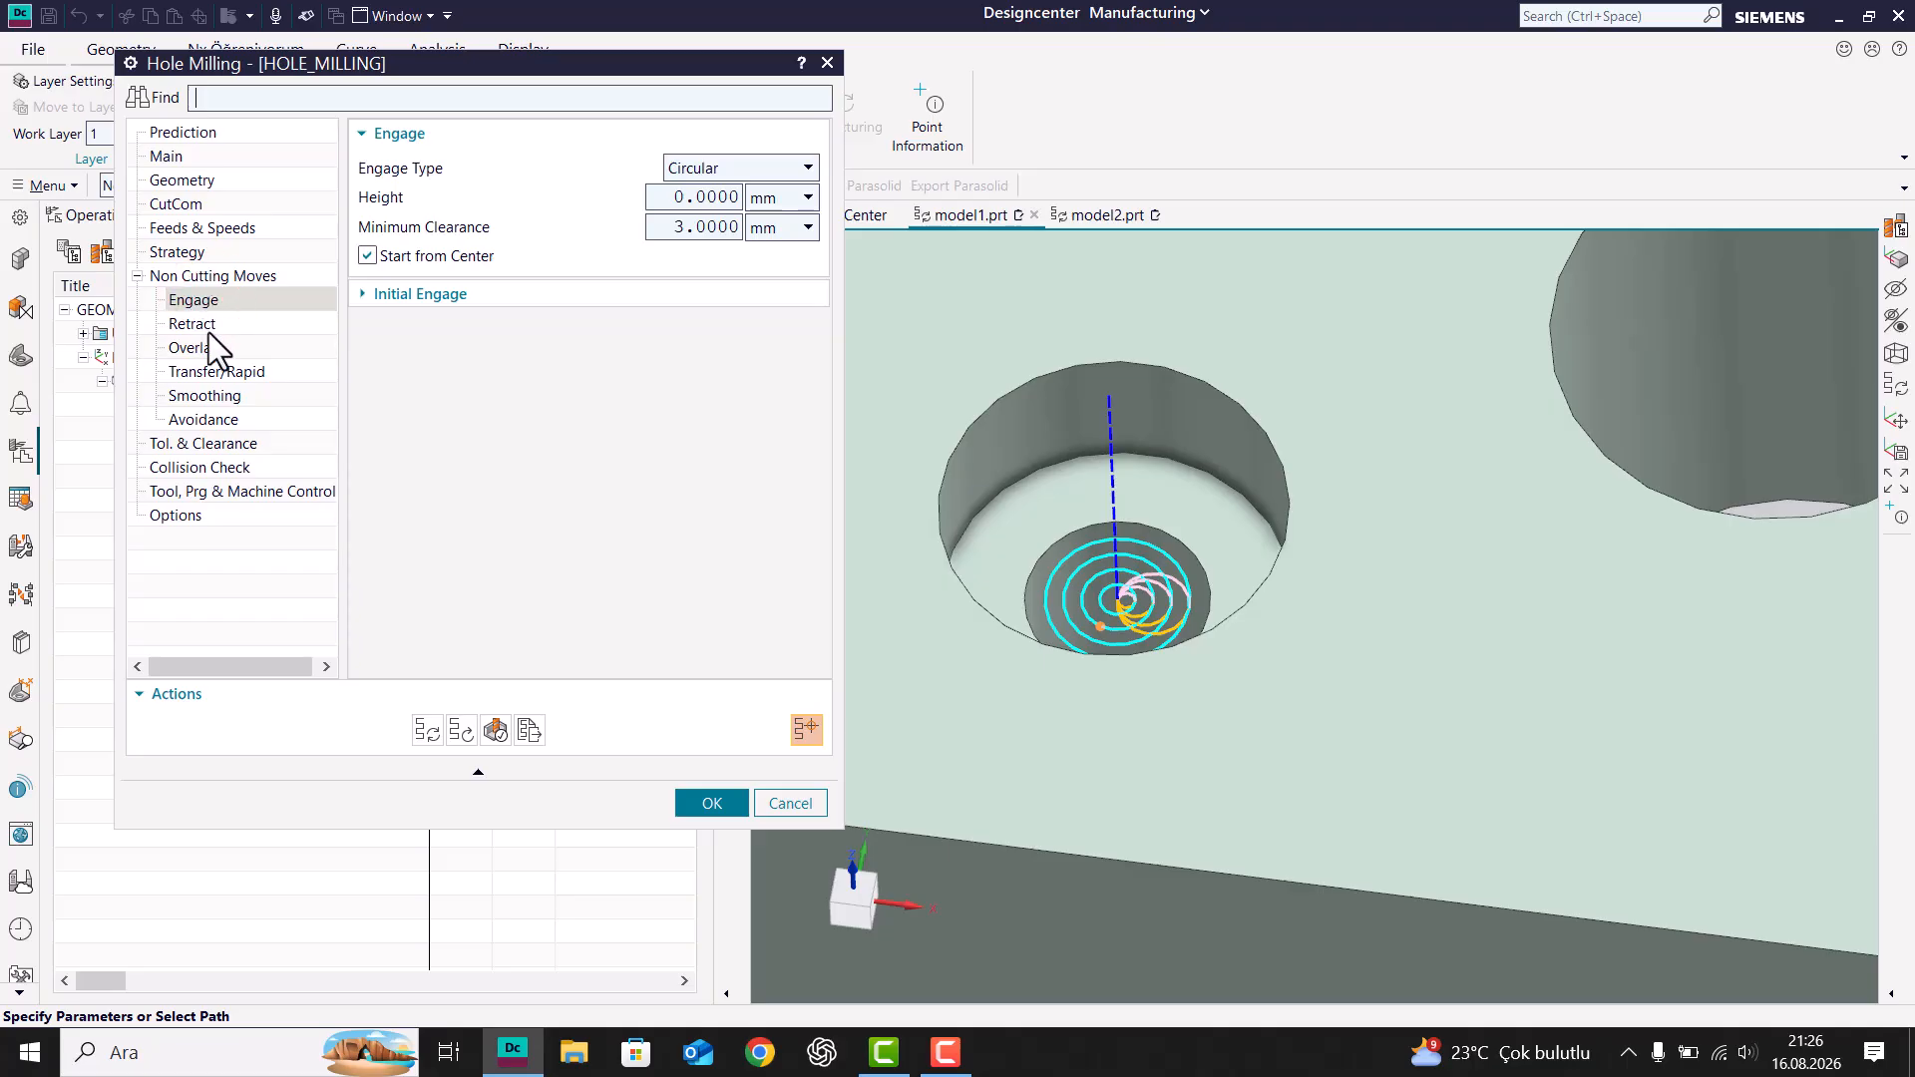
click(714, 193)
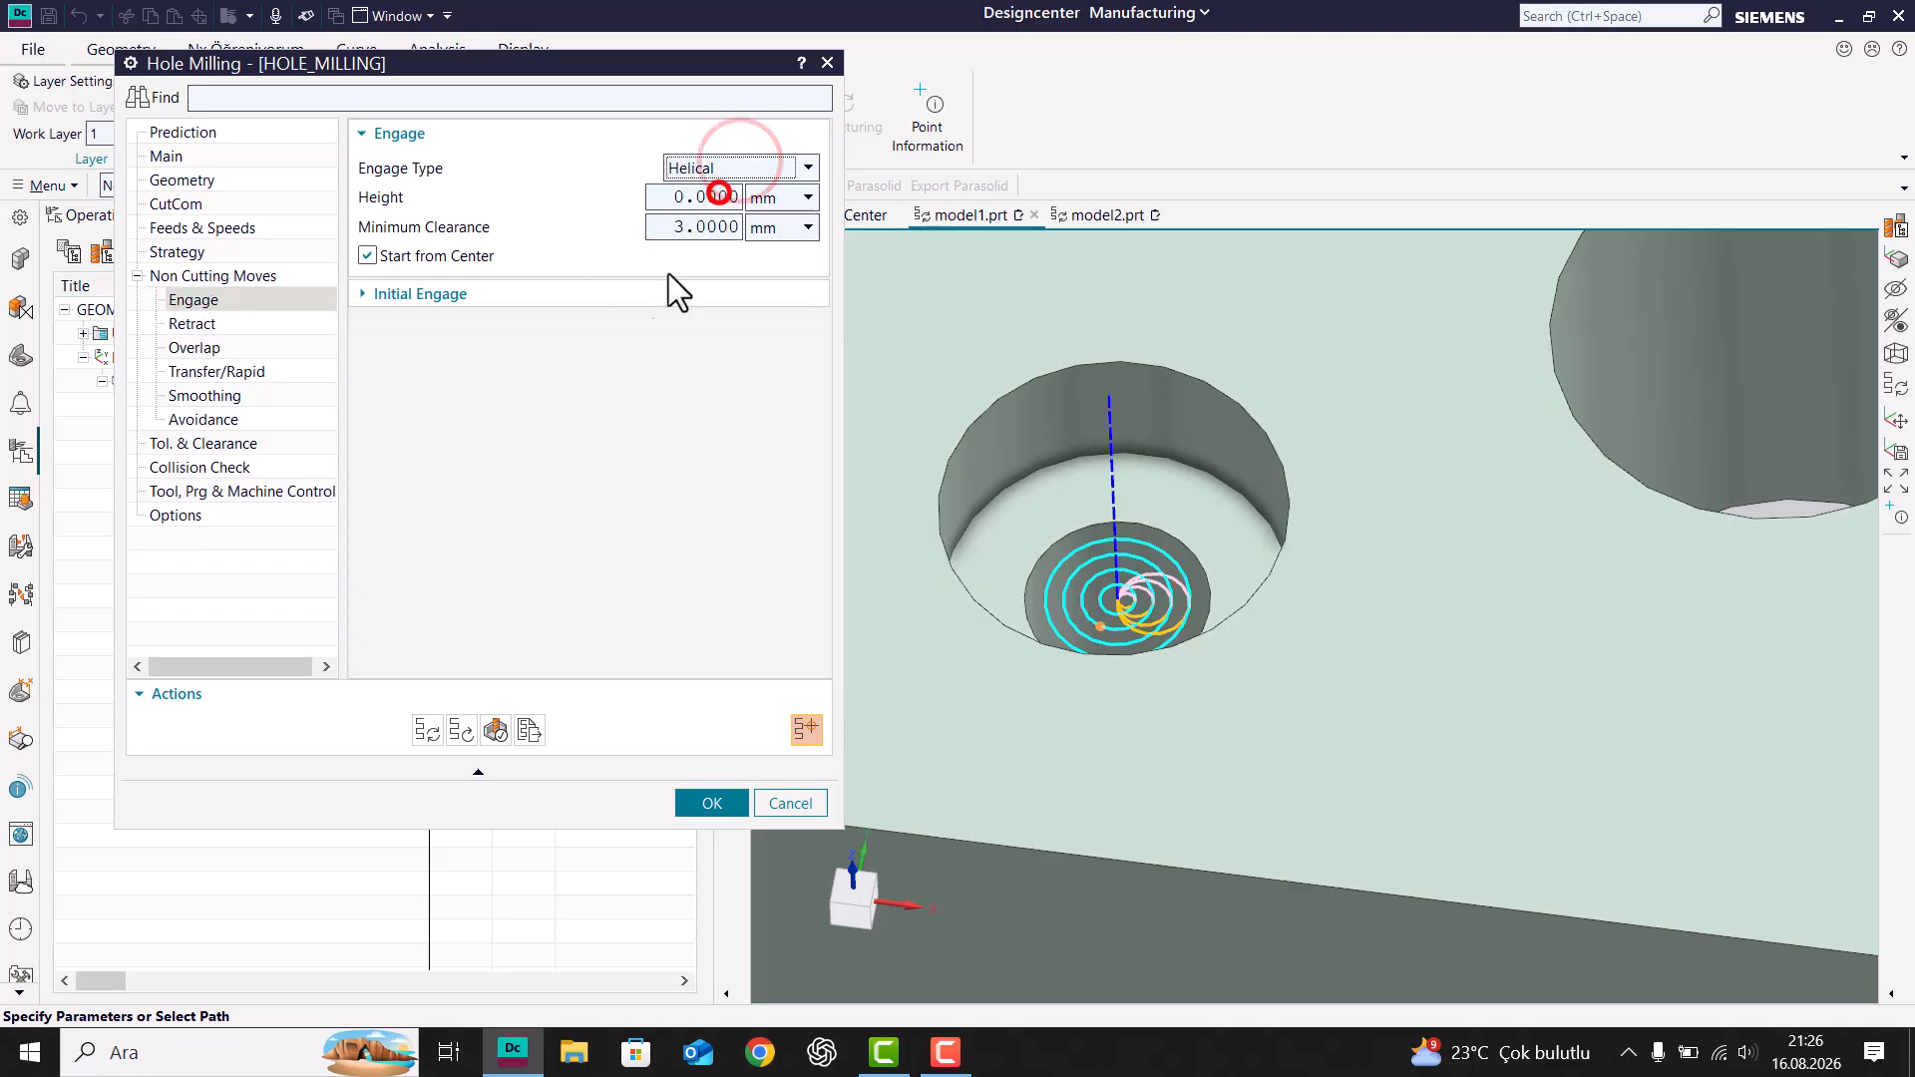
click(434, 734)
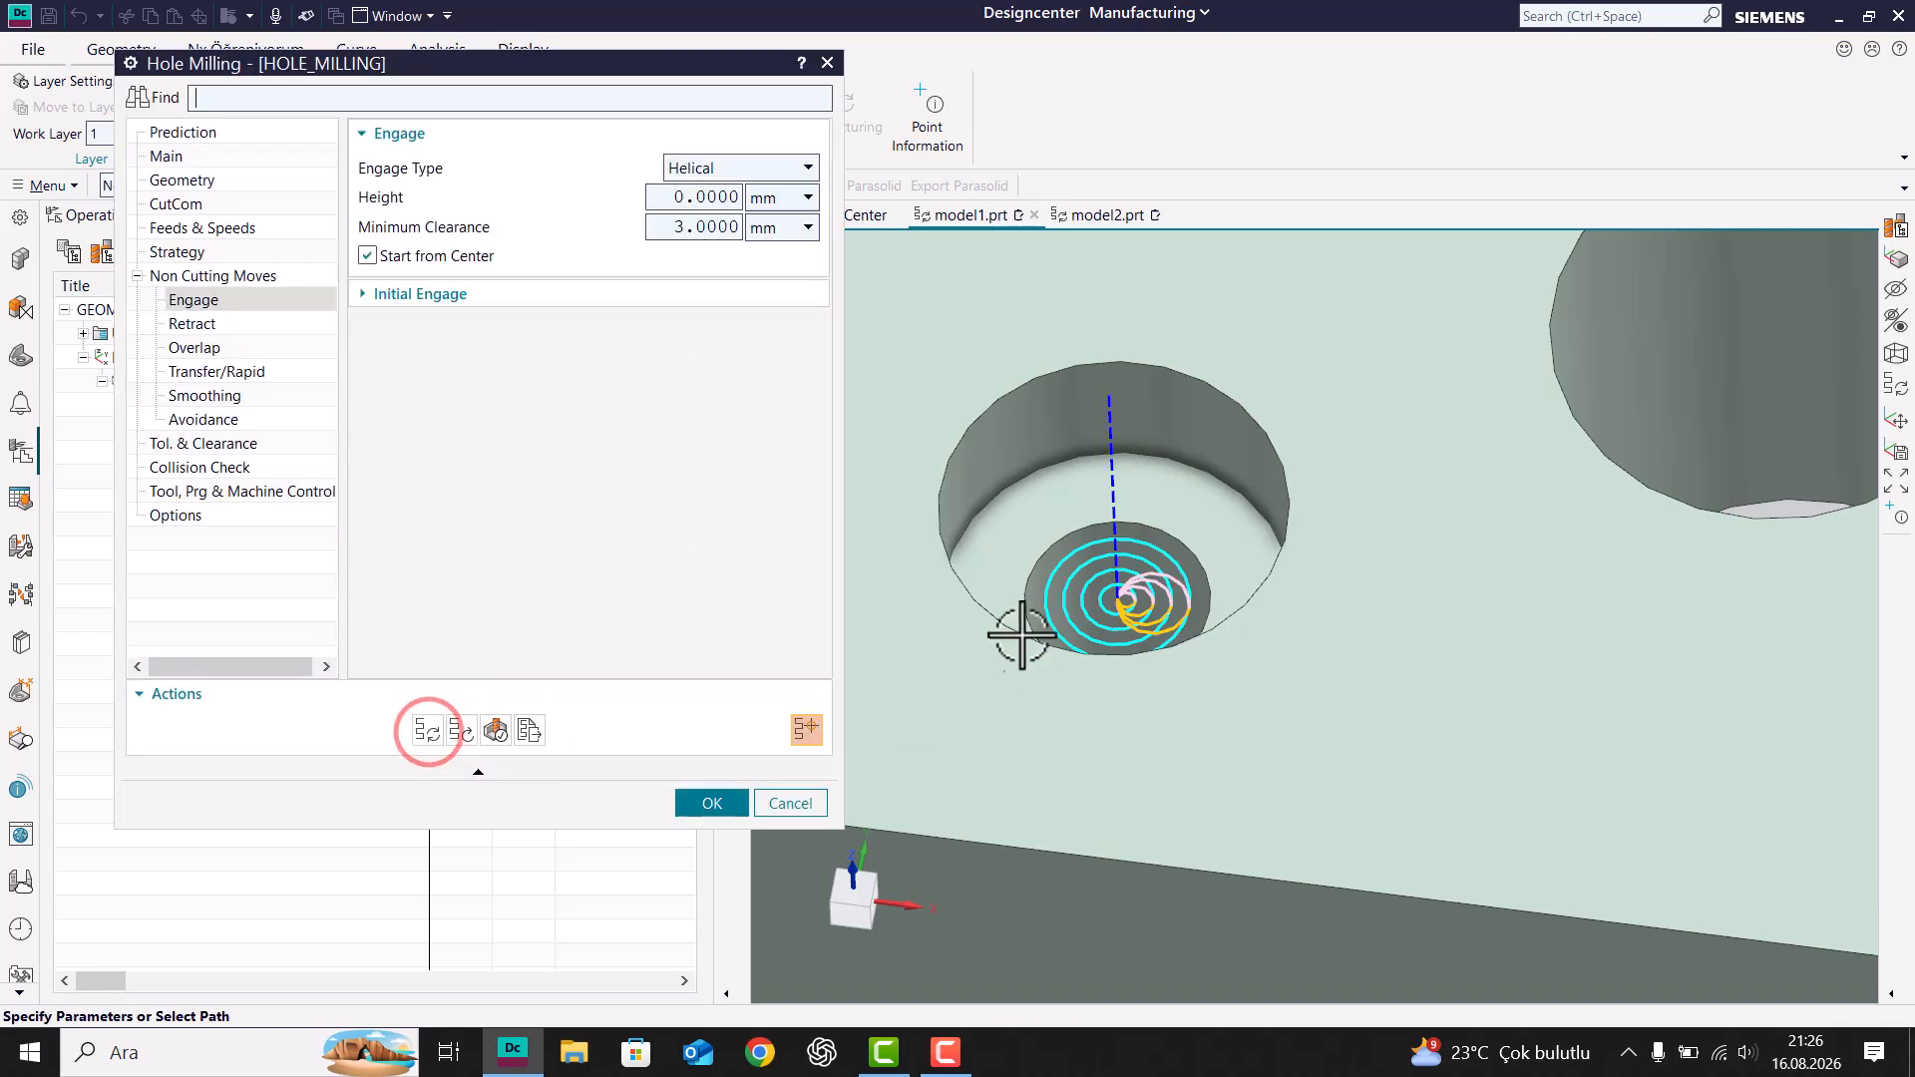
Step: Set the retract type to Linear in the non-cutting moves, regenerate the tool path and inspect it up close
click(203, 329)
click(704, 165)
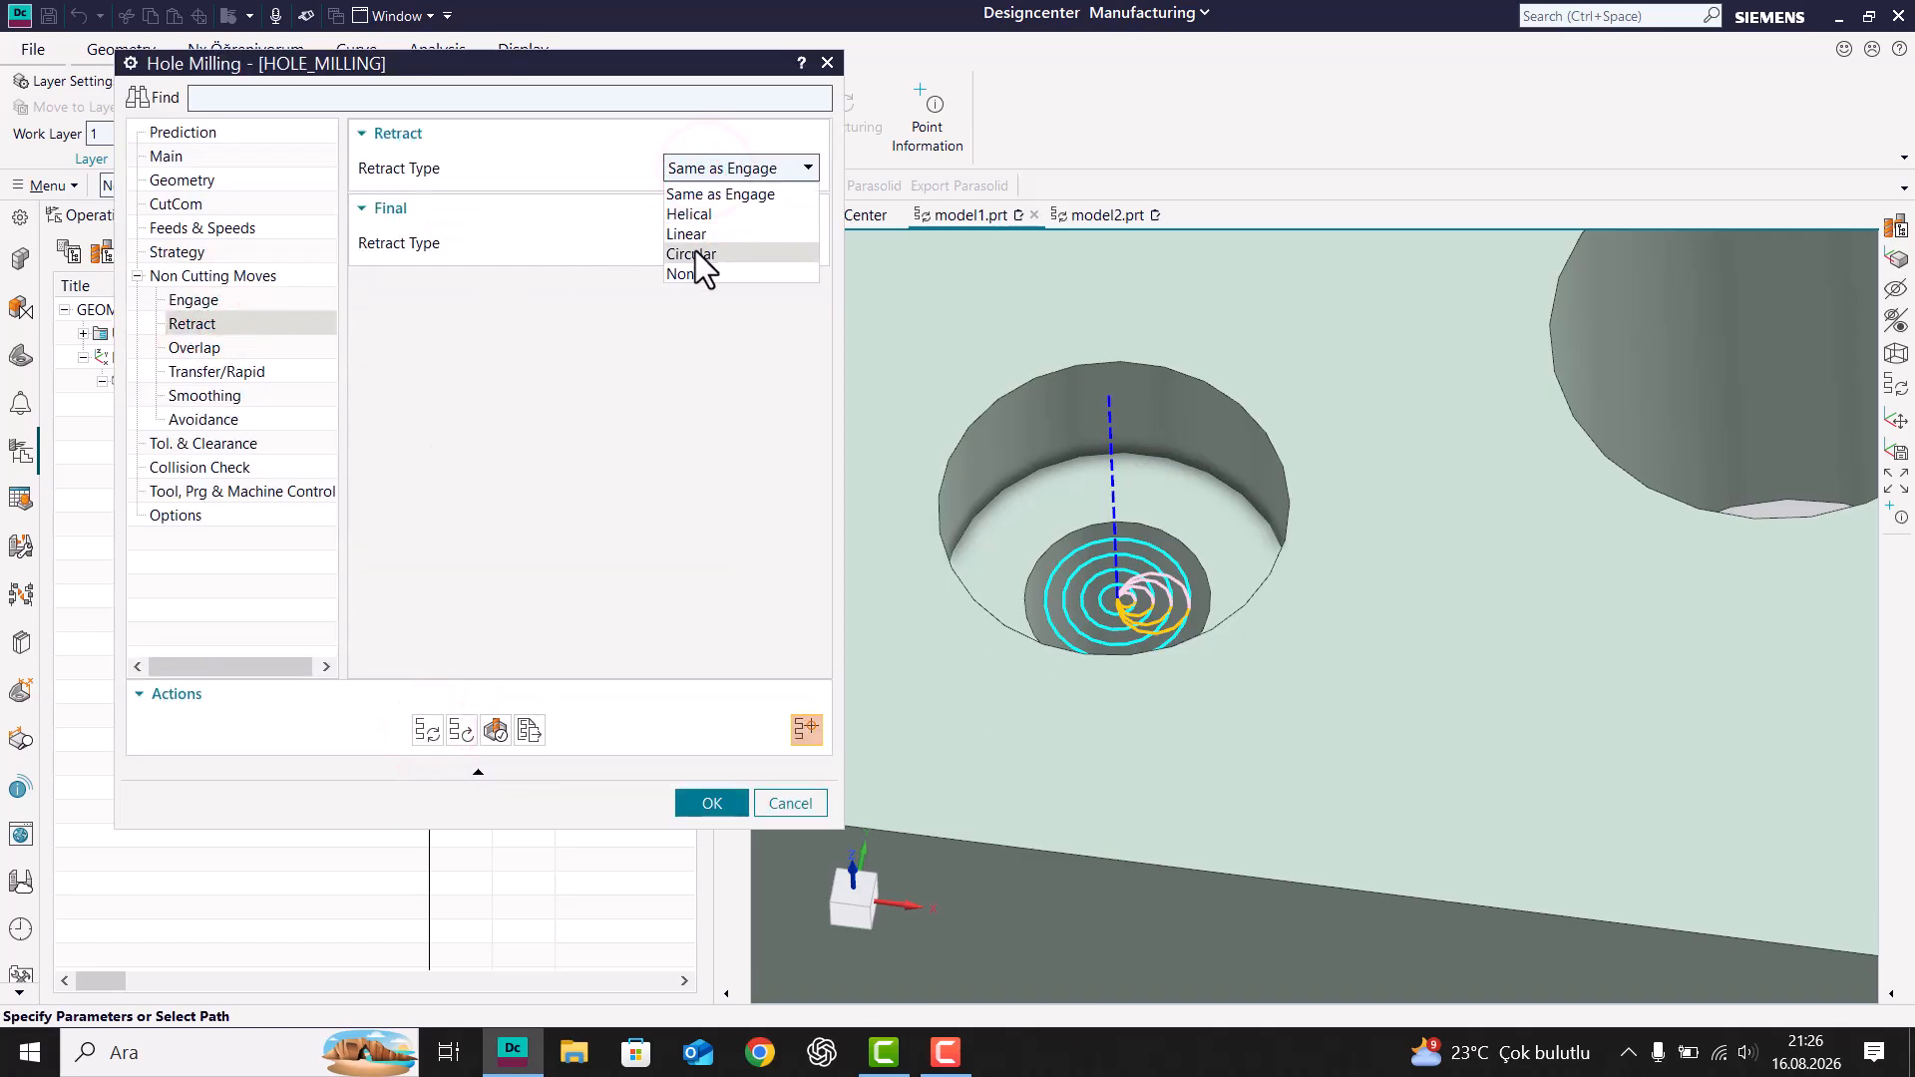
click(695, 231)
click(426, 732)
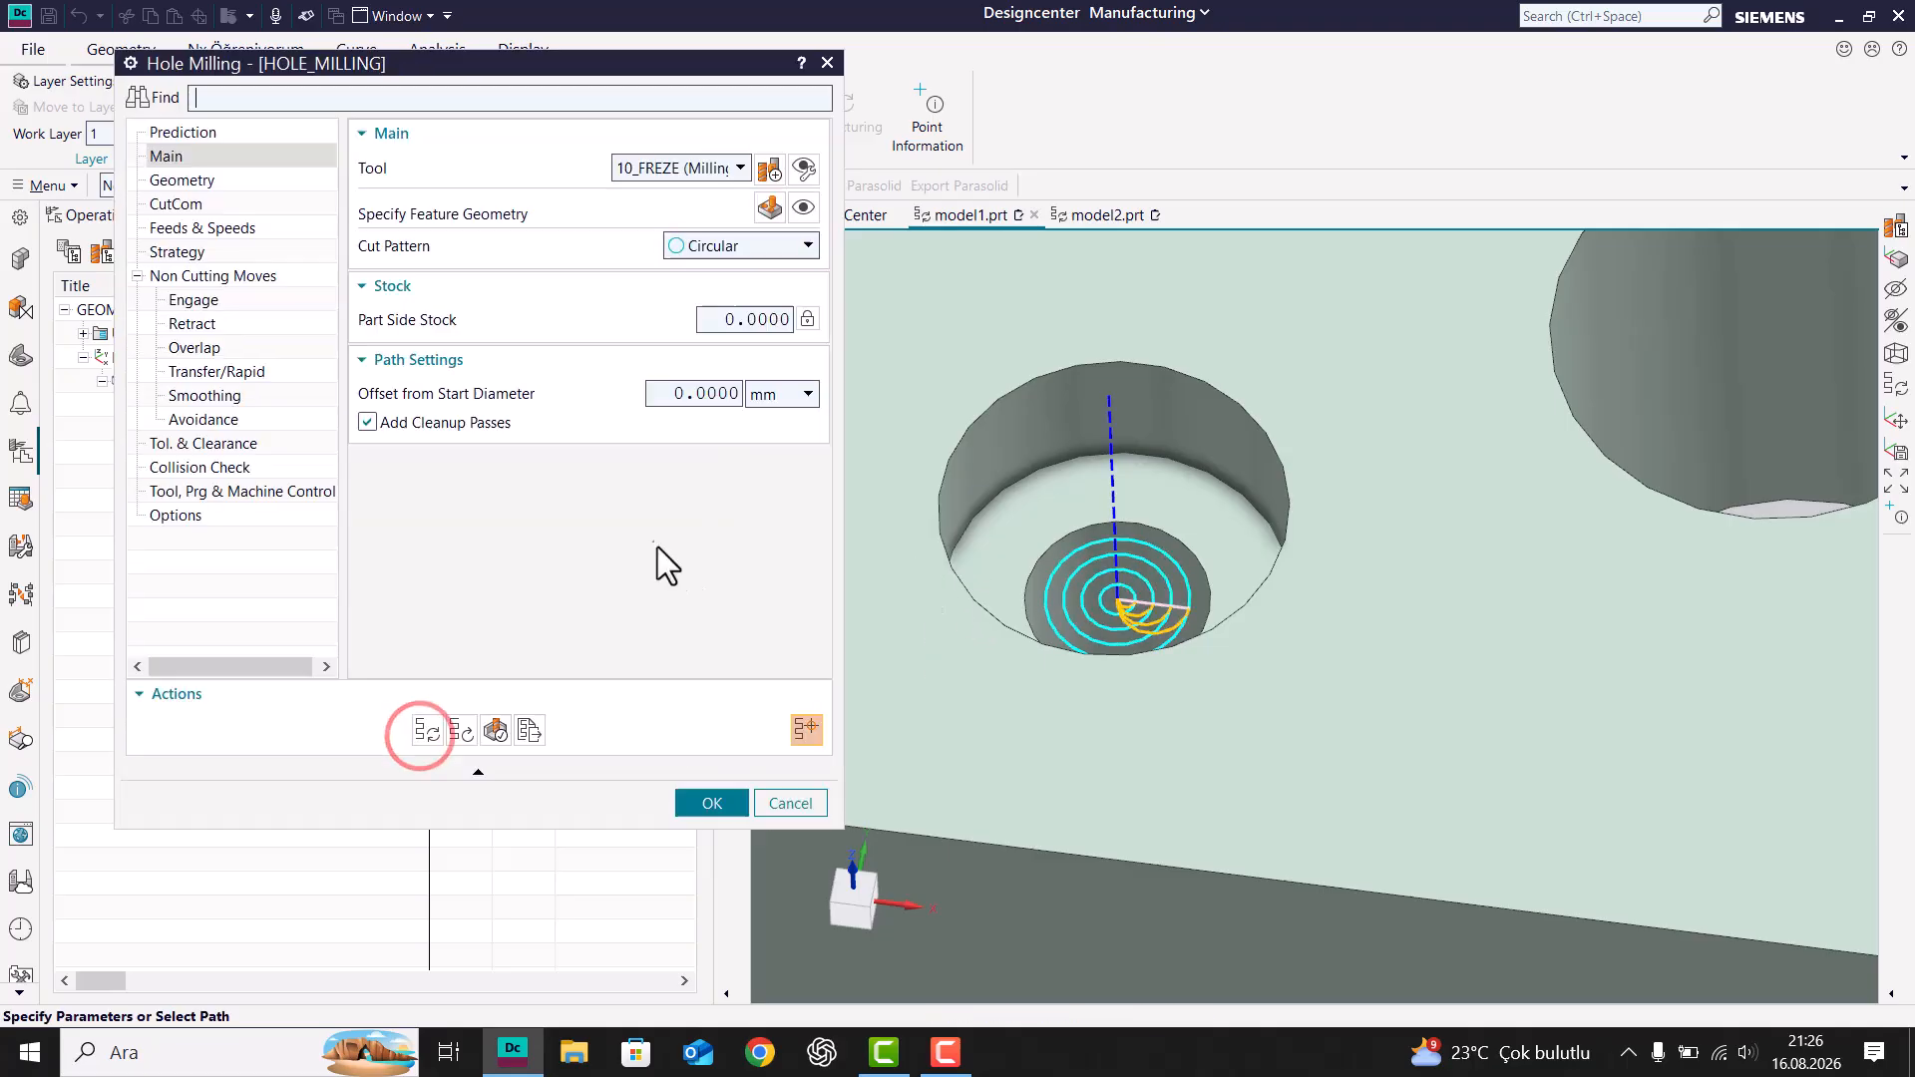
scroll(1016, 588, down, 5)
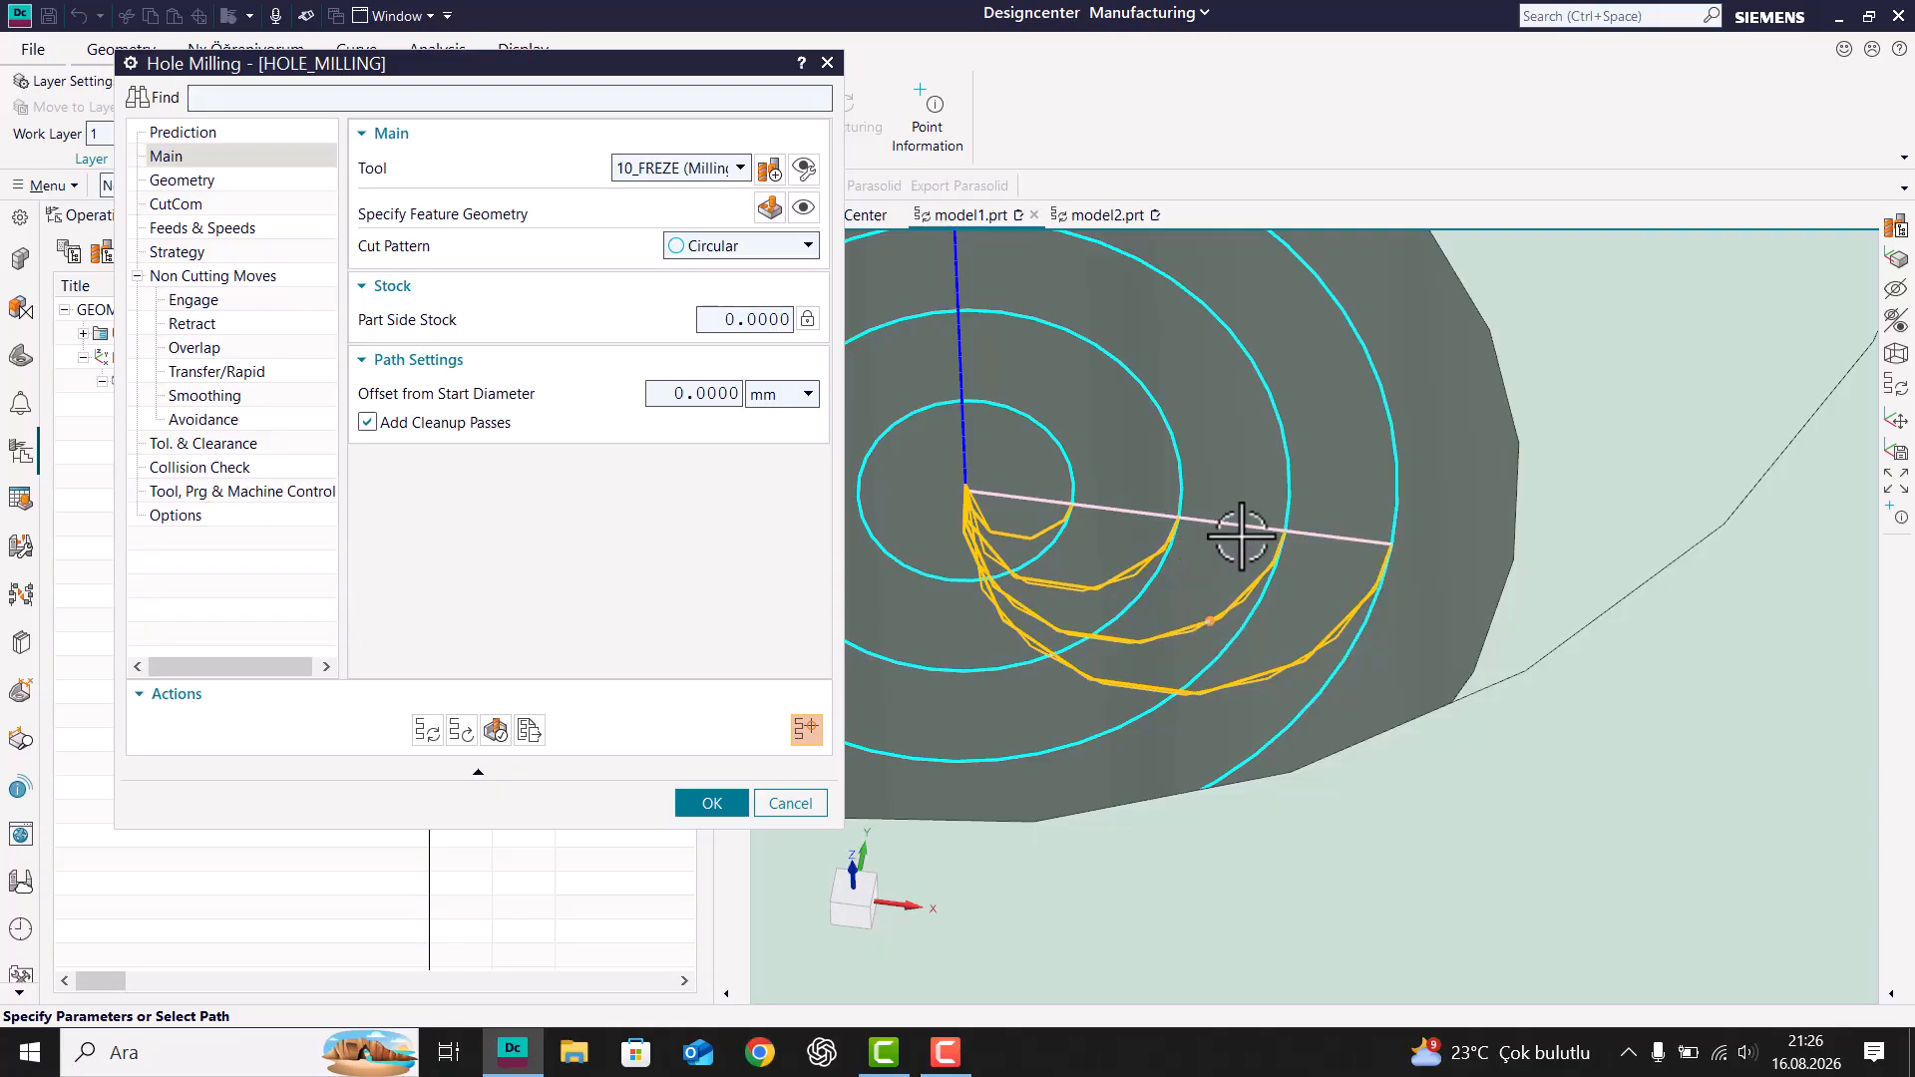
Step: Switch the cut pattern to Helical, regenerate the tool path and inspect it from an angle above the hole
click(180, 183)
click(189, 208)
click(195, 157)
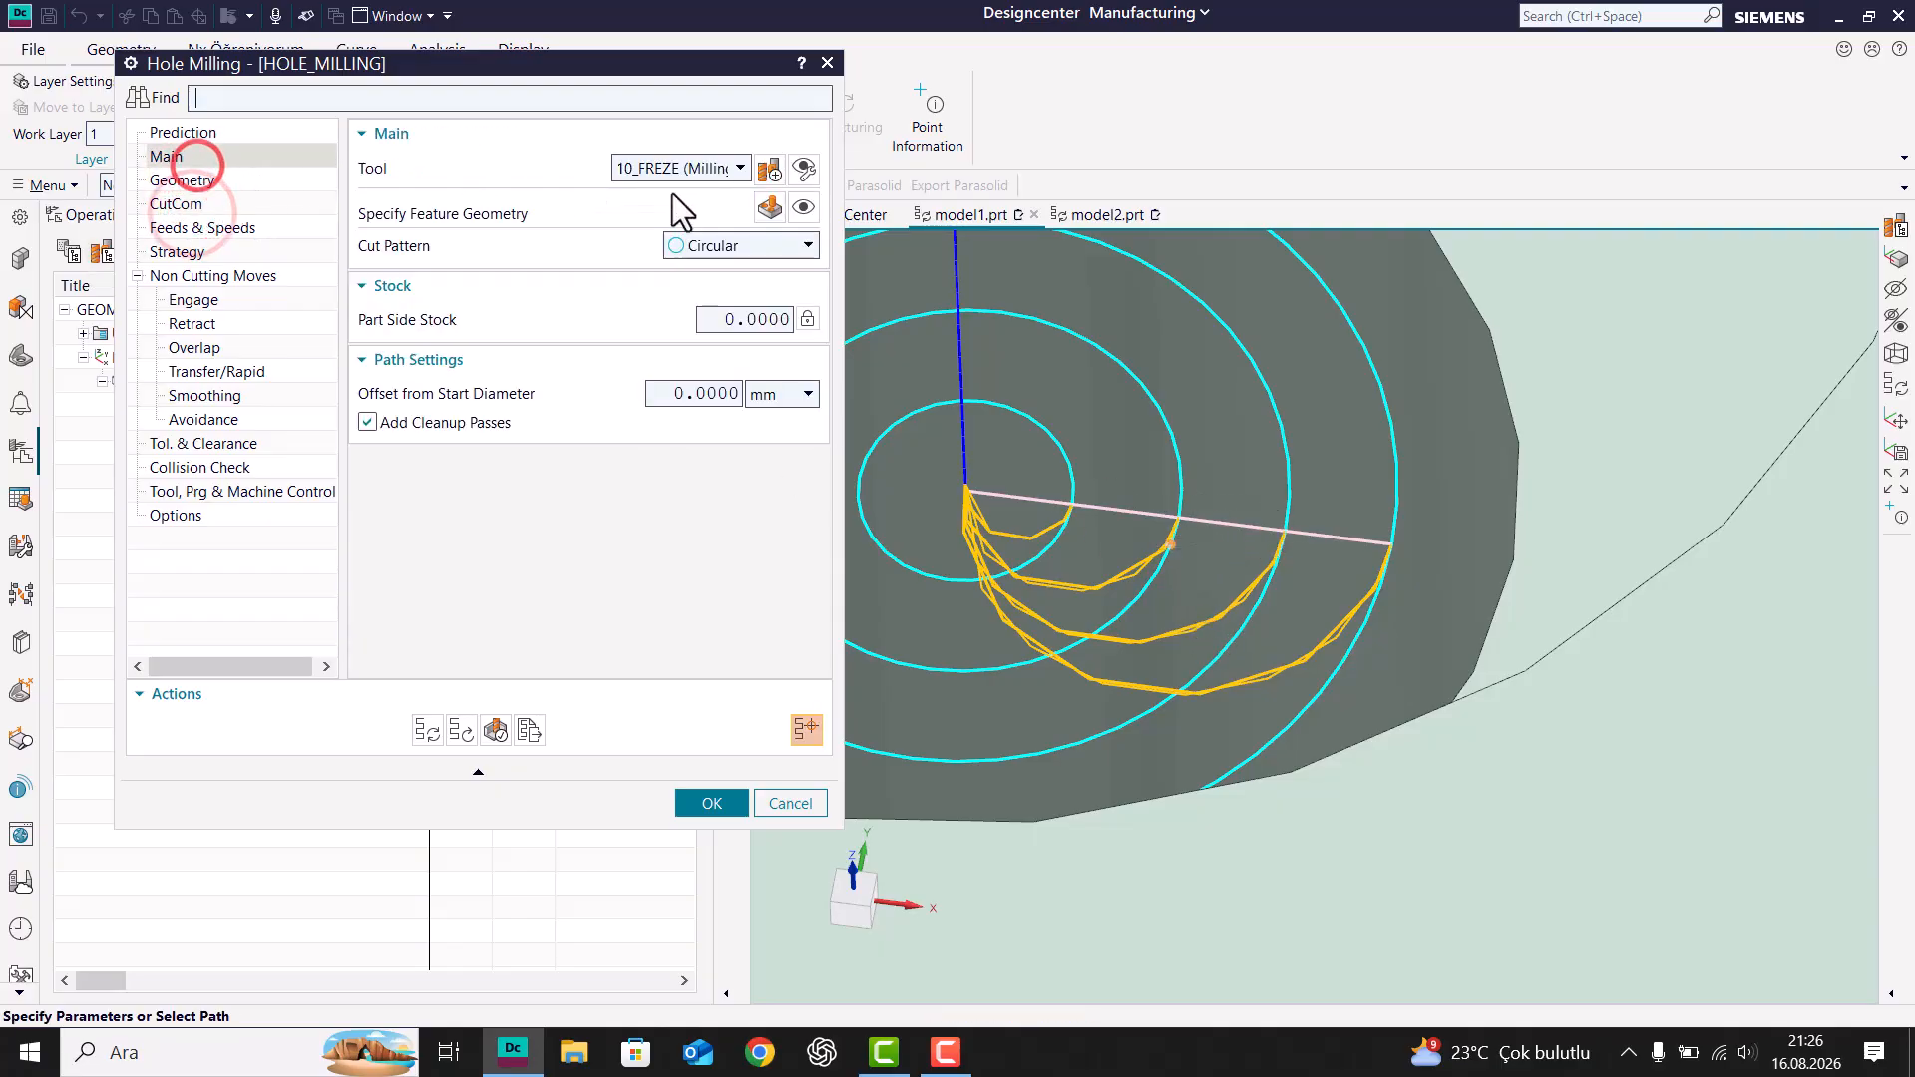
click(704, 245)
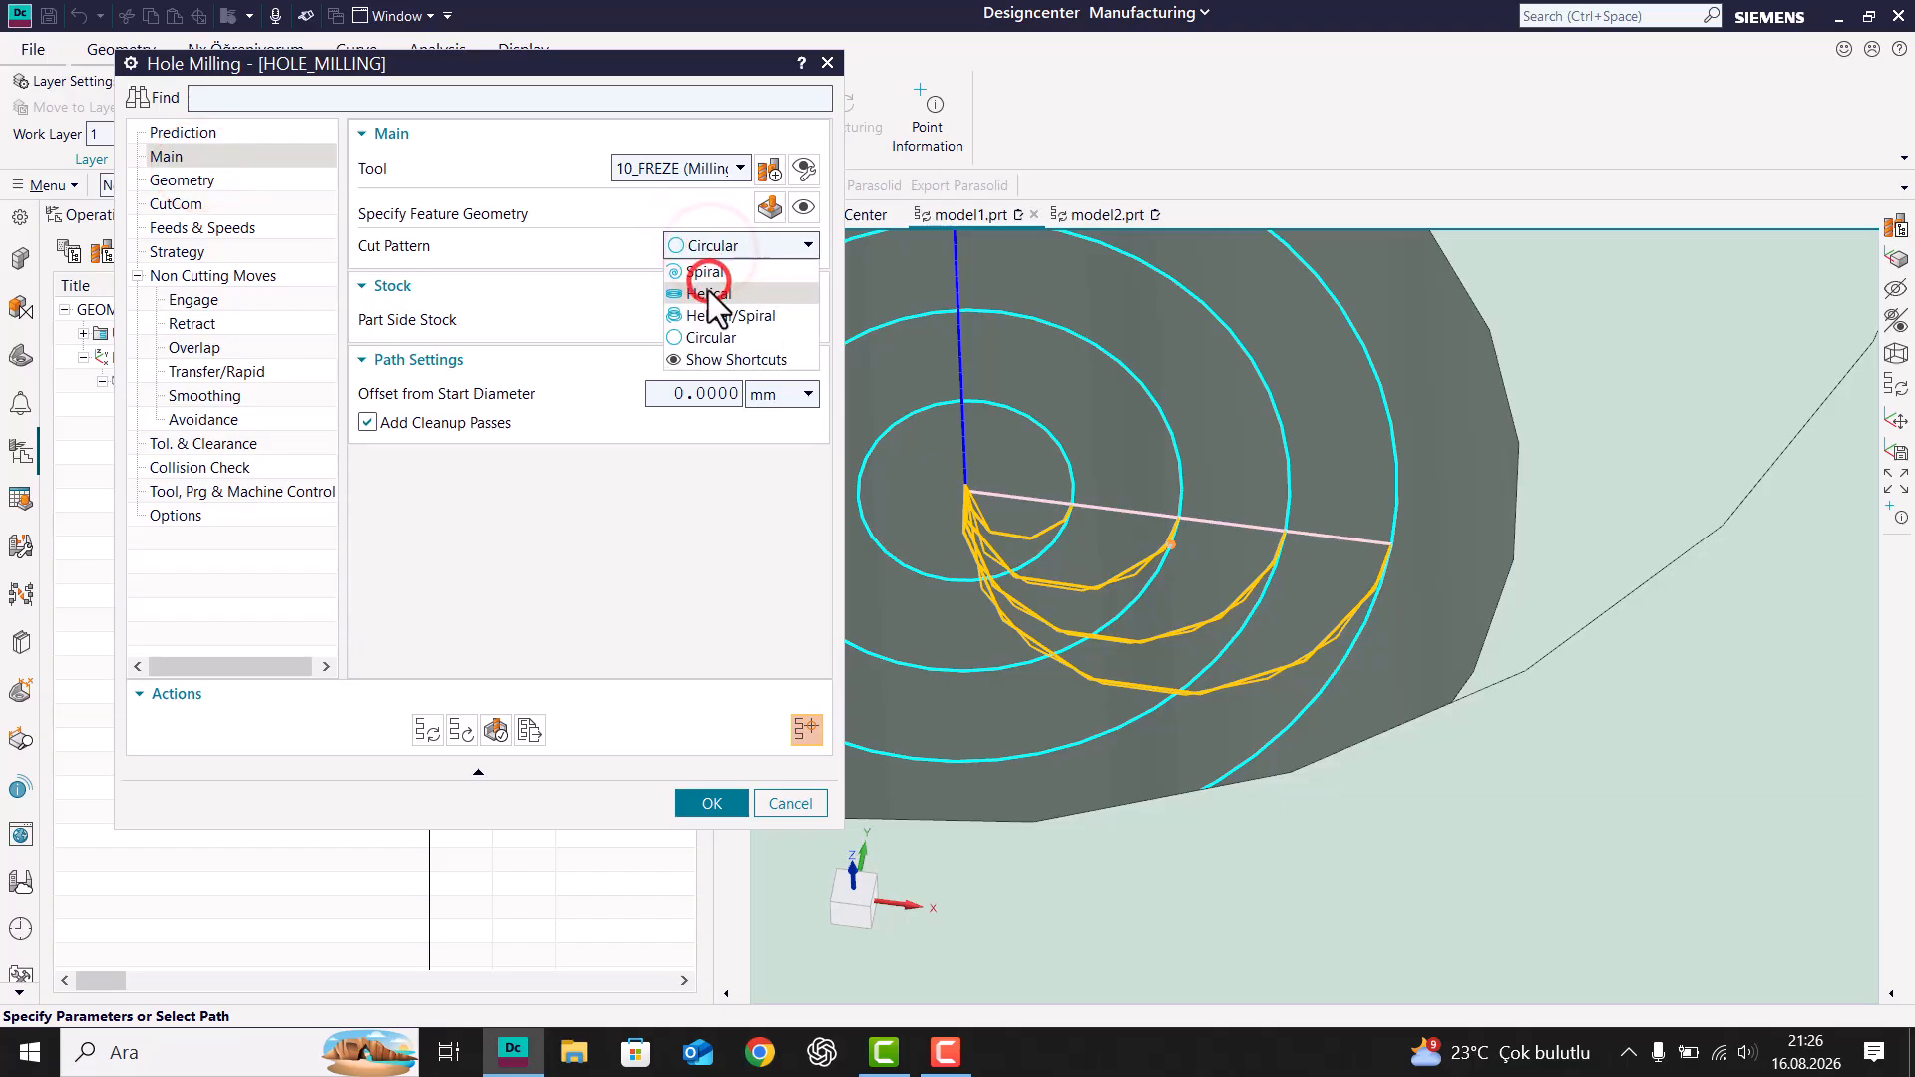
click(708, 292)
click(429, 730)
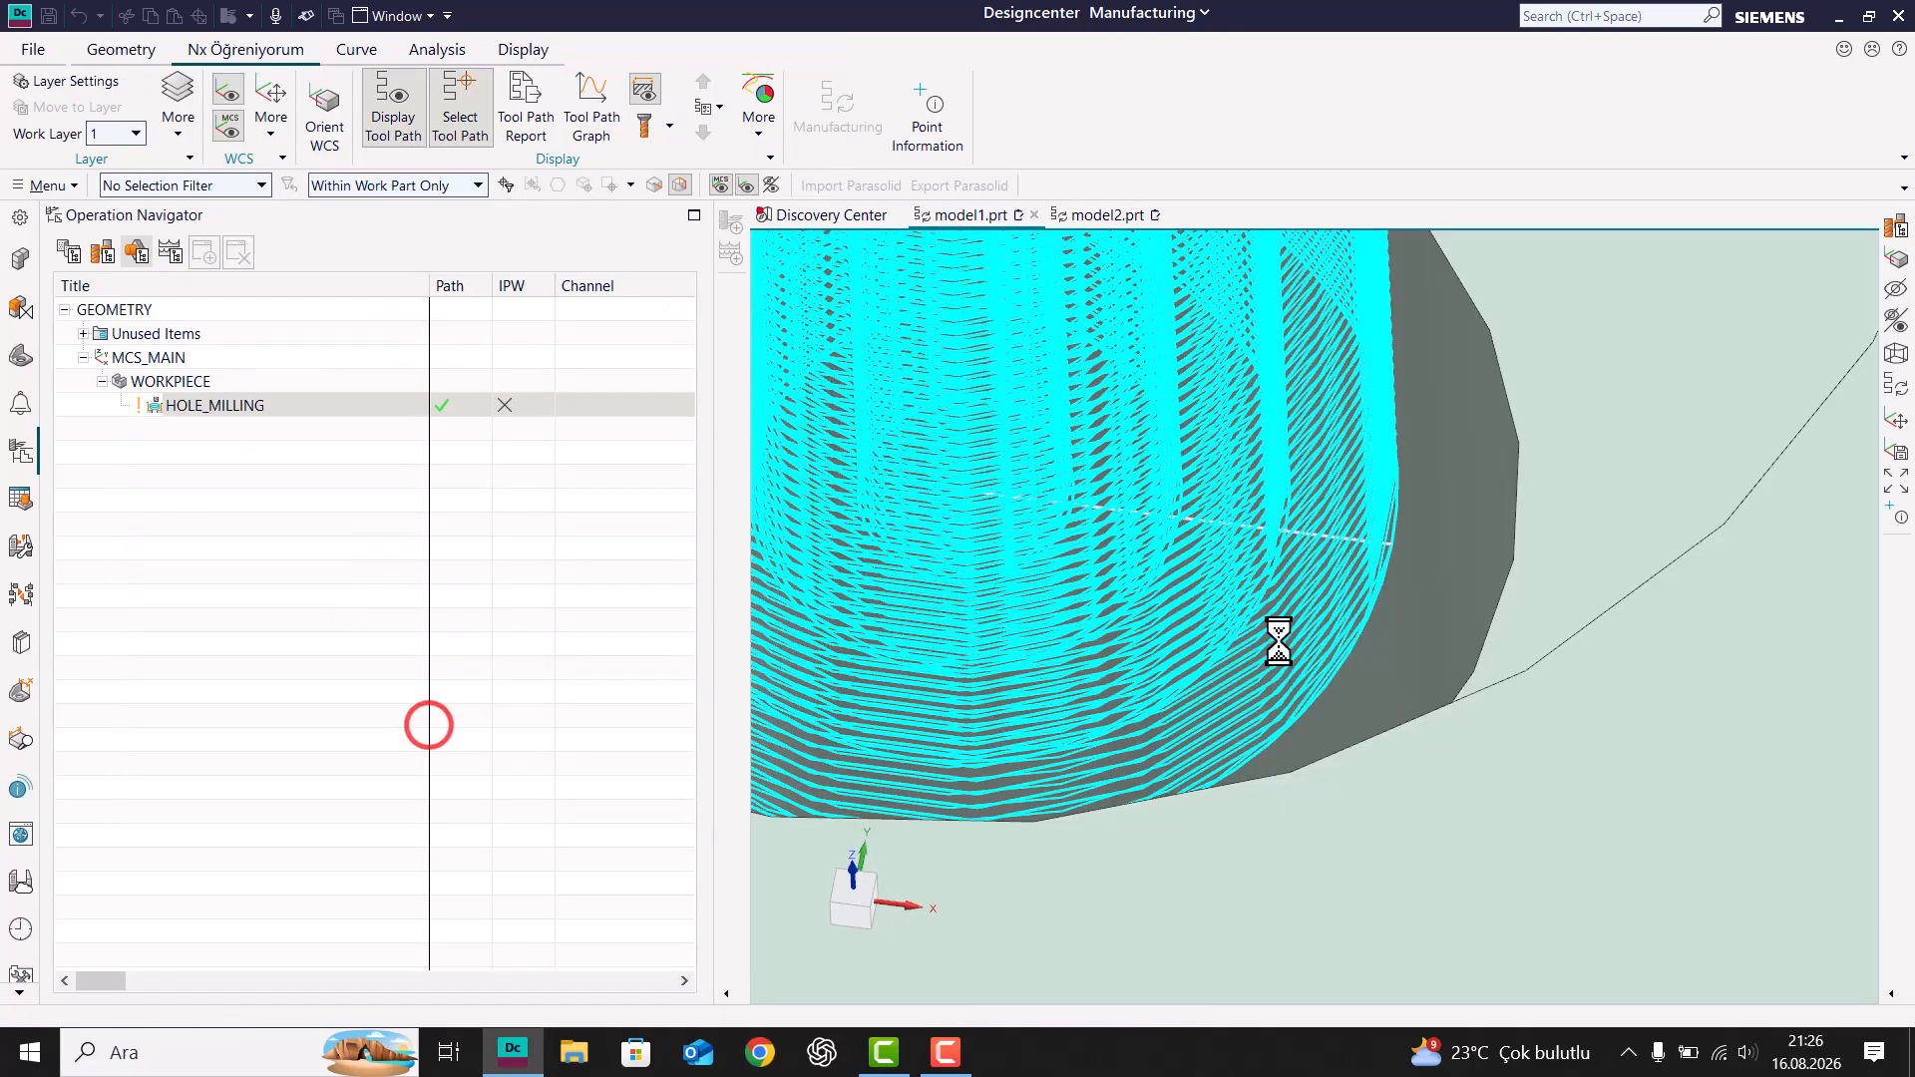
middle_drag(1255, 453, 951, 436)
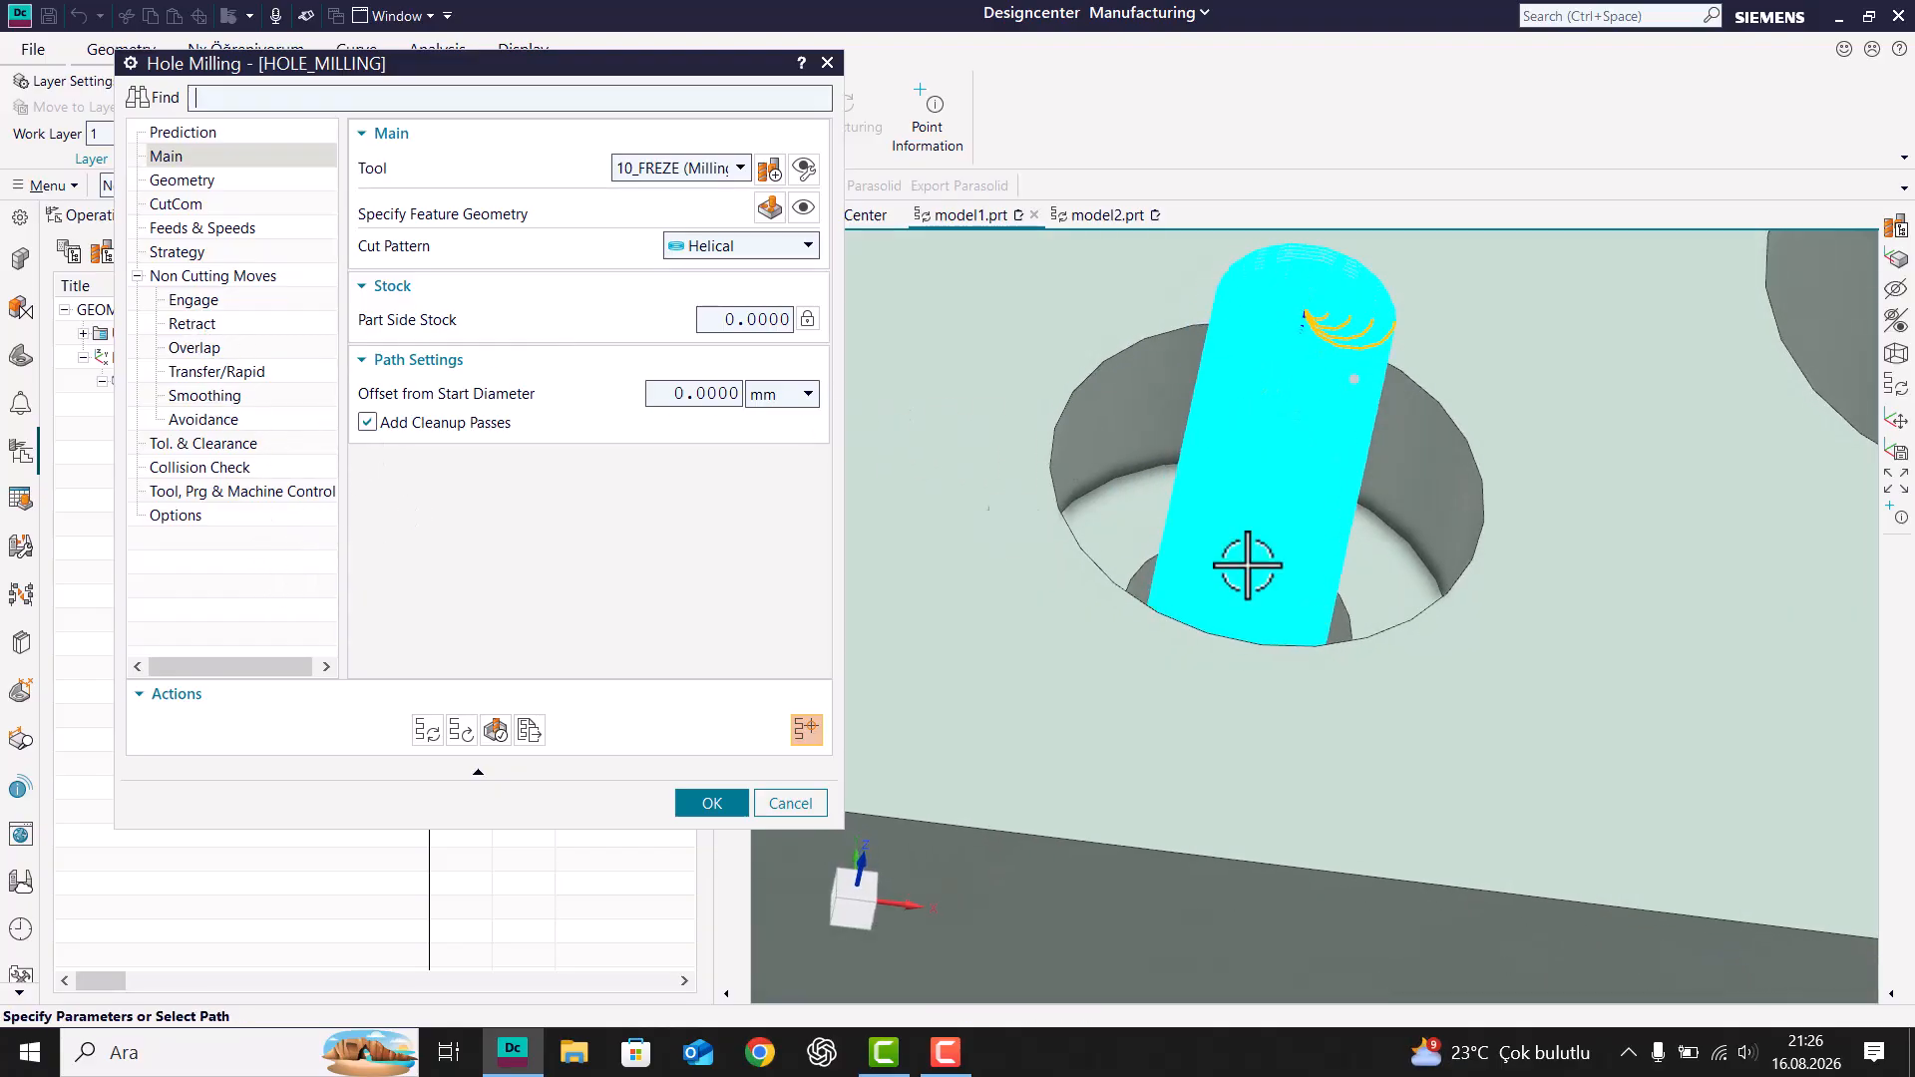
scroll(1394, 654, down, 4)
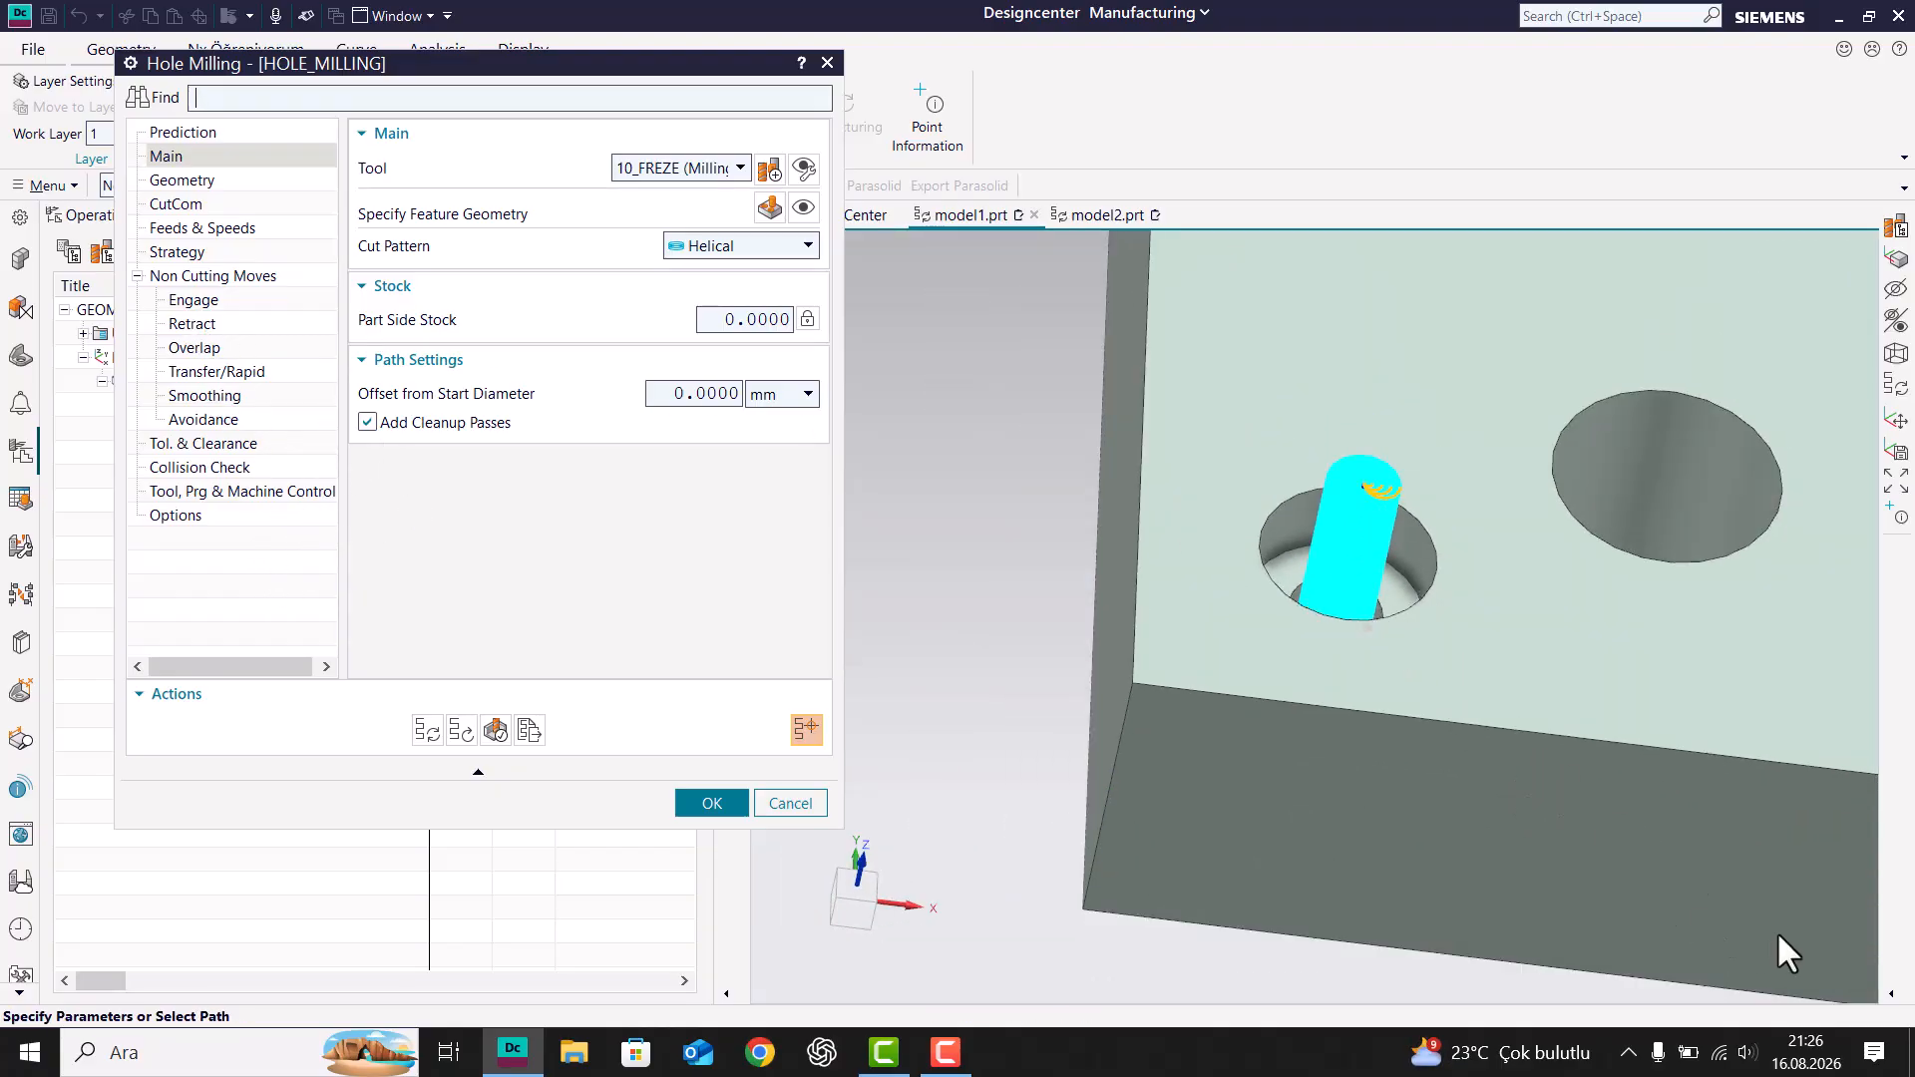